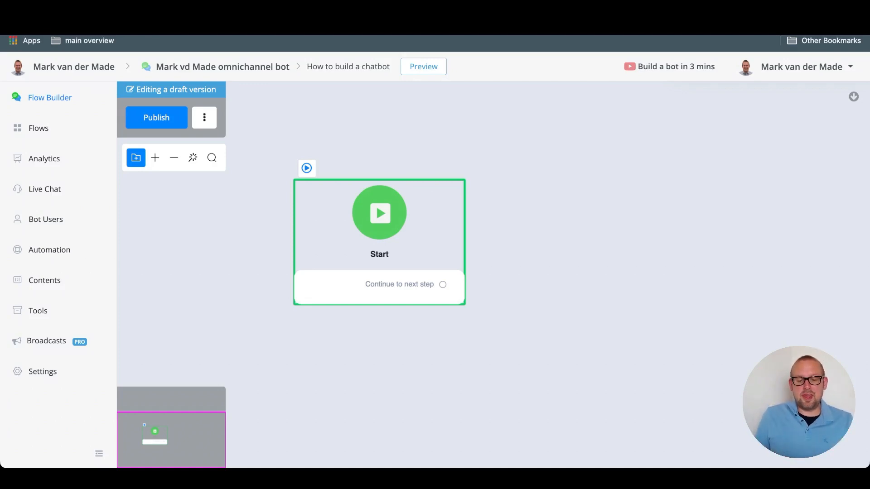
# Step: Add a Send Message step connected to the Start step's next-step output and arrange the flow in view
pyautogui.moveTo(379, 226); pyautogui.dragTo(346, 221)
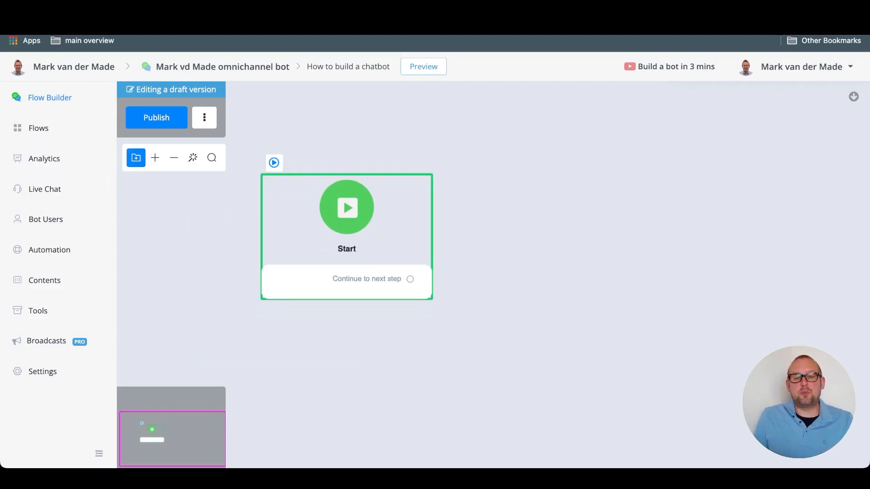
pyautogui.click(193, 157)
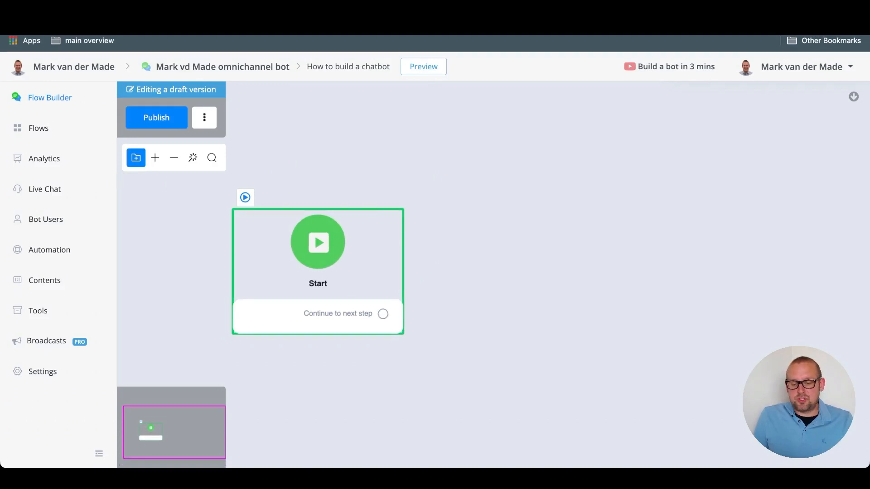
pyautogui.moveTo(382, 314); pyautogui.dragTo(517, 202)
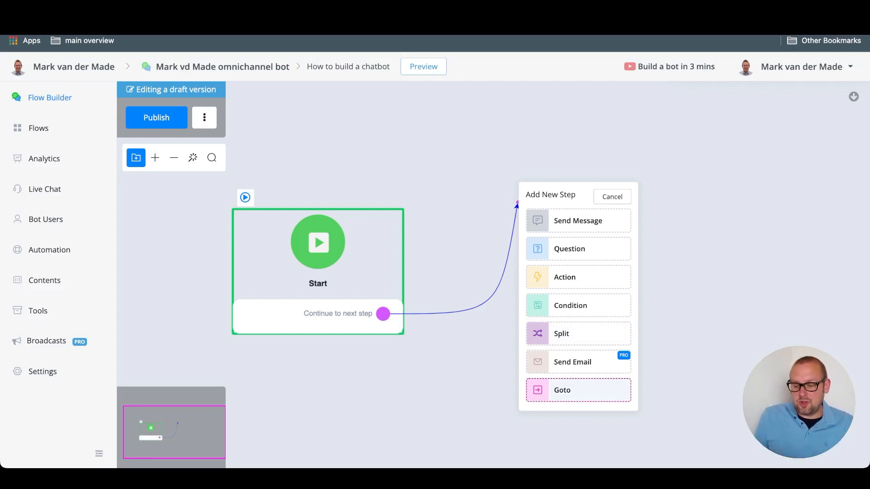
pyautogui.click(578, 221)
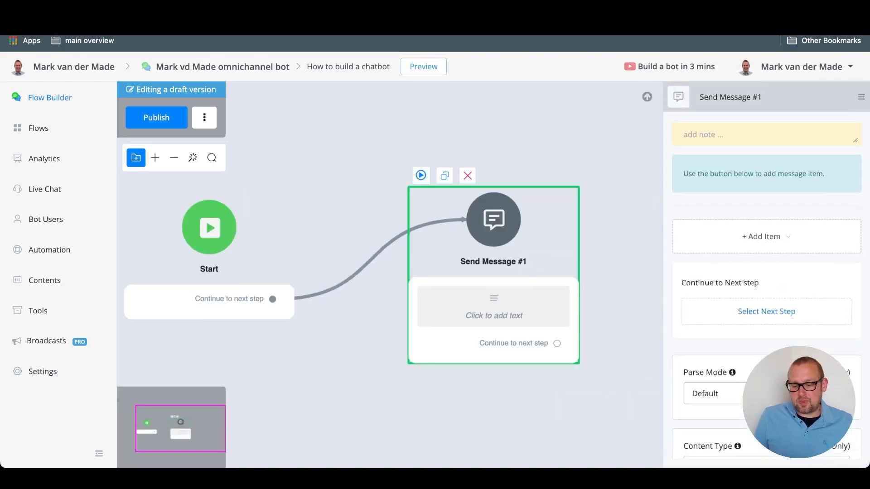
pyautogui.moveTo(494, 219); pyautogui.dragTo(438, 227)
pyautogui.scroll(-2, 600, 188)
pyautogui.moveTo(600, 188); pyautogui.dragTo(537, 126)
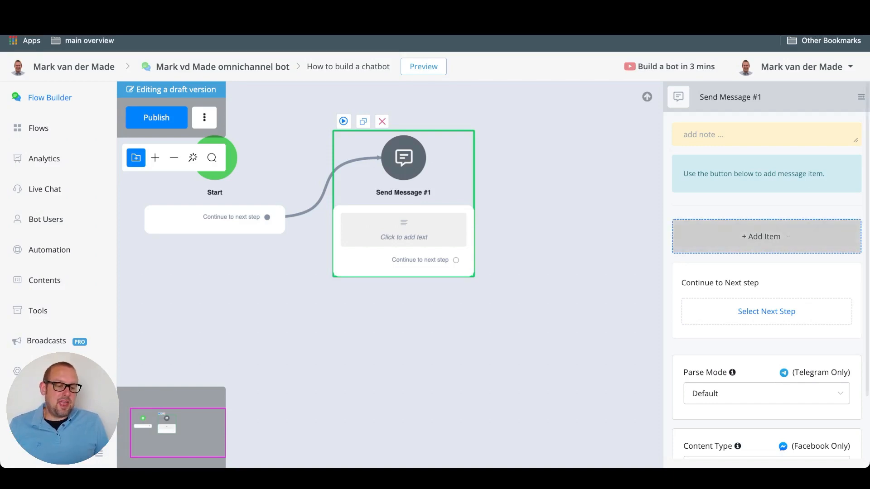
# Step: Examine the item types that can be added to Send Message #1, including Rich Media, For Each, Others, Dynamic Content and Ecommerce
pyautogui.click(762, 237)
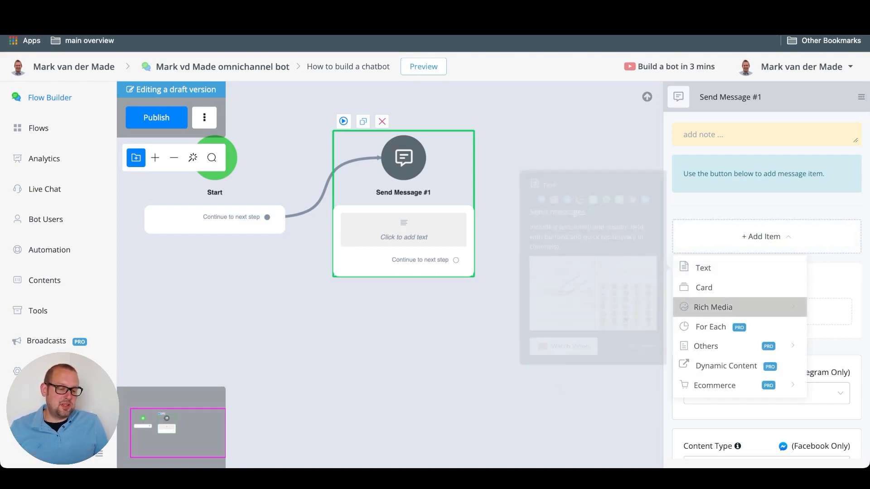
pyautogui.moveTo(725, 307)
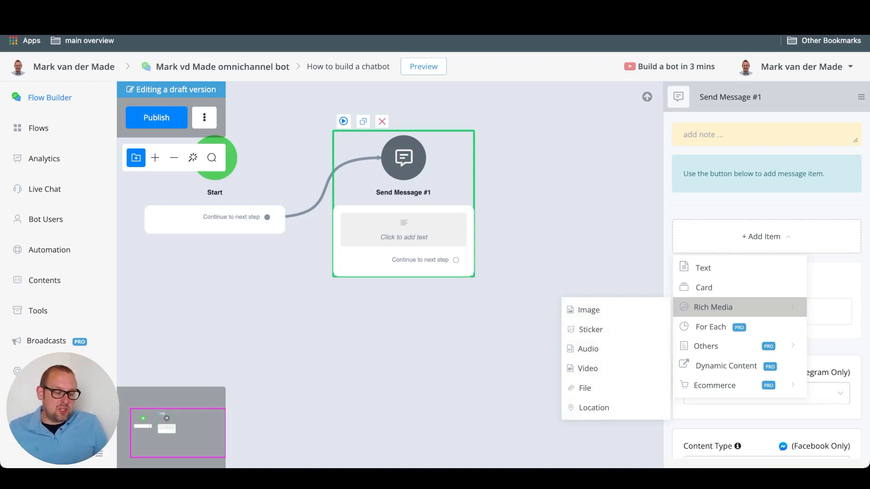
pyautogui.moveTo(710, 327)
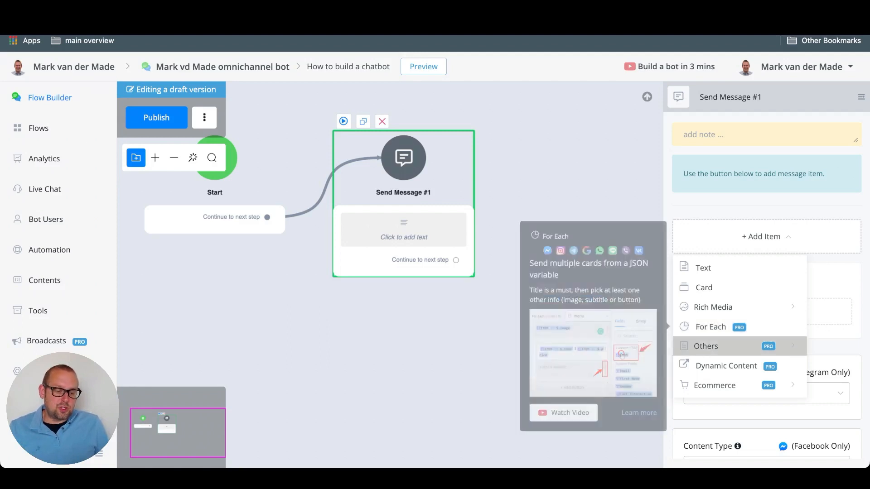
pyautogui.moveTo(740, 346)
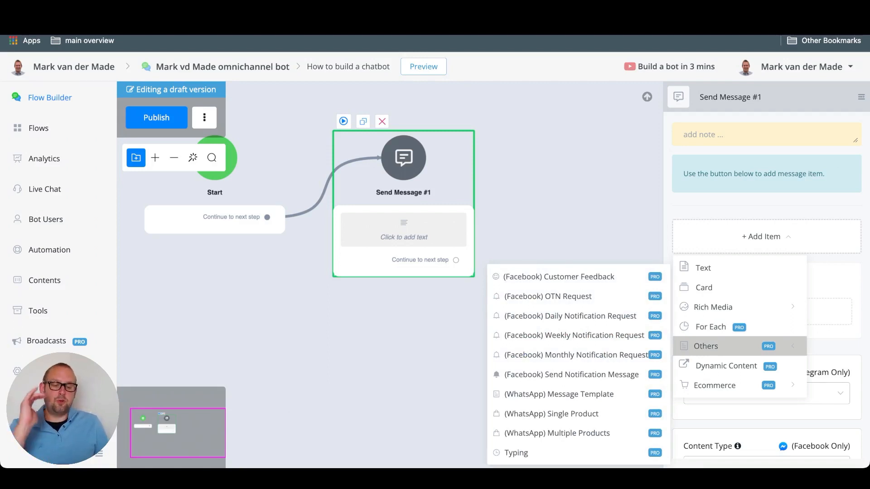
pyautogui.moveTo(558, 277)
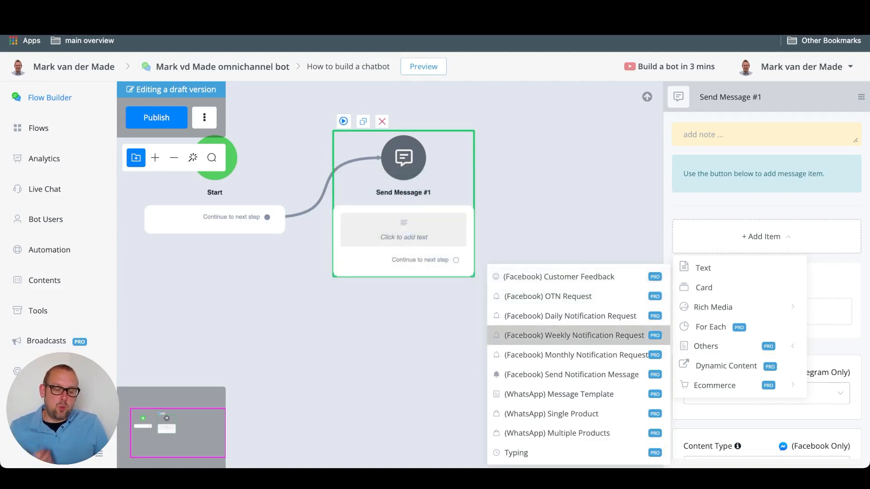
pyautogui.moveTo(571, 375)
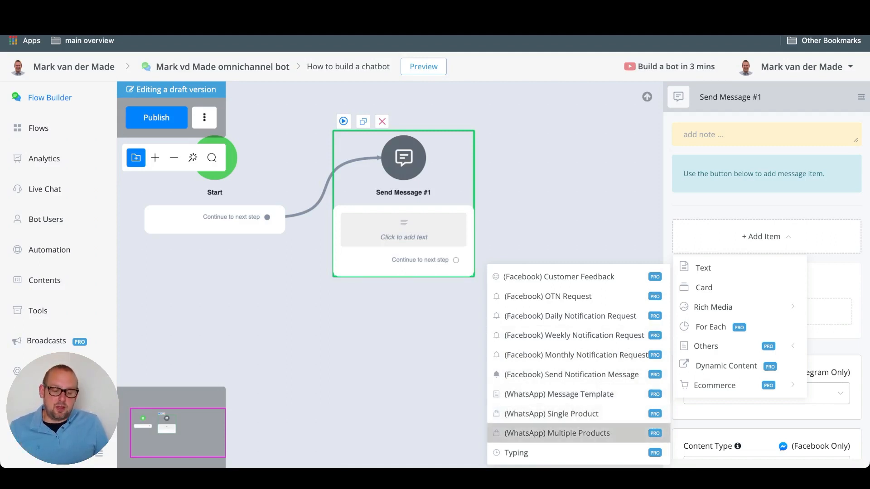
pyautogui.moveTo(579, 453)
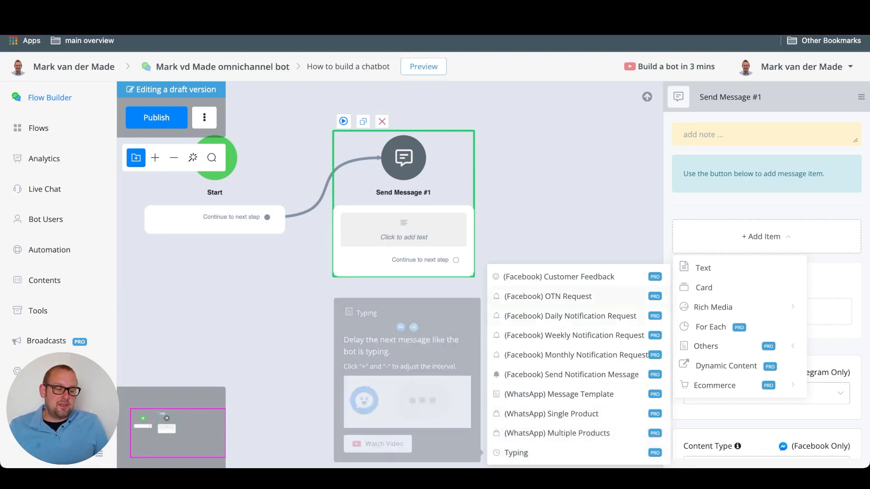
pyautogui.moveTo(727, 366)
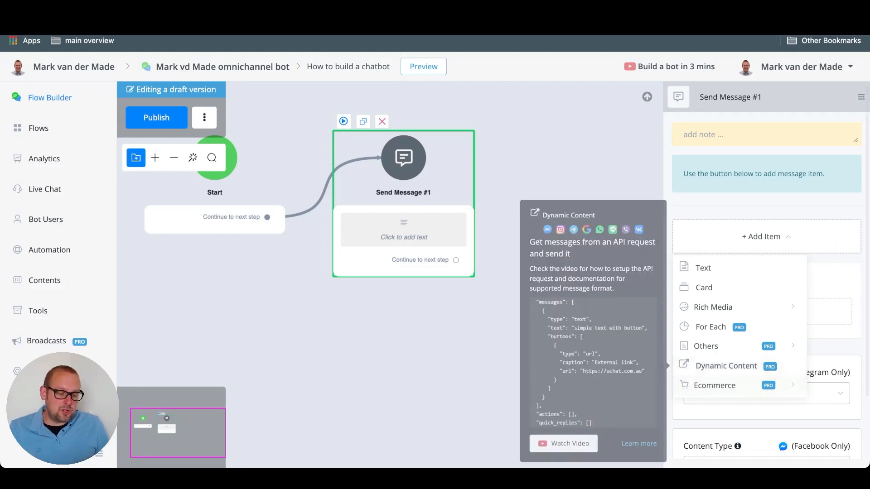
pyautogui.moveTo(725, 385)
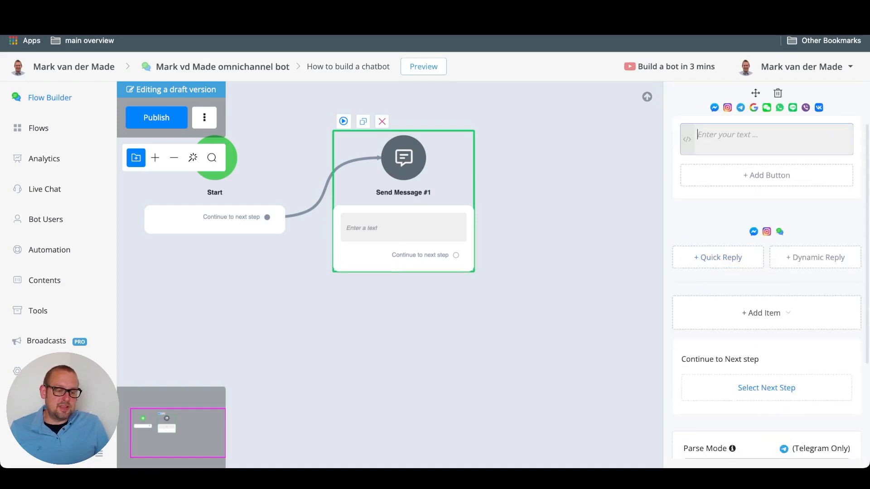
# Step: Add a text item to Send Message #1, enter the sample text "fdsds" and clear it again
pyautogui.write('fdsds')
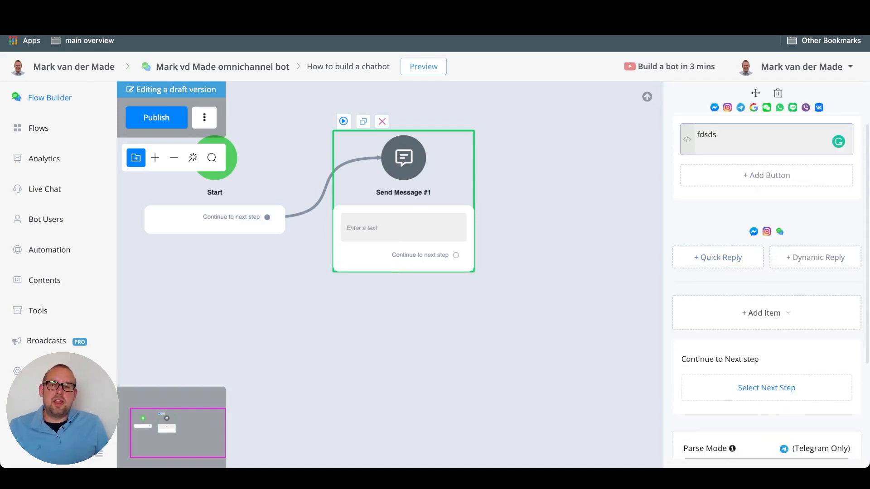
pyautogui.scroll(2, 743, 258)
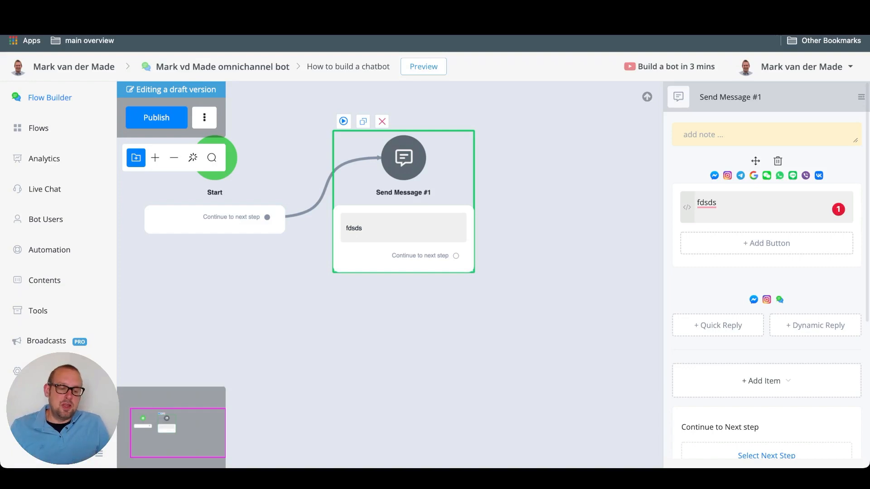
pyautogui.click(717, 203)
pyautogui.press('super+a')
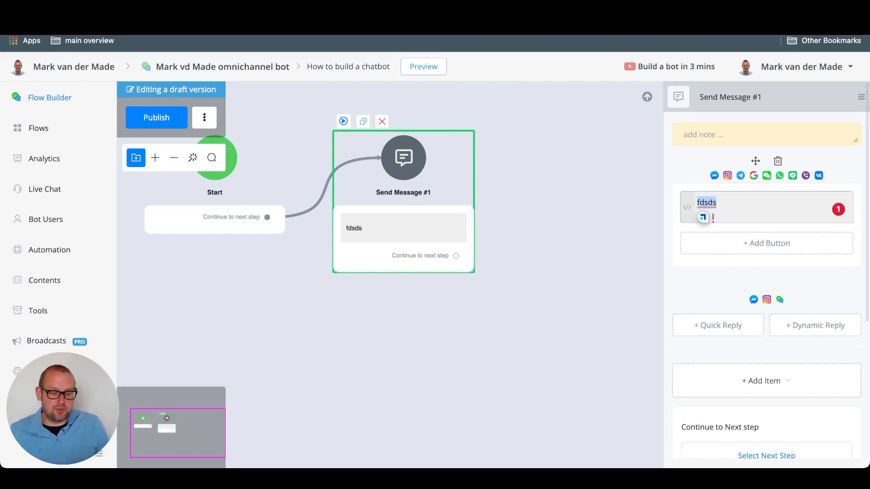
pyautogui.press('BackSpace')
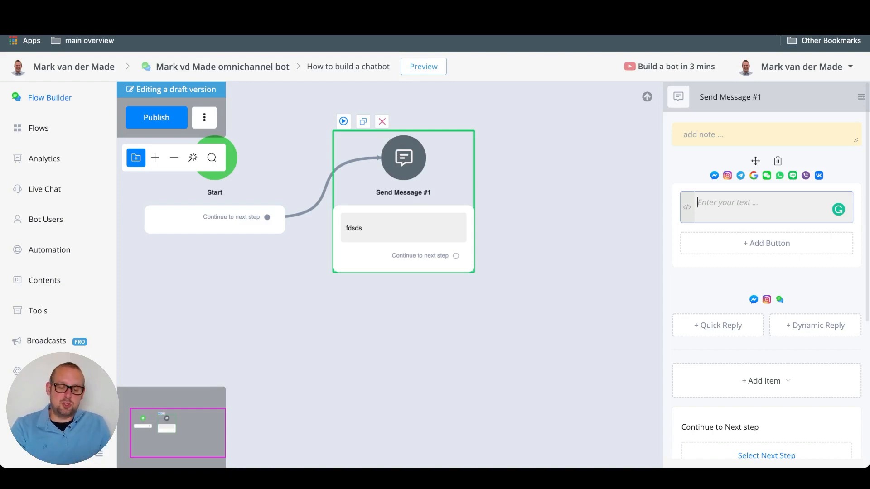
# Step: Look through the variable suggestions offered for "{{" in the message text, and clear the braces
pyautogui.write('{{')
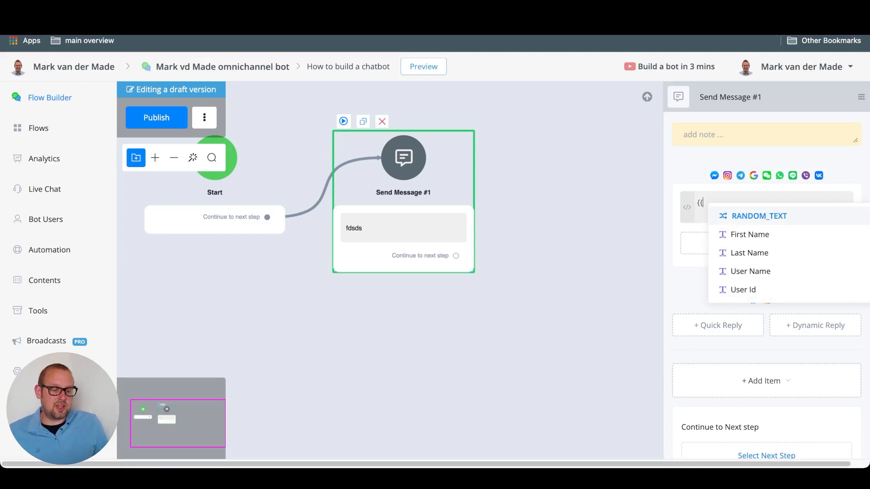
pyautogui.scroll(-10, 788, 254)
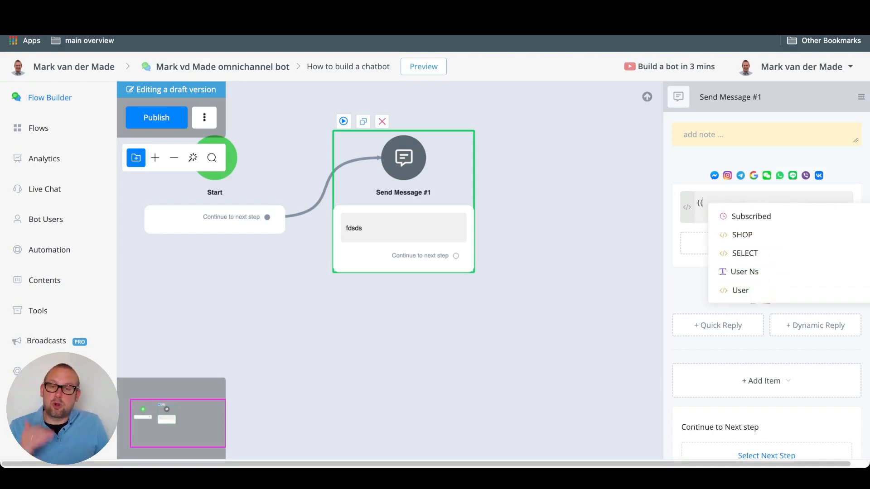
pyautogui.scroll(-10, 789, 253)
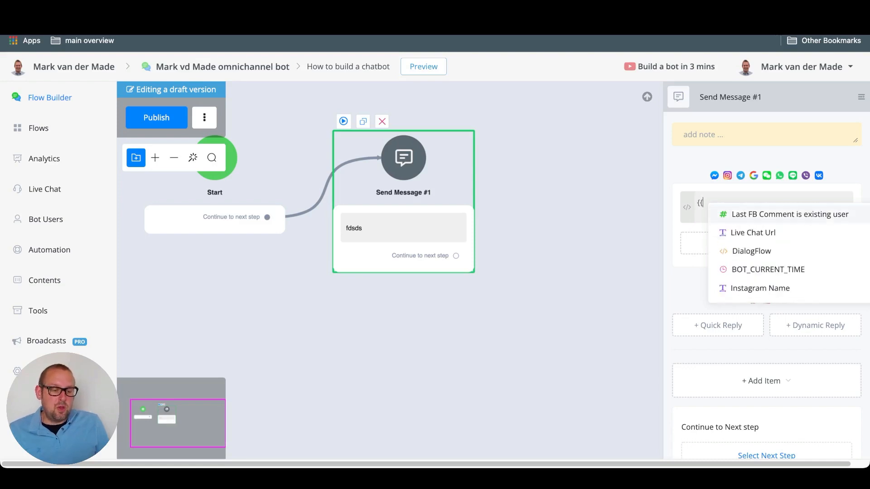
pyautogui.press('BackSpace')
pyautogui.press('BackSpace')
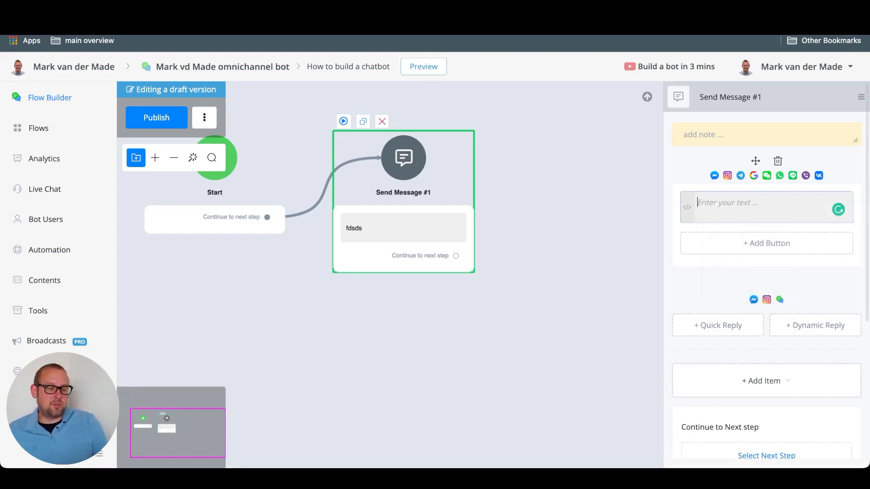
# Step: Browse the fields that can be inserted into the message text and search them for "resp"
pyautogui.click(687, 207)
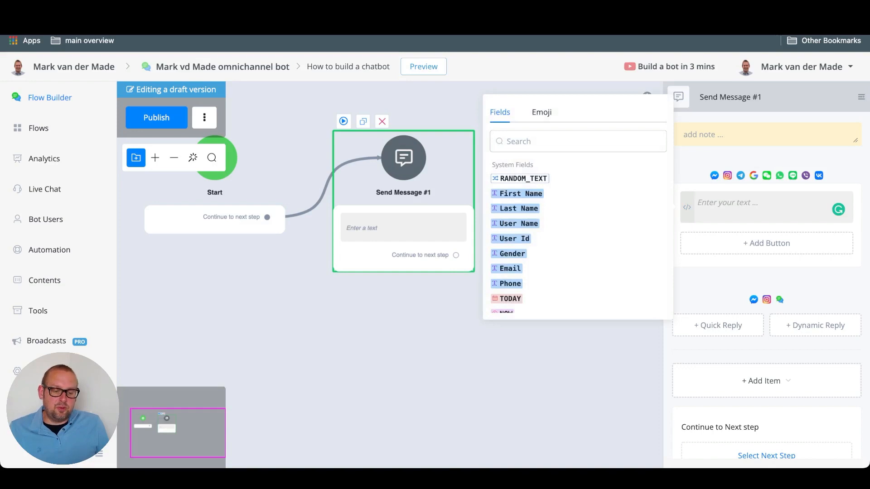
pyautogui.scroll(-5, 578, 245)
pyautogui.scroll(5, 578, 245)
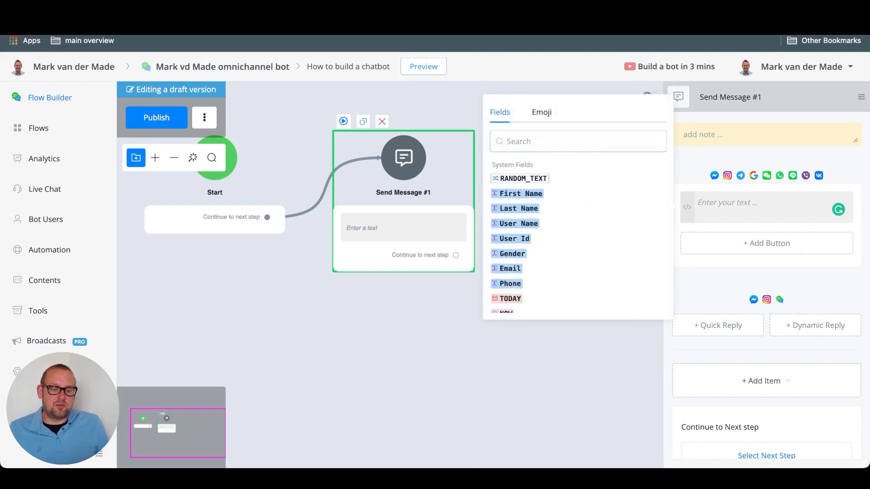
pyautogui.write('r')
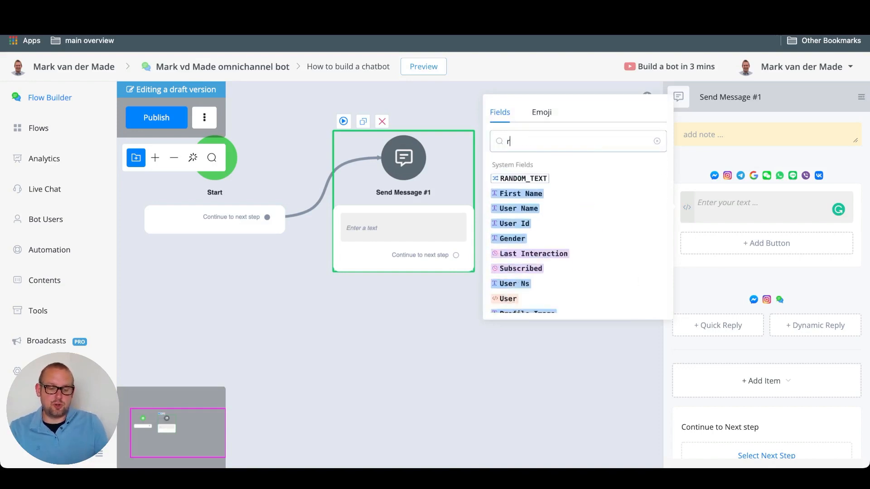
pyautogui.write('espon')
pyautogui.press('BackSpace')
pyautogui.press('BackSpace')
pyautogui.press('BackSpace')
pyautogui.write('p')
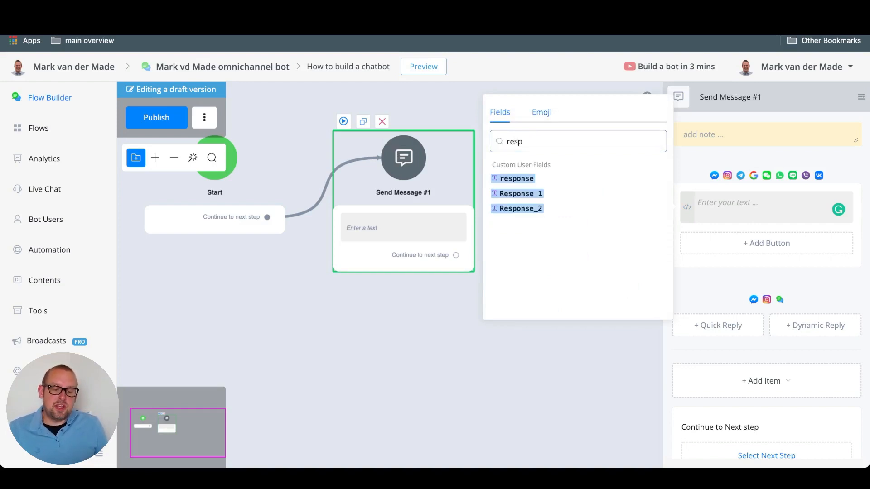
# Step: View the emojis available for the message text, including the recently used ones, and return to the empty text
pyautogui.click(541, 113)
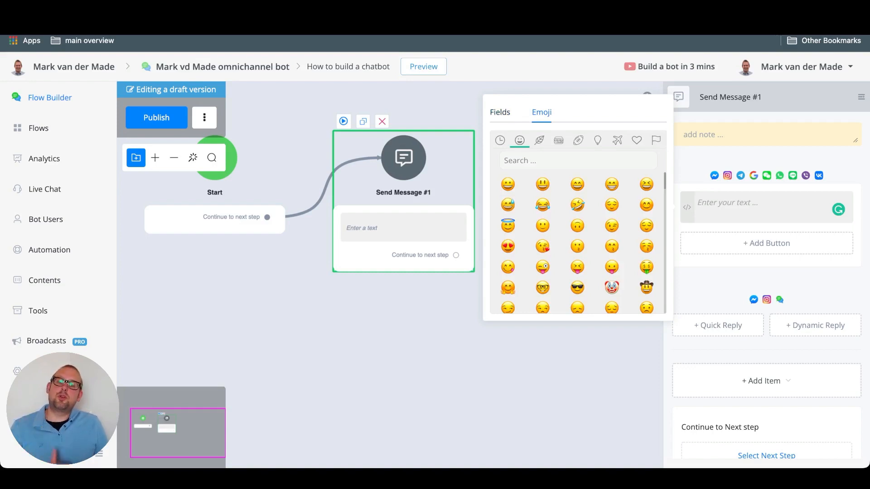
pyautogui.click(500, 141)
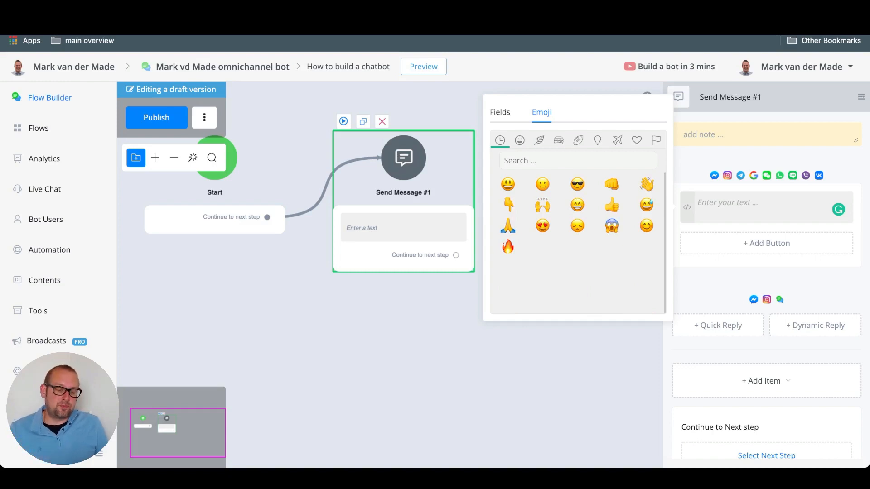
pyautogui.click(762, 207)
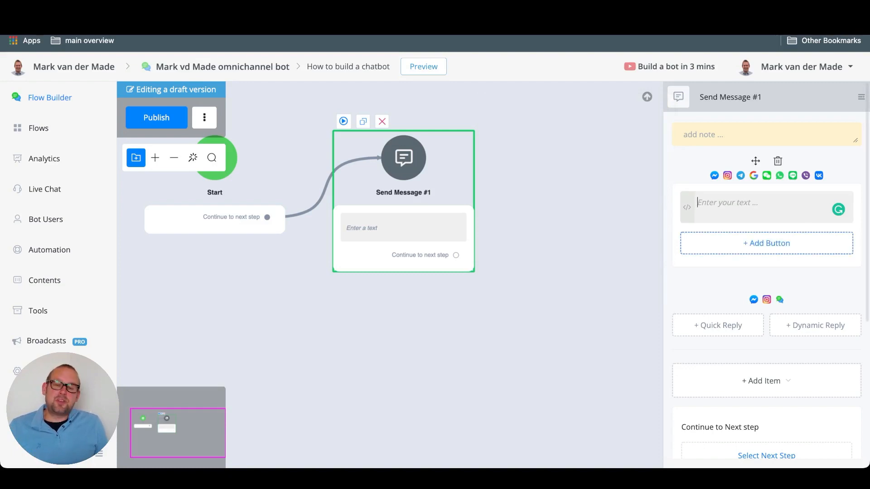
# Step: Add a button to the text item of Send Message #1 and choose Buy as its action
pyautogui.click(766, 244)
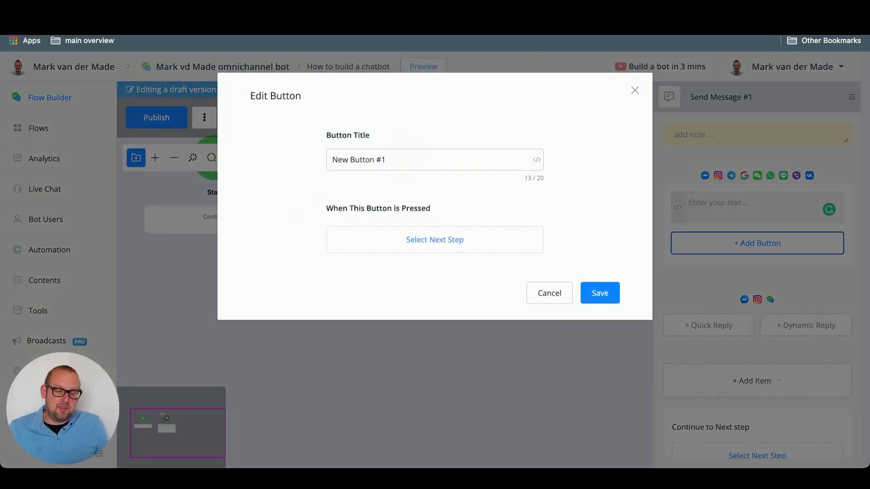
pyautogui.moveTo(393, 160); pyautogui.dragTo(332, 162)
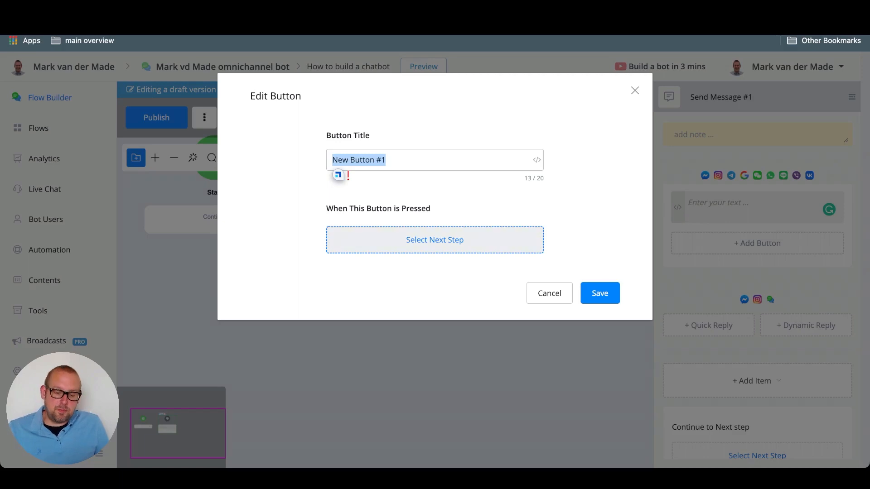
pyautogui.click(435, 240)
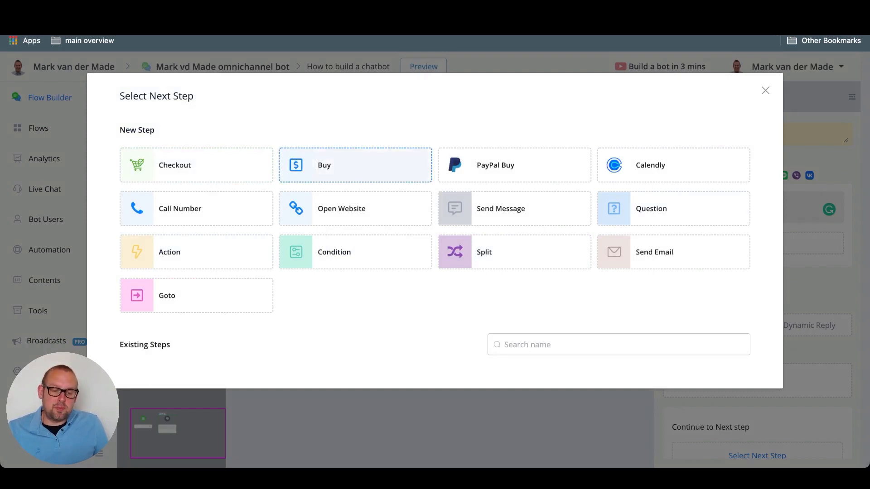
pyautogui.click(355, 165)
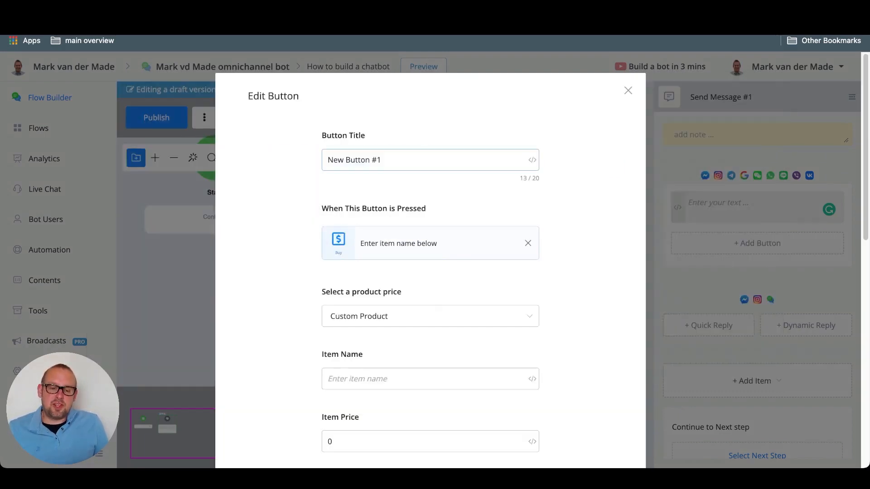
# Step: Look through the Buy action's item settings and product price options, keeping Custom Product selected
pyautogui.scroll(-2, 431, 272)
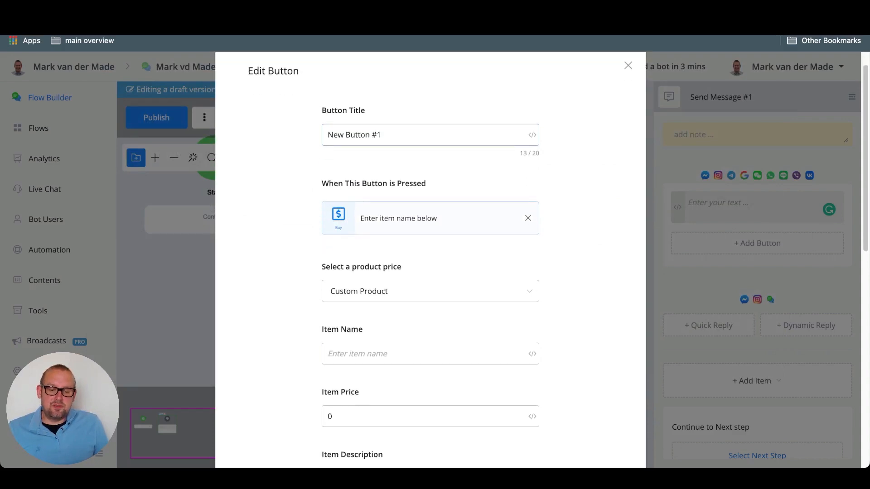
pyautogui.scroll(-3, 430, 272)
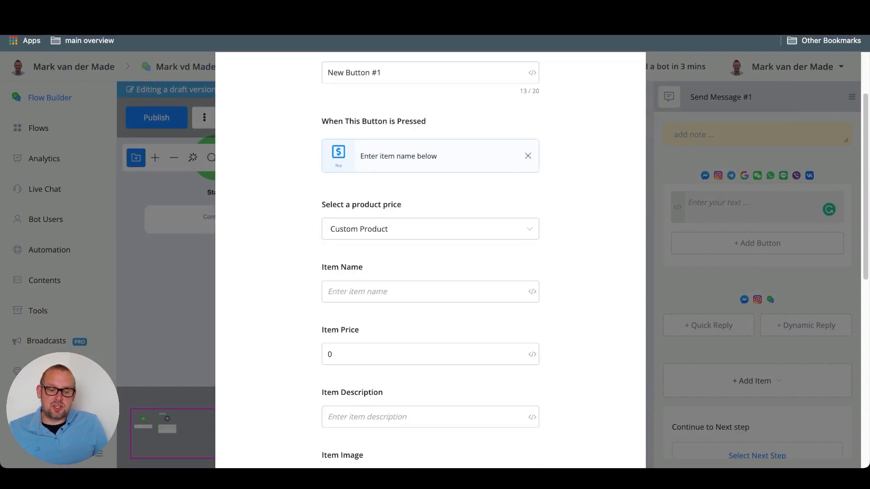
pyautogui.click(430, 229)
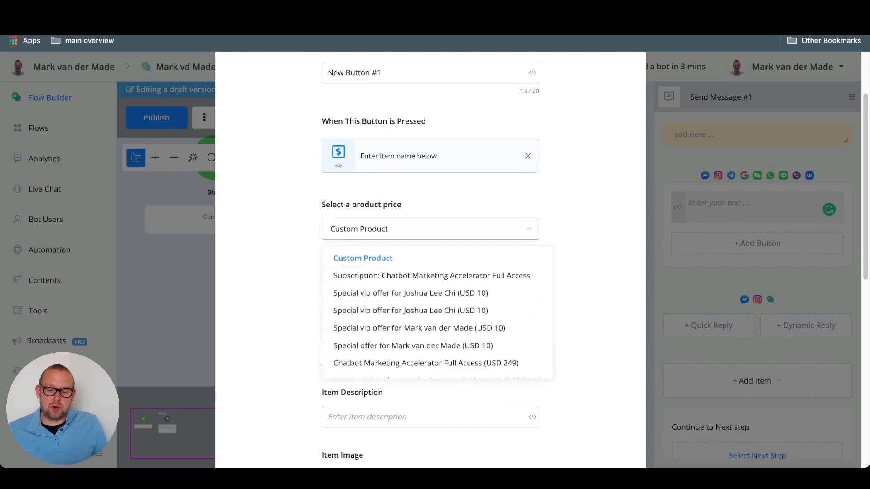
pyautogui.scroll(-5, 431, 272)
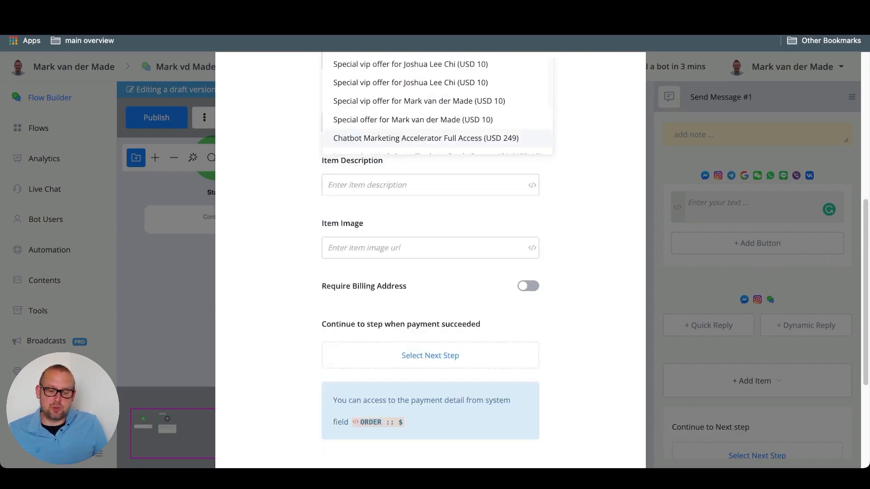
pyautogui.scroll(7, 430, 272)
pyautogui.click(363, 171)
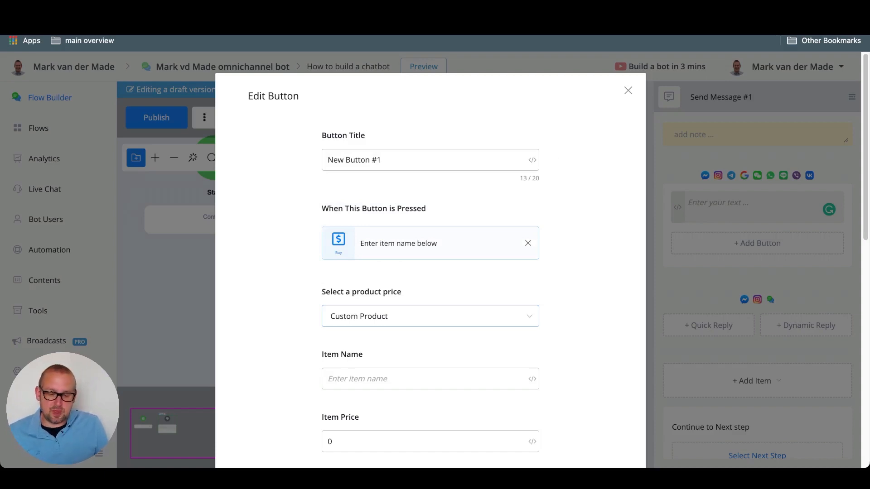
# Step: Try out the Require Billing Address option in the Buy settings and leave it off
pyautogui.scroll(-2, 430, 272)
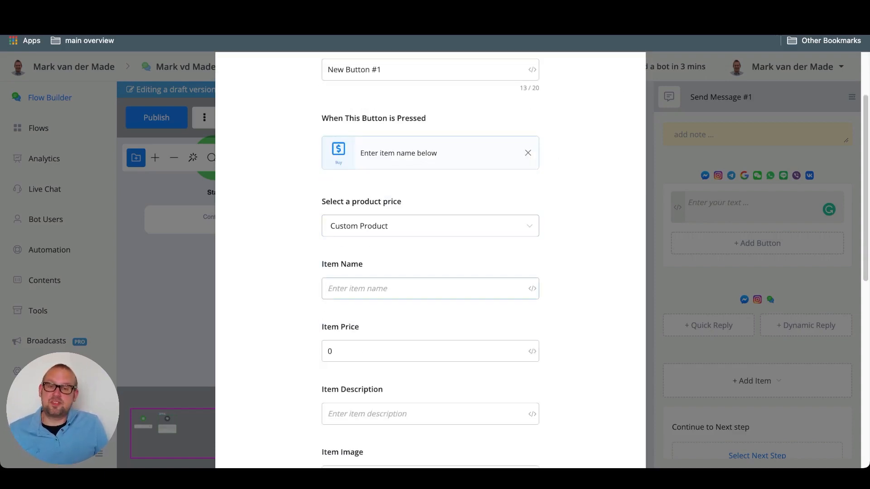
pyautogui.scroll(-2, 430, 272)
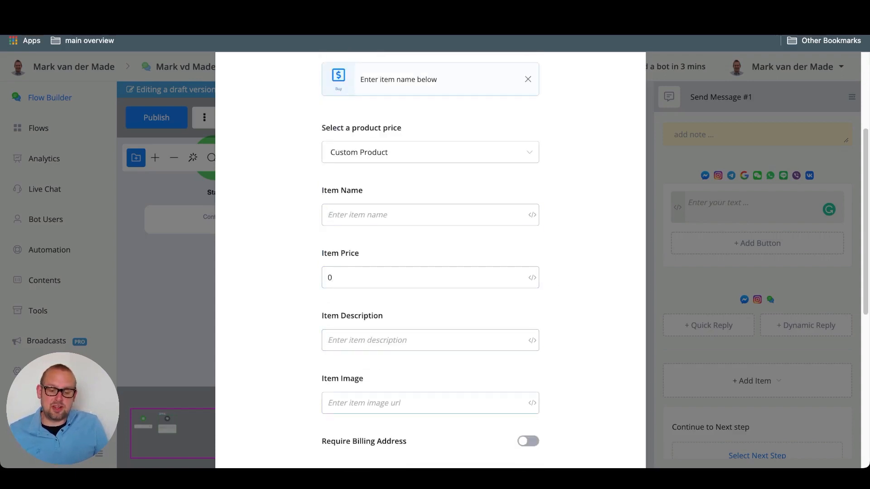
pyautogui.scroll(-2, 431, 271)
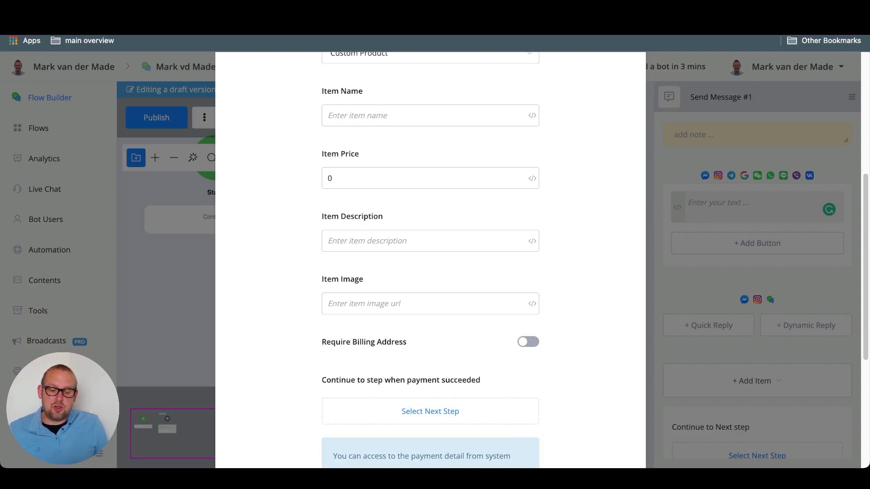
pyautogui.click(528, 342)
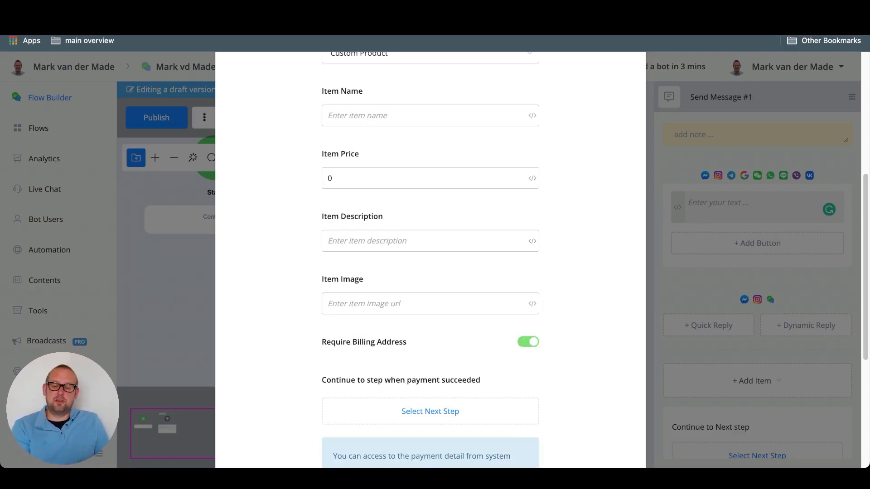
pyautogui.click(528, 342)
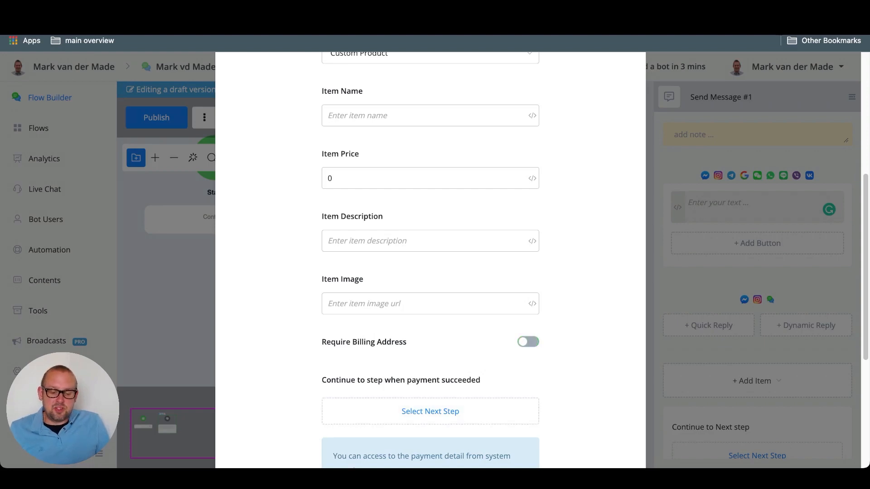
# Step: Review the Buy action's payment-succeeded and additional action settings, and save the button
pyautogui.scroll(-2, 431, 271)
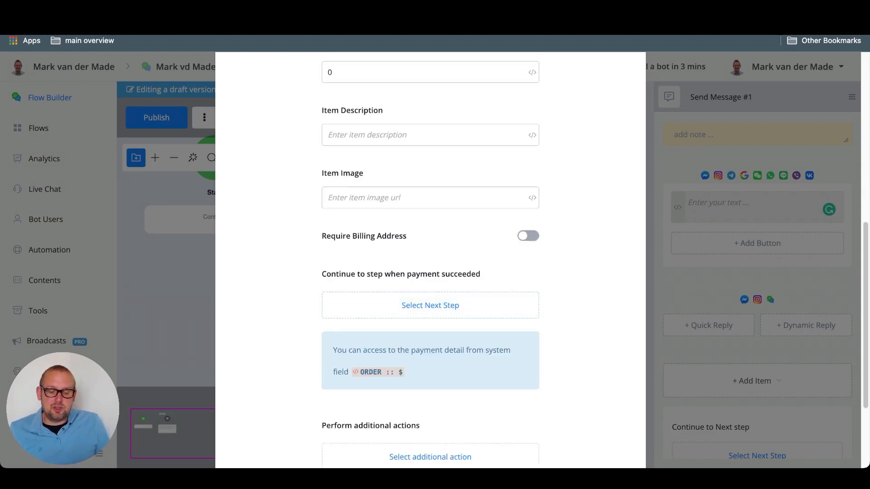
pyautogui.scroll(-1, 430, 261)
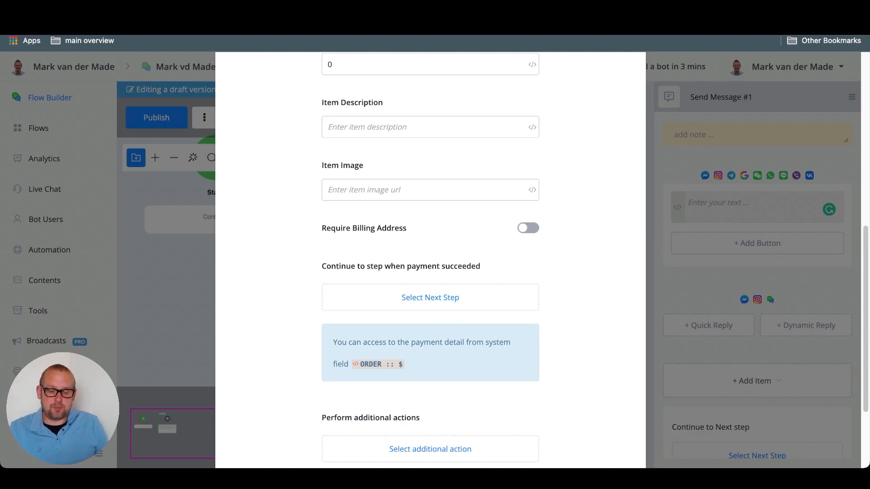
pyautogui.scroll(-3, 431, 261)
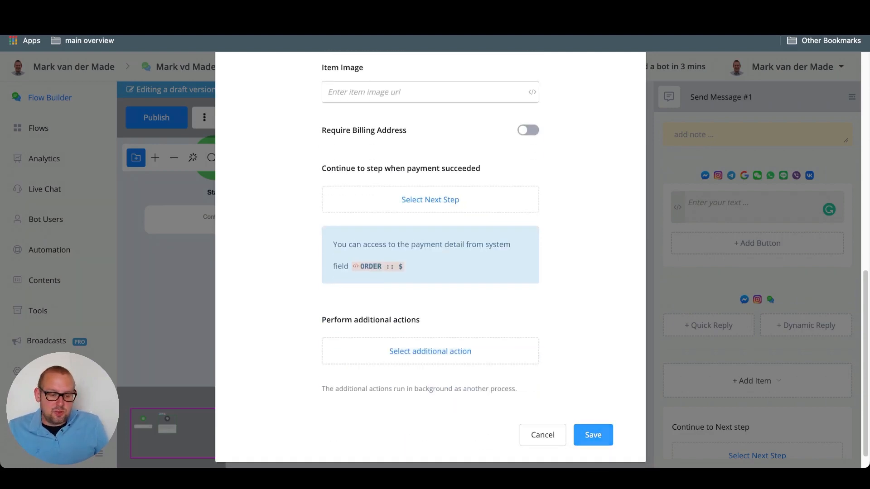
pyautogui.click(593, 435)
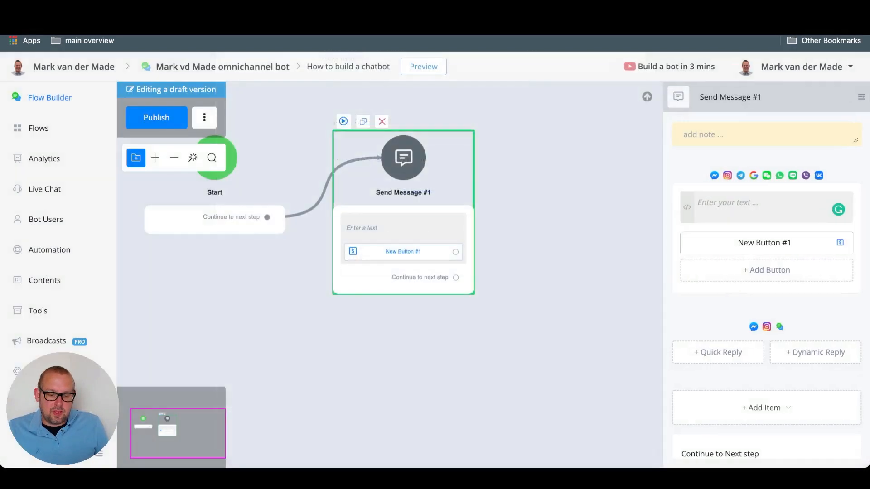
# Step: Connect New Button #1 to a new Send Message step placed beside Send Message #1
pyautogui.scroll(5, 414, 246)
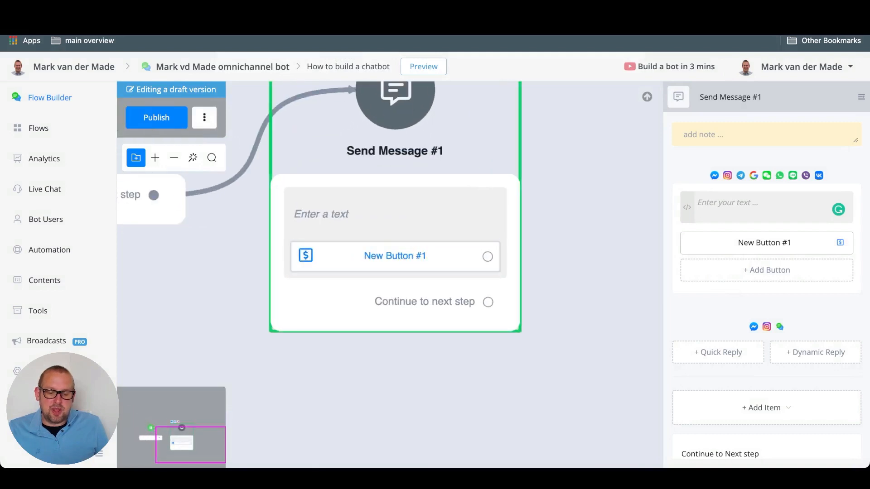
pyautogui.moveTo(566, 254); pyautogui.dragTo(409, 330)
pyautogui.moveTo(330, 332); pyautogui.dragTo(469, 226)
pyautogui.click(527, 221)
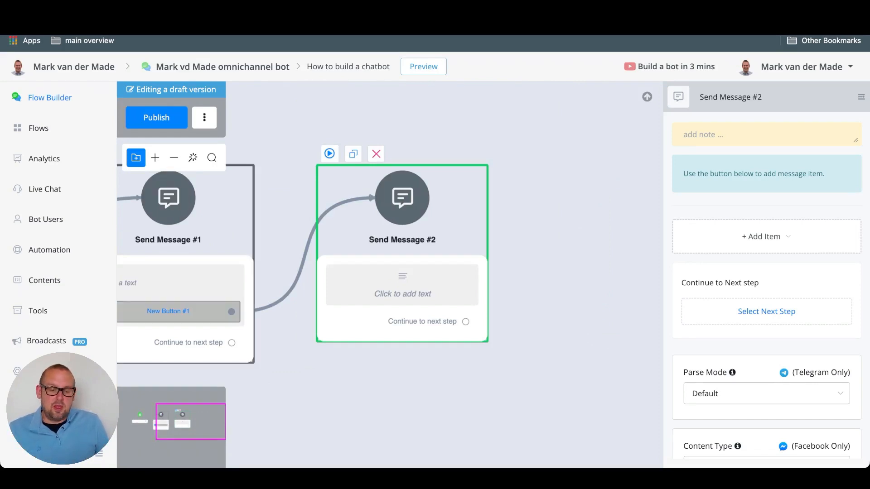
# Step: Replace the Buy action of New Button #1 in Send Message #1 with Calendly
pyautogui.click(181, 312)
pyautogui.click(764, 243)
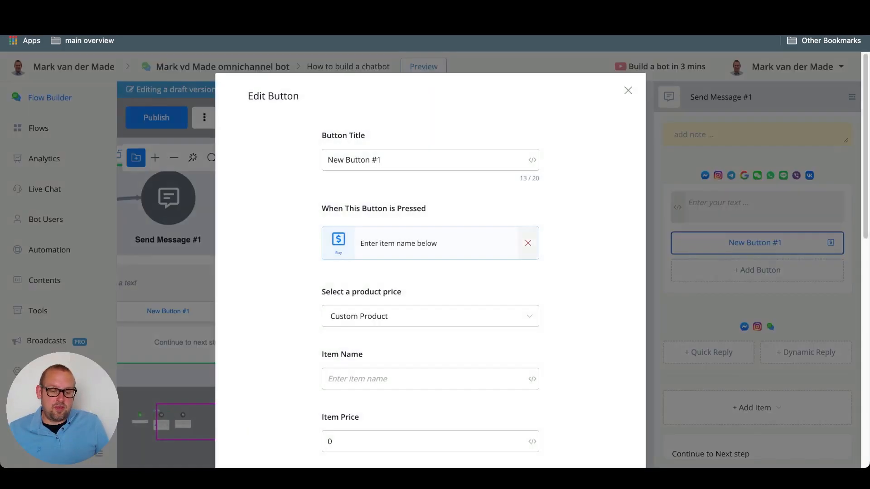
pyautogui.click(528, 242)
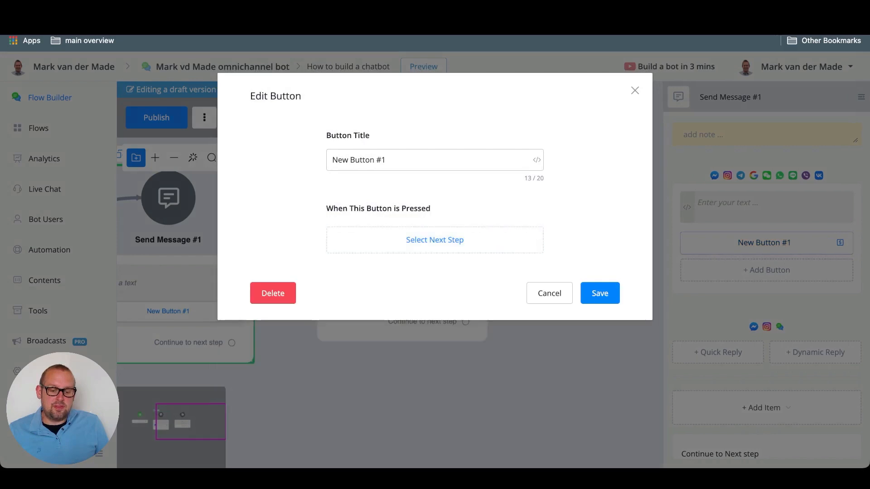
pyautogui.click(453, 243)
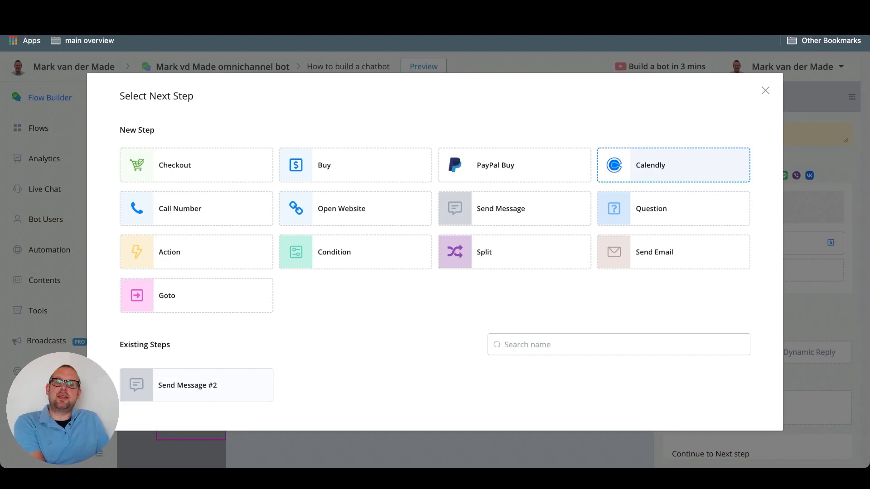
pyautogui.click(674, 165)
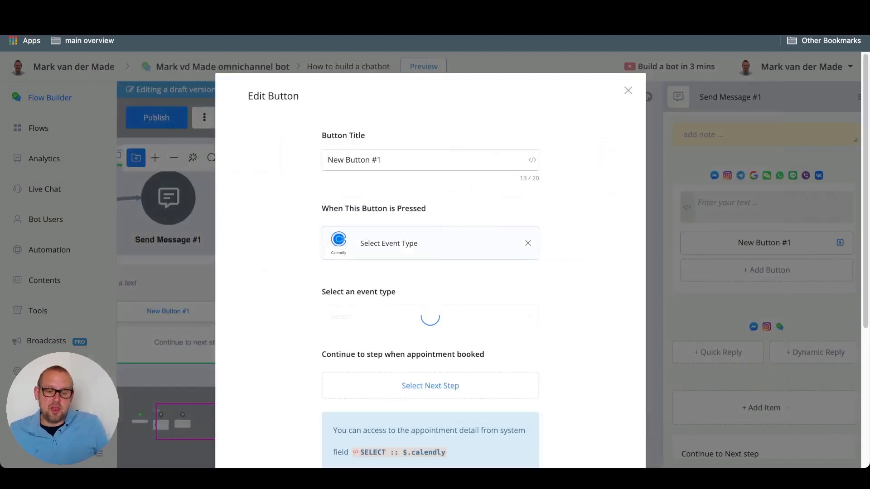
# Step: Set the Calendly event type to 30 Minute Meeting and save the button
pyautogui.scroll(-2, 431, 297)
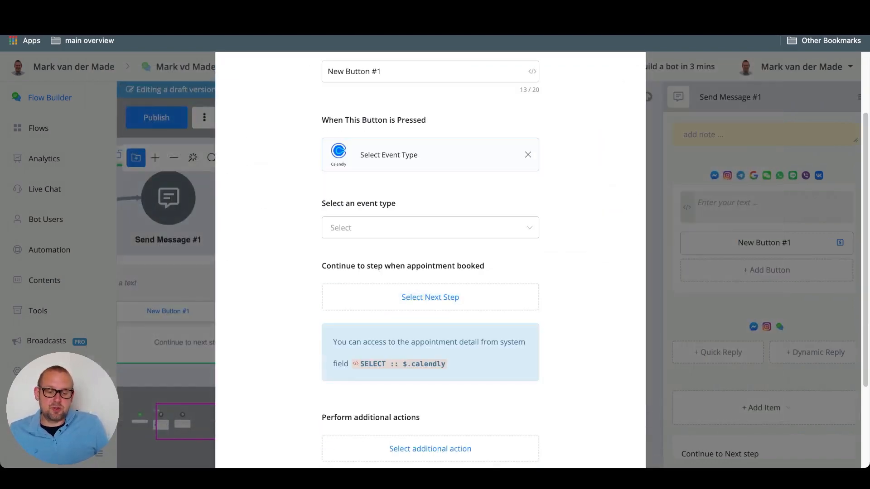
pyautogui.click(430, 228)
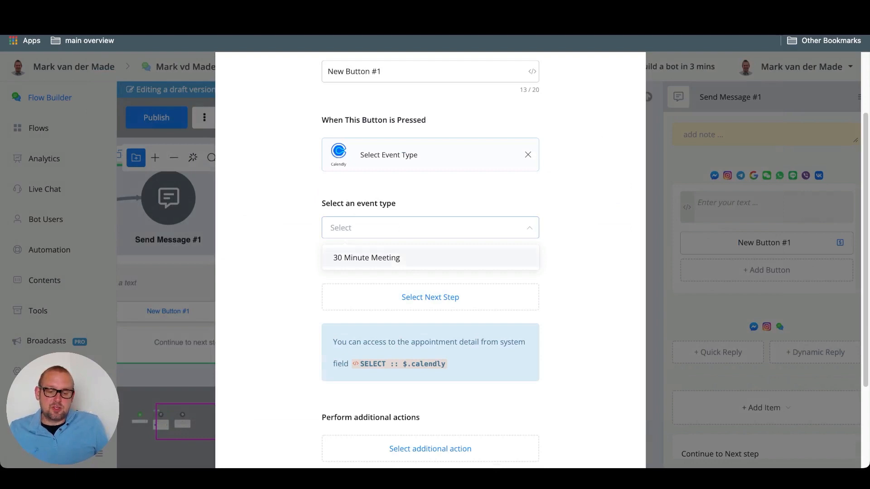
pyautogui.click(367, 257)
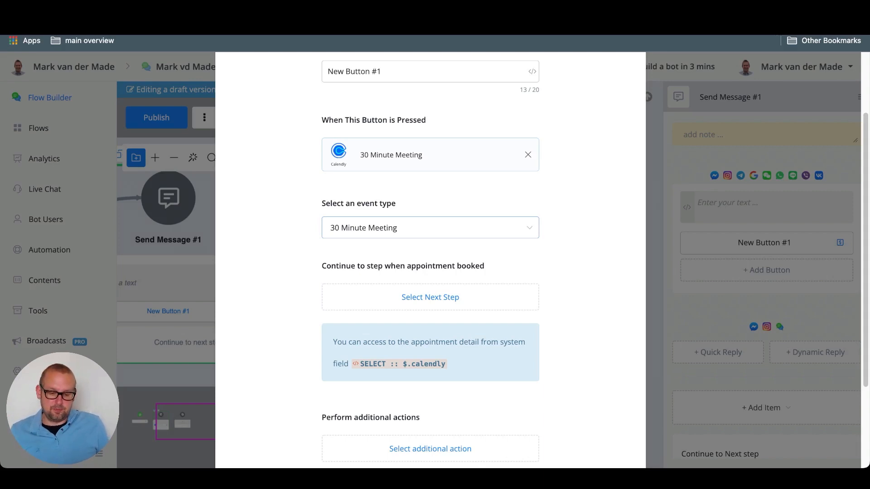
pyautogui.scroll(-3, 430, 260)
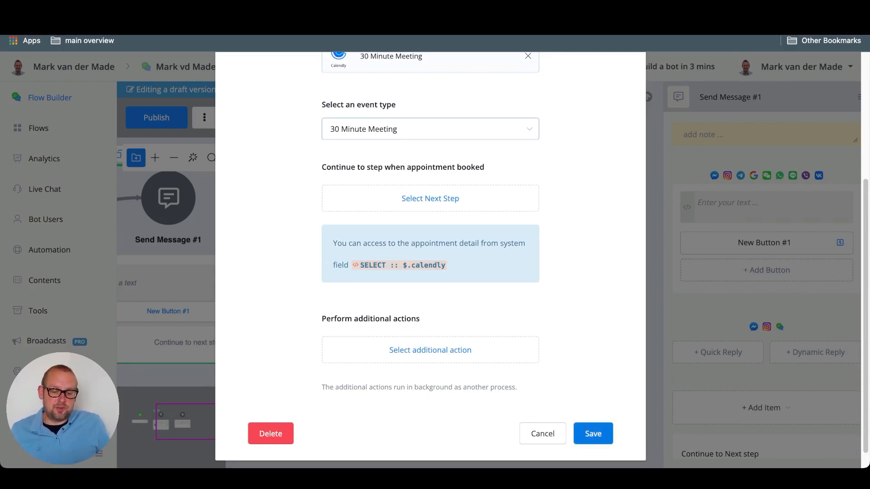
pyautogui.click(593, 434)
# Step: Connect New Button #1 to Send Message #2 and add a text item to that step
pyautogui.moveTo(286, 294); pyautogui.dragTo(392, 279)
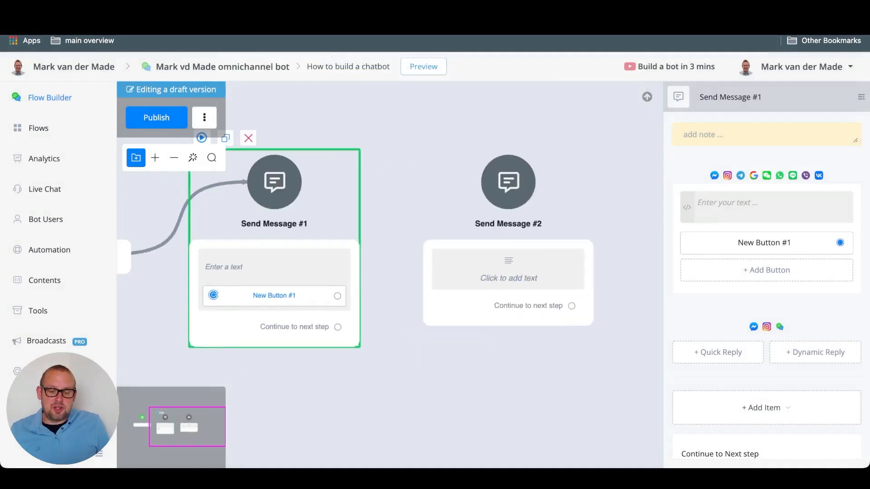
pyautogui.moveTo(337, 296); pyautogui.dragTo(508, 182)
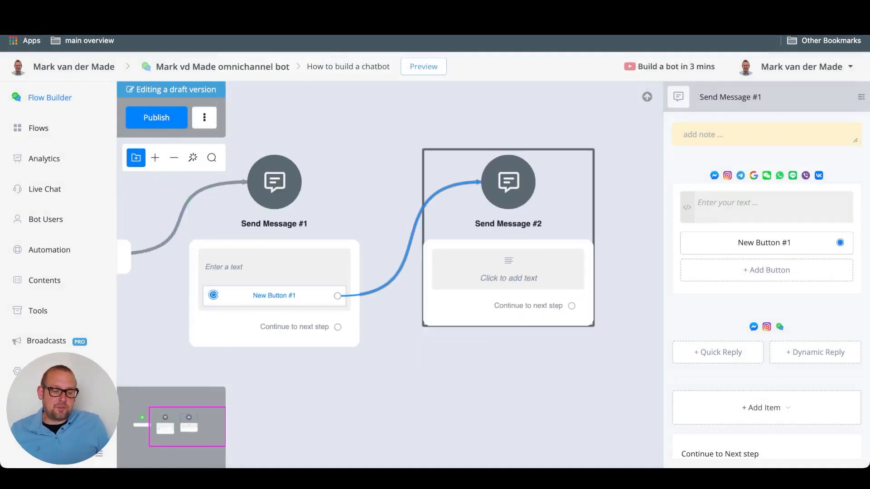
pyautogui.click(508, 182)
pyautogui.click(764, 237)
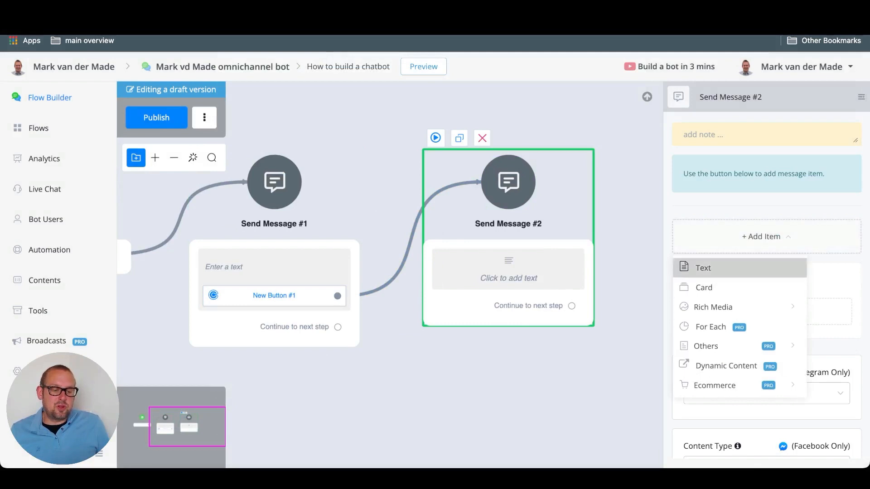
pyautogui.click(703, 266)
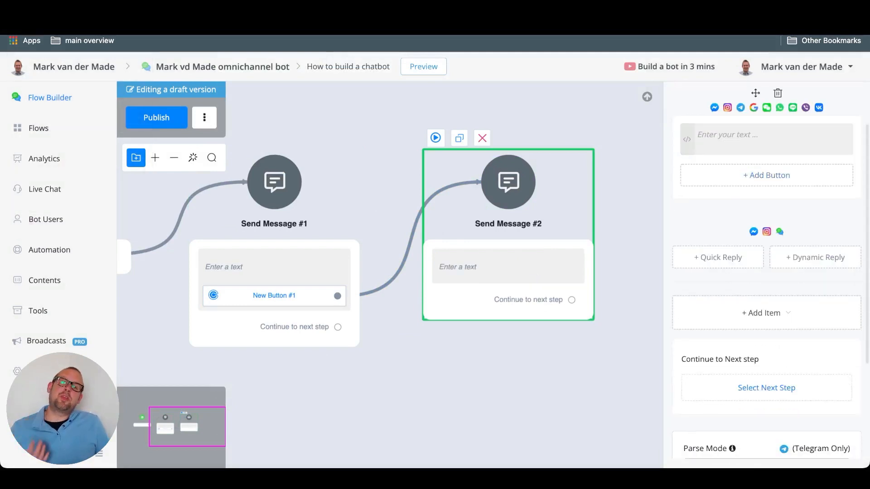
# Step: Look up the SELECT system field for Send Message #2's text and examine the appointment data under the $.calendly JSON path
pyautogui.click(281, 254)
pyautogui.click(505, 254)
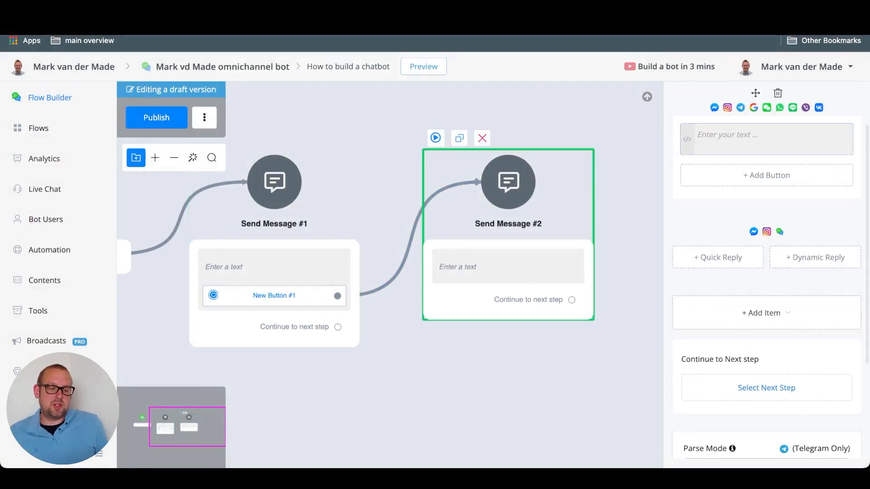
pyautogui.click(687, 140)
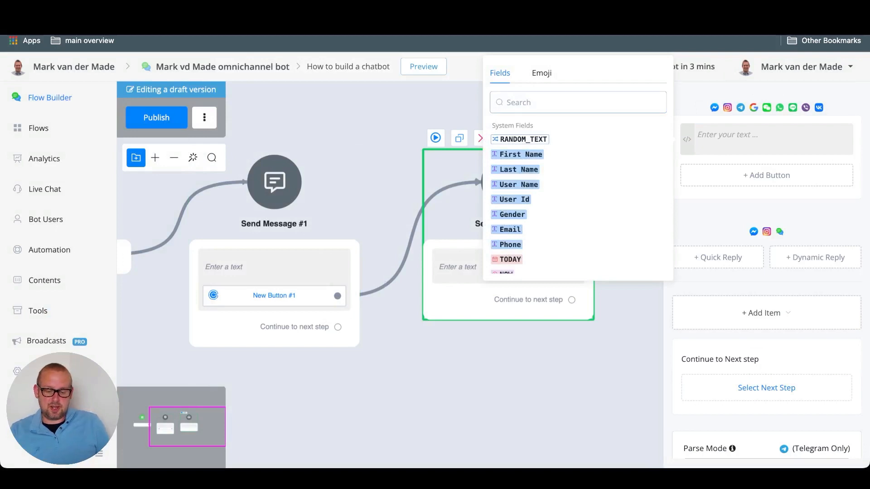
pyautogui.write('se')
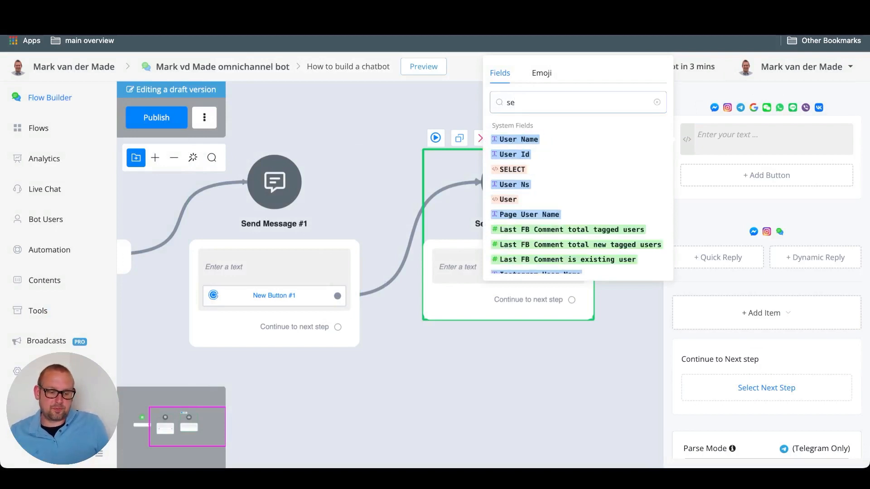
pyautogui.click(512, 169)
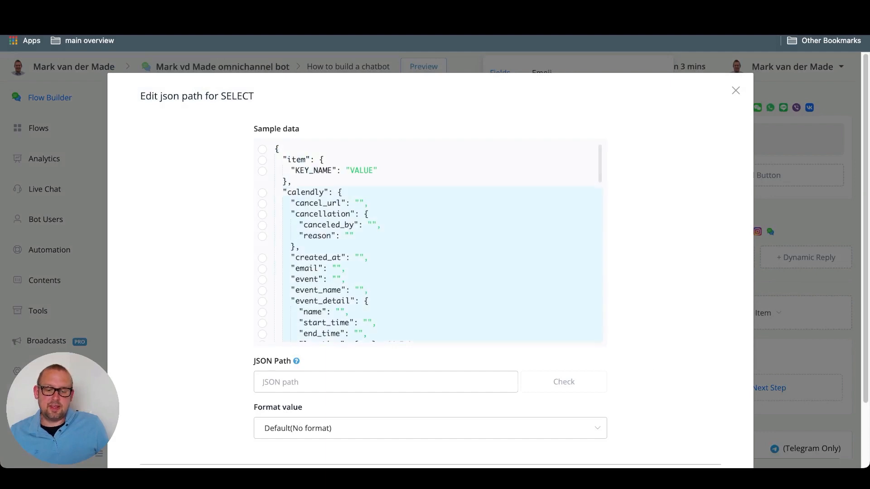
pyautogui.click(263, 192)
pyautogui.scroll(-1, 263, 190)
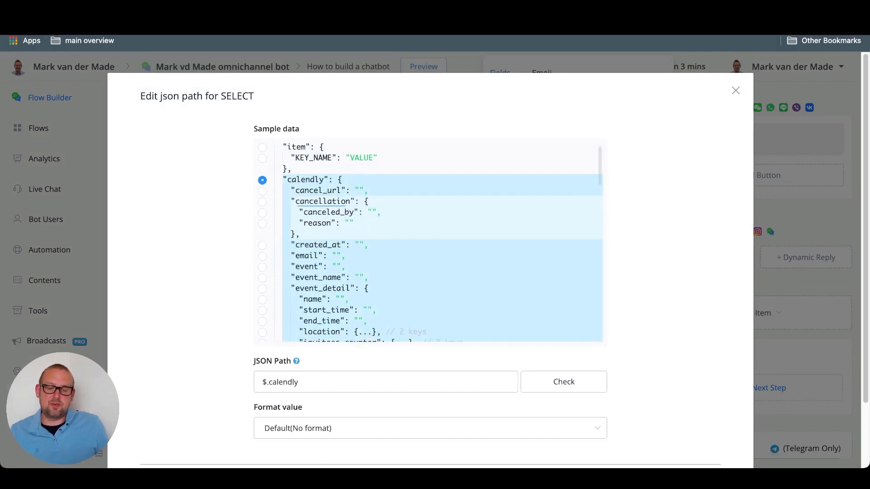
pyautogui.scroll(-1, 430, 242)
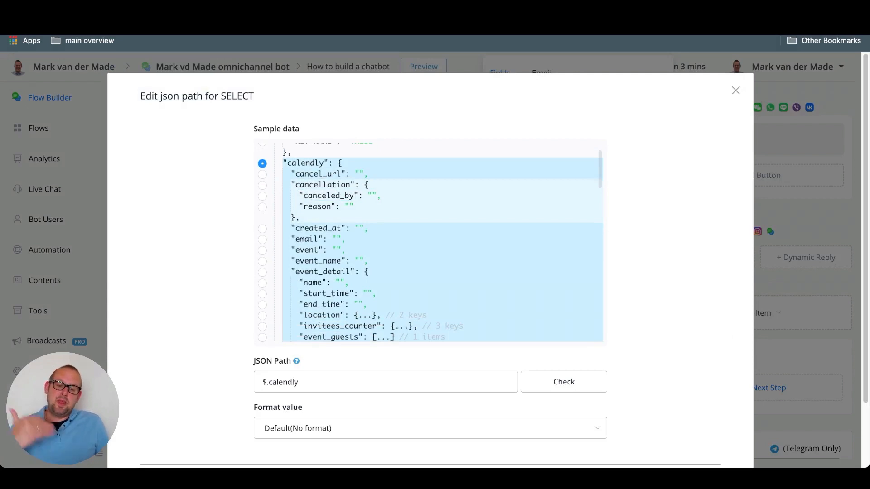
pyautogui.scroll(-6, 430, 243)
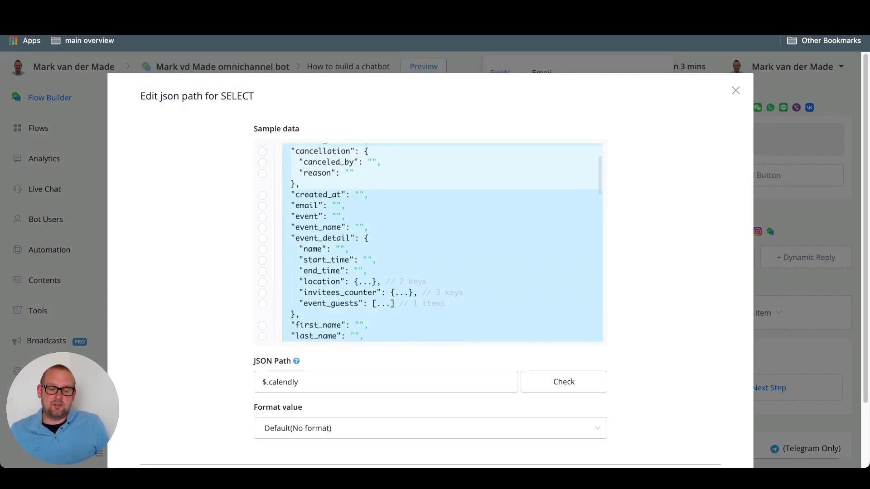
pyautogui.scroll(-3, 430, 242)
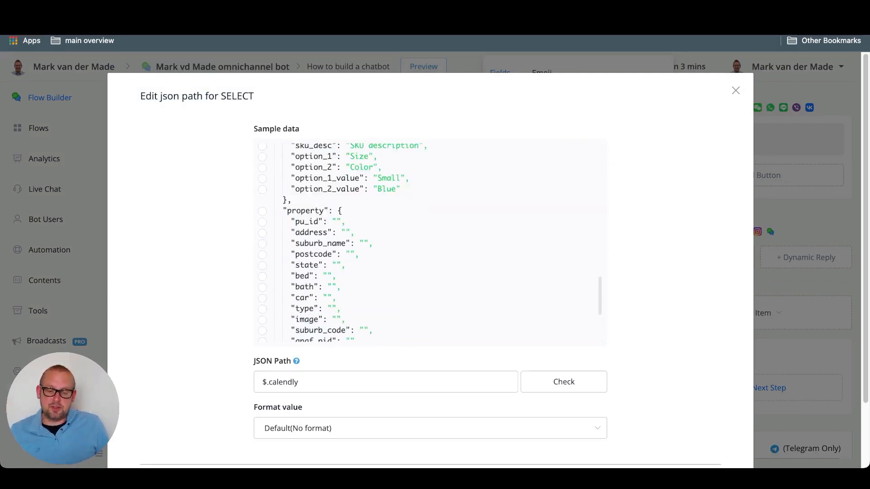
pyautogui.scroll(10, 431, 242)
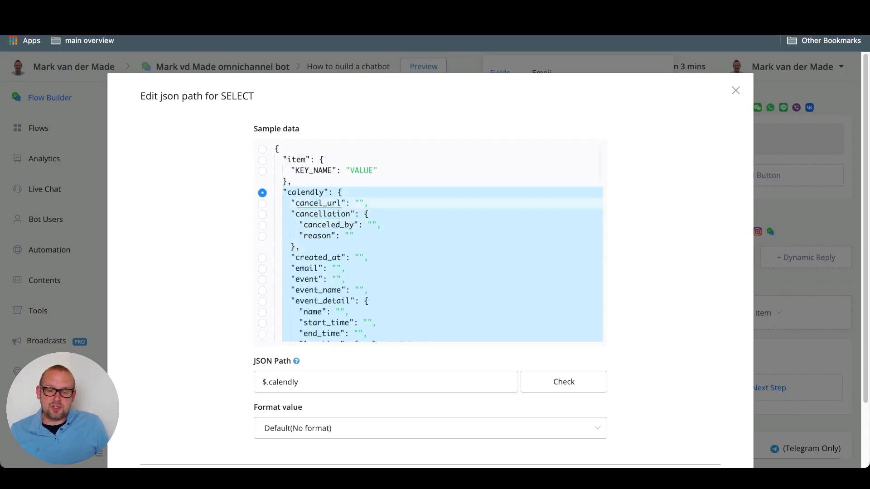
pyautogui.scroll(-5, 431, 242)
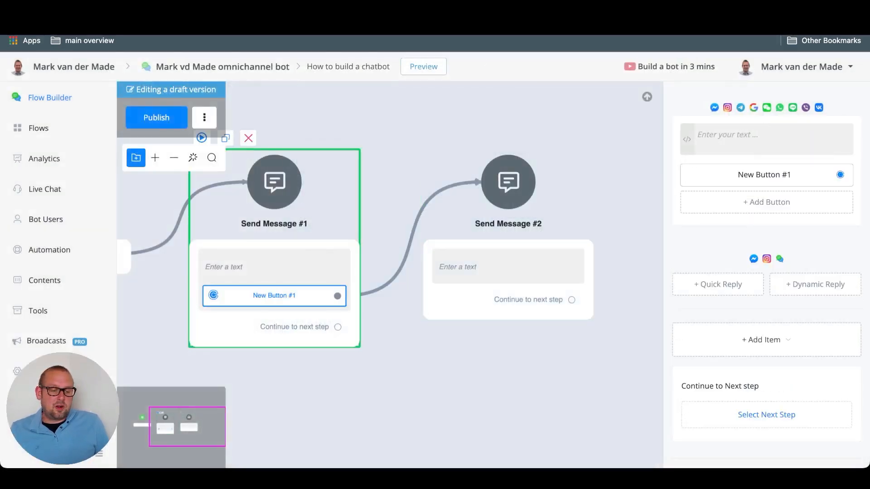
# Step: Replace the Calendly action of New Button #1 with the existing step Send Message #2 and save the button
pyautogui.click(764, 174)
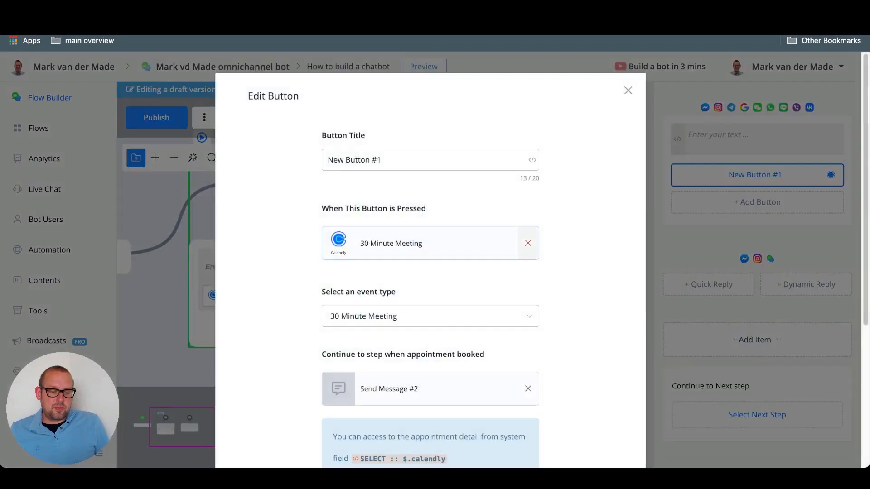
pyautogui.click(528, 244)
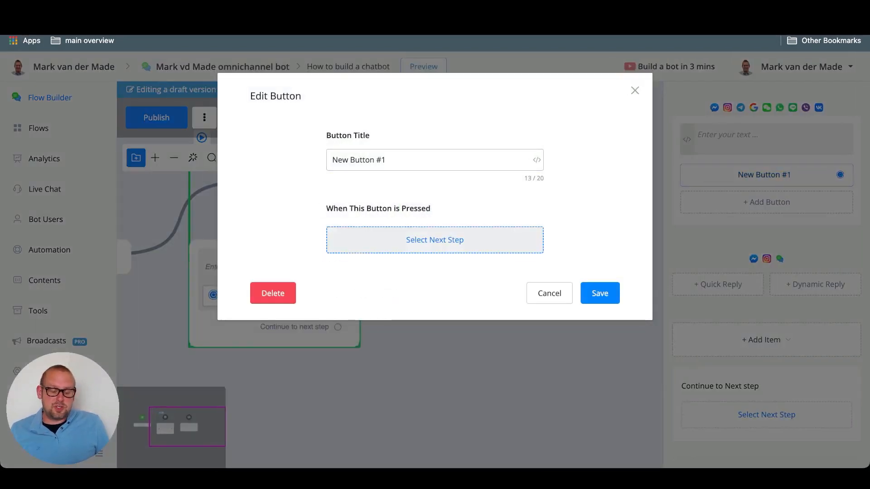
pyautogui.click(528, 243)
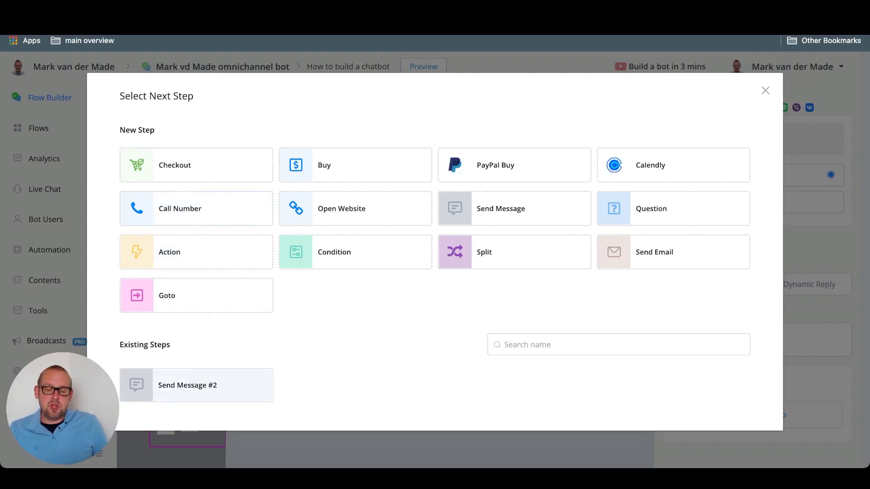
pyautogui.click(197, 385)
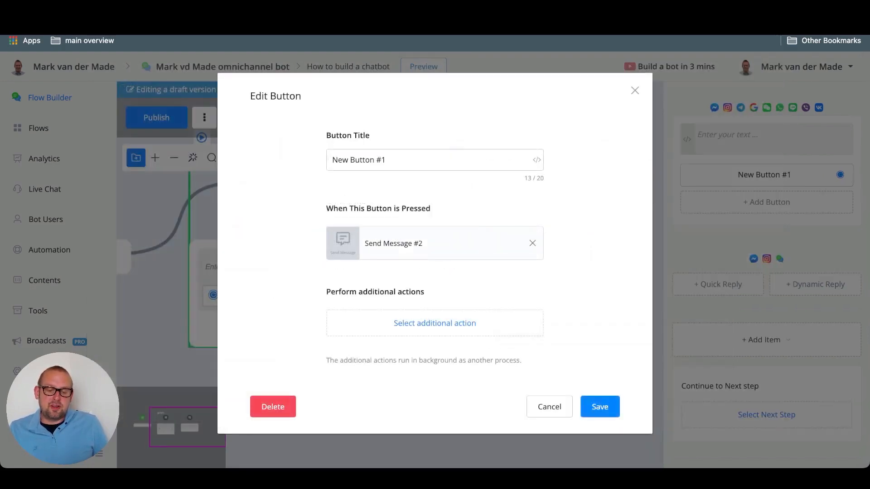
pyautogui.click(599, 407)
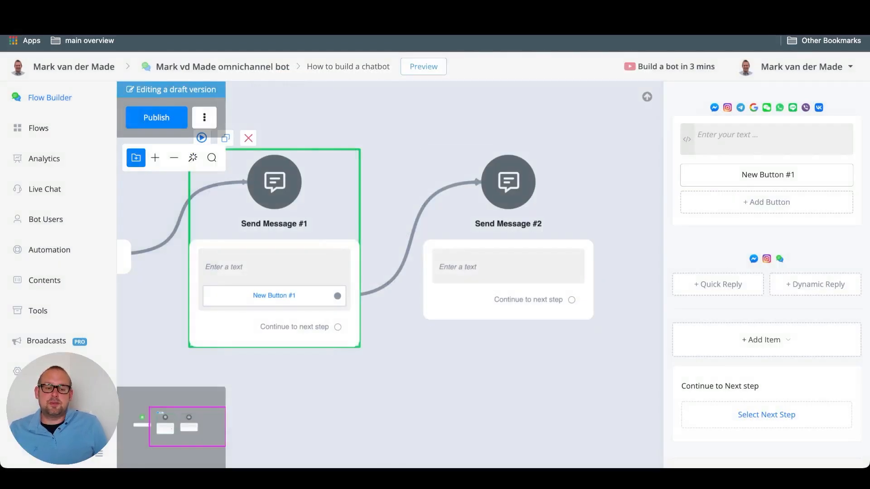
# Step: Rename the Send Message #2 step as "Confirmation booking succesful"
pyautogui.click(507, 266)
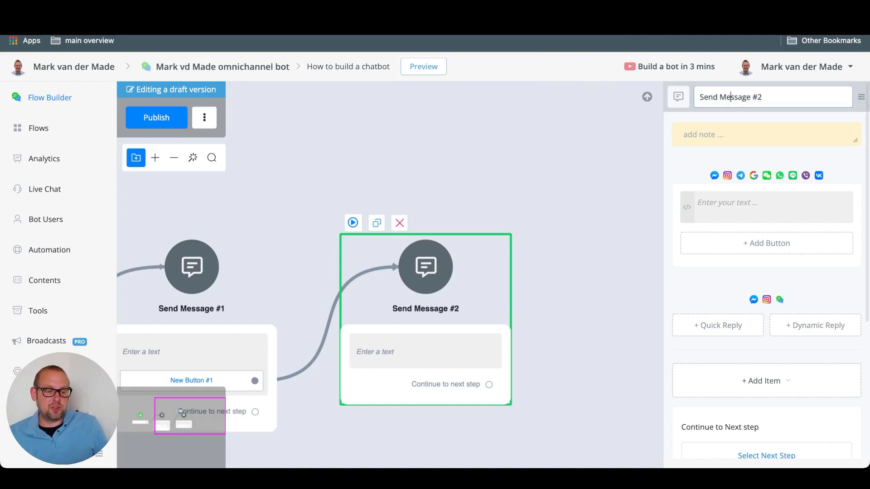
pyautogui.tripleClick(734, 97)
pyautogui.write('Confirmation')
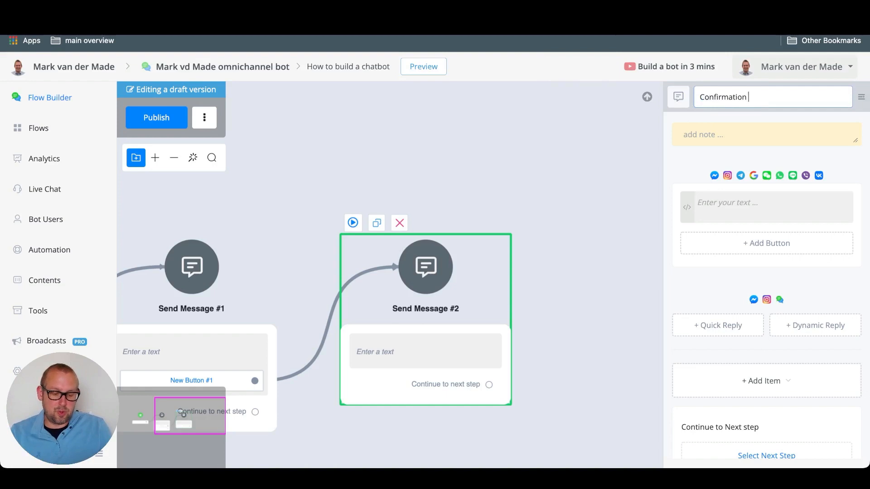
pyautogui.write(' booking succesful')
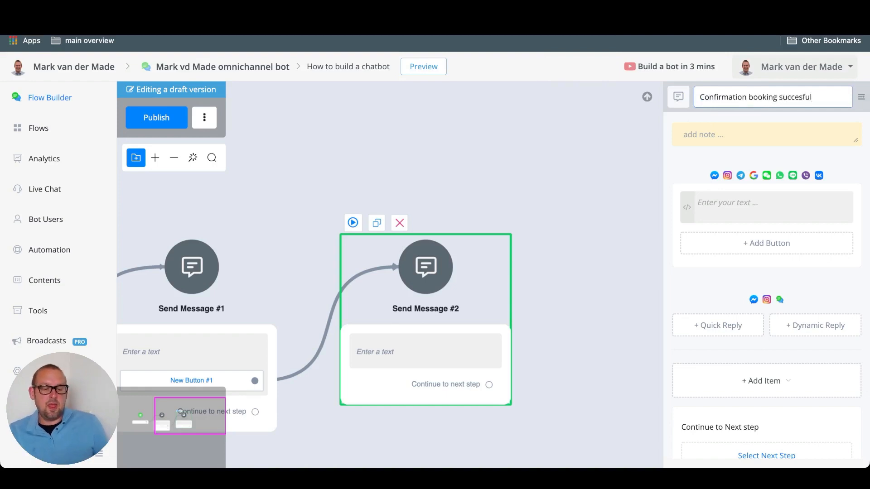
pyautogui.click(766, 207)
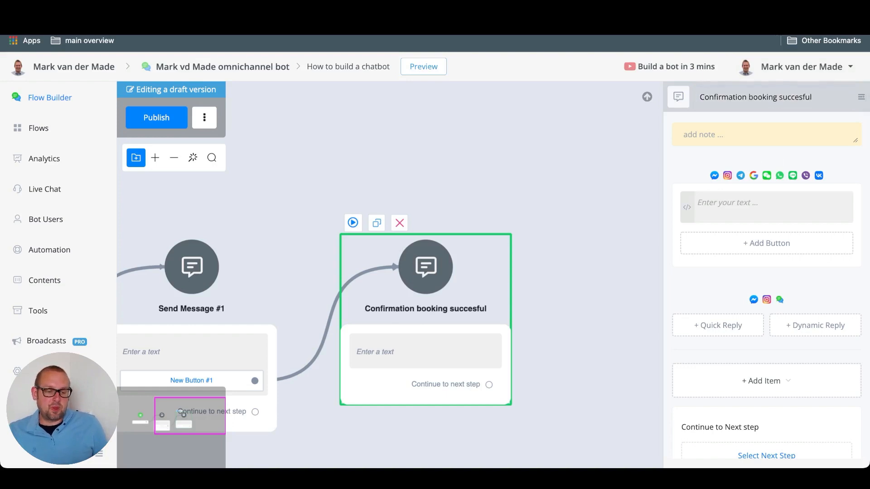
# Step: Try to change New Button #1's action back to Calendly with the 30 Minute Meeting event type
pyautogui.click(191, 381)
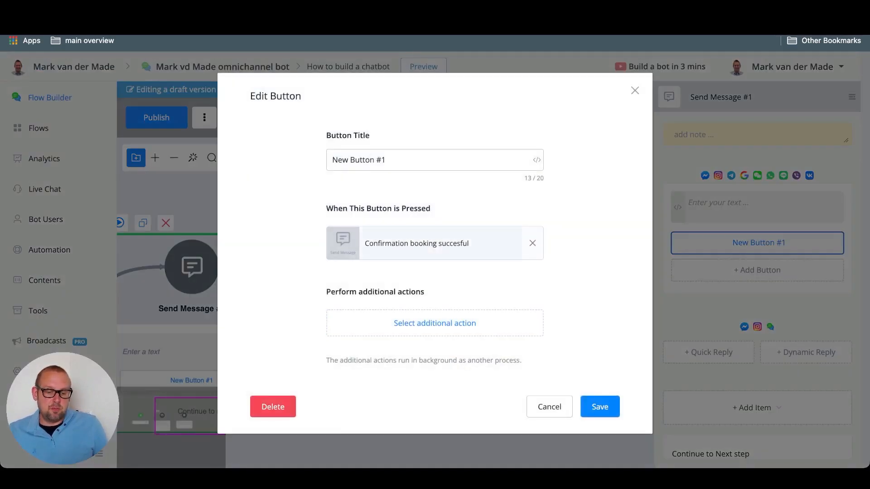
pyautogui.click(532, 243)
pyautogui.click(650, 166)
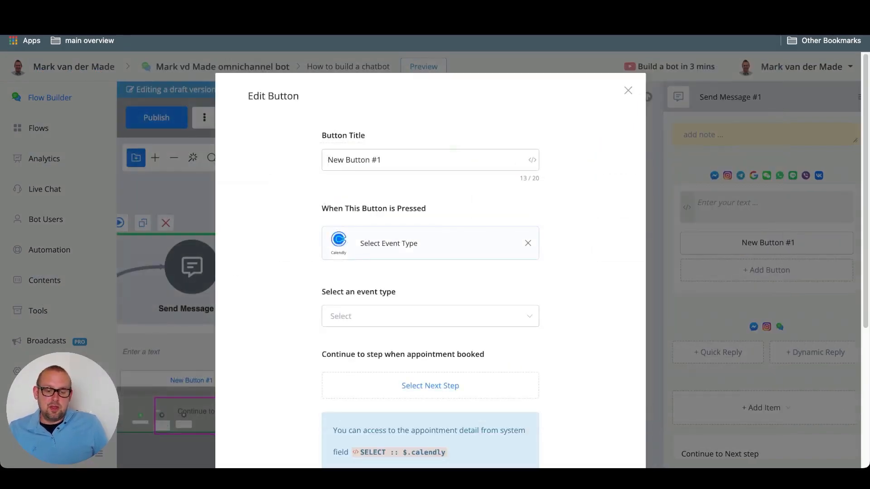
pyautogui.click(430, 316)
pyautogui.click(365, 347)
pyautogui.scroll(-2, 431, 272)
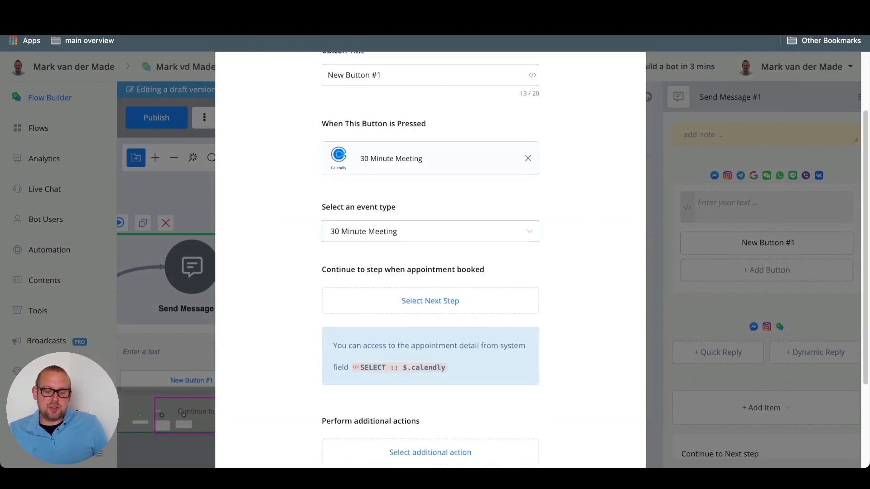
# Step: Review the existing steps offered as continuation for a booked appointment, and close the button settings without saving
pyautogui.click(430, 299)
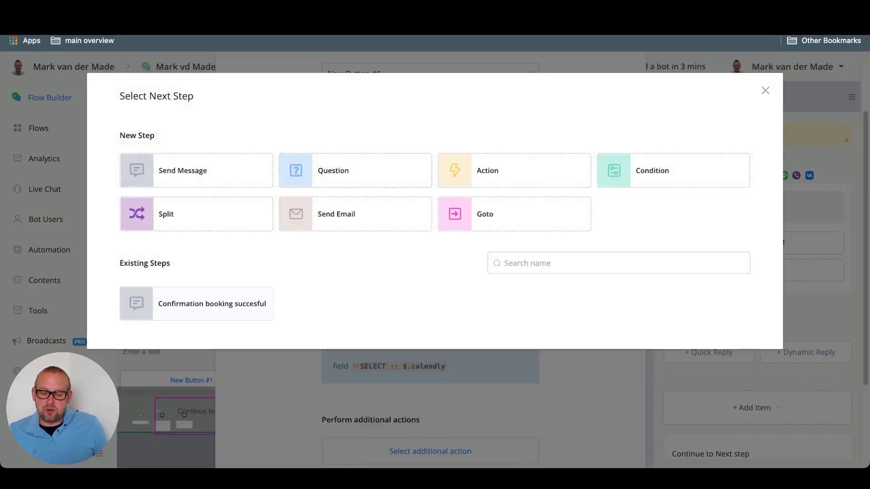
pyautogui.moveTo(120, 263); pyautogui.dragTo(170, 263)
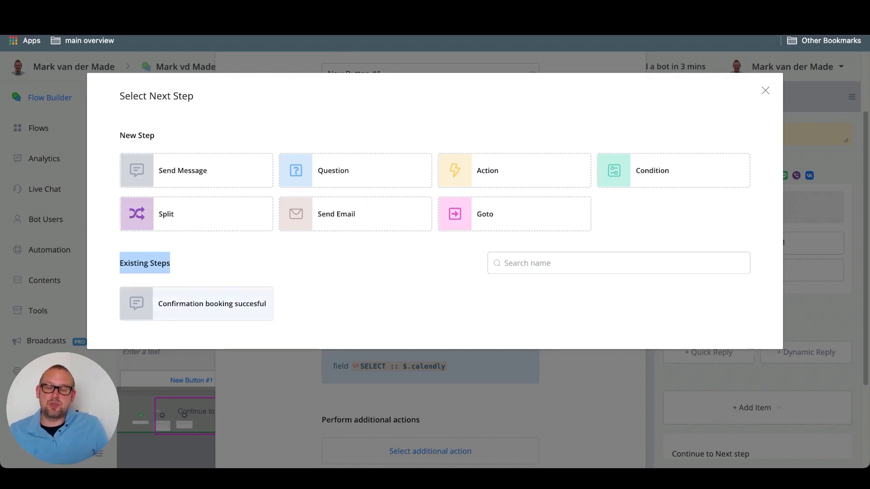
pyautogui.click(195, 265)
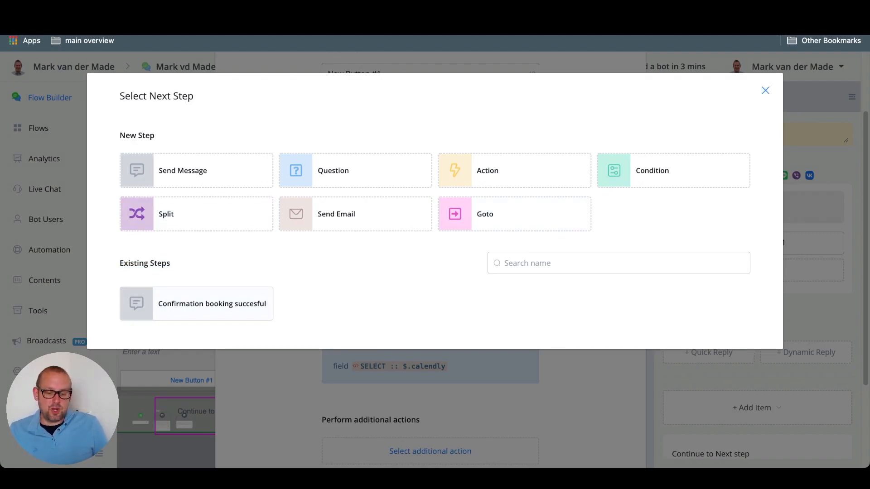
pyautogui.click(766, 90)
pyautogui.scroll(3, 430, 272)
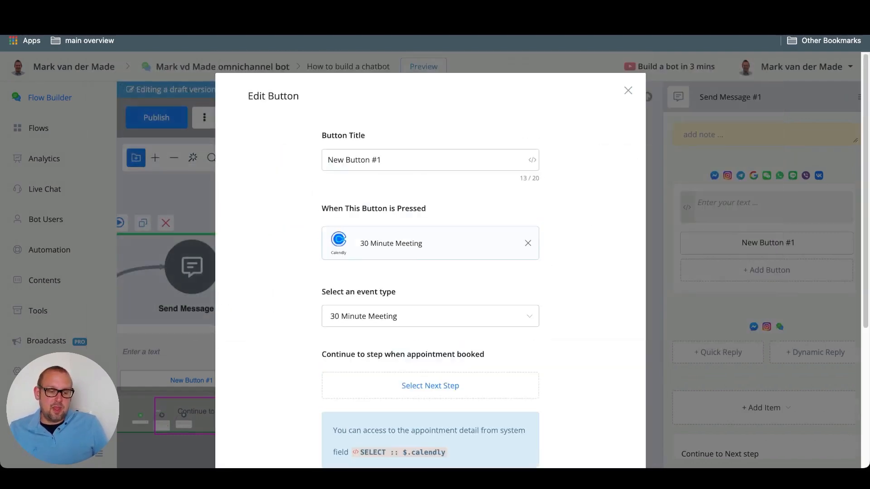
pyautogui.click(628, 91)
# Step: Add a quick reply titled "option 1" to Send Message #1 and save it
pyautogui.moveTo(548, 345); pyautogui.dragTo(681, 235)
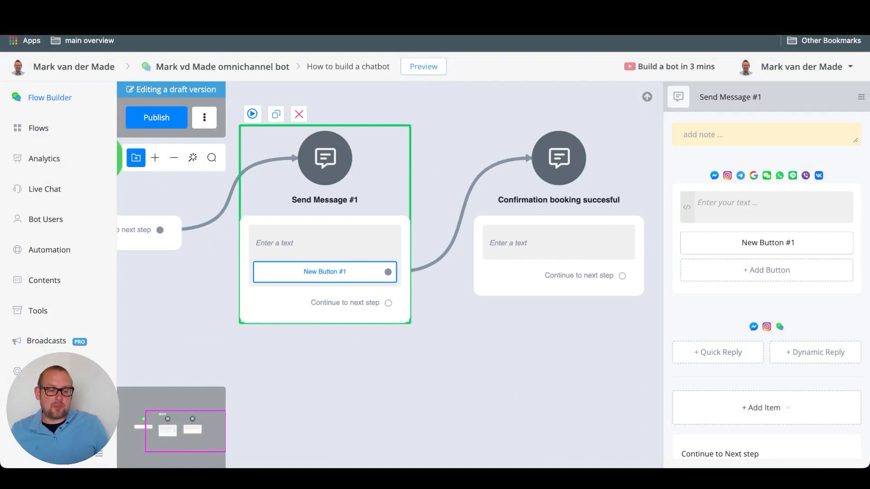
pyautogui.scroll(-2, 389, 272)
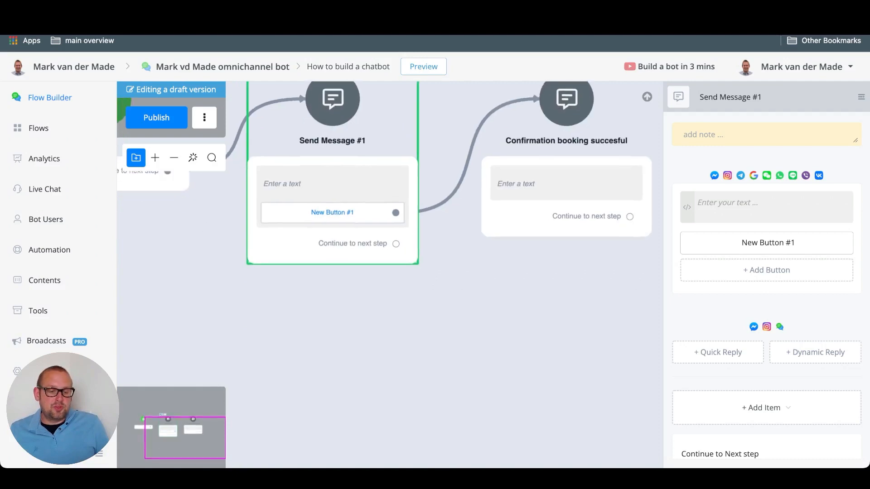
pyautogui.click(718, 352)
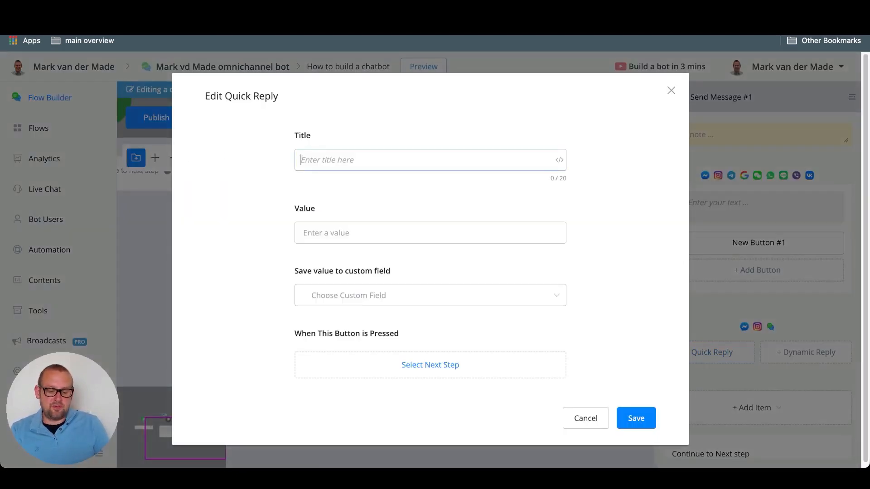
pyautogui.write('option 1')
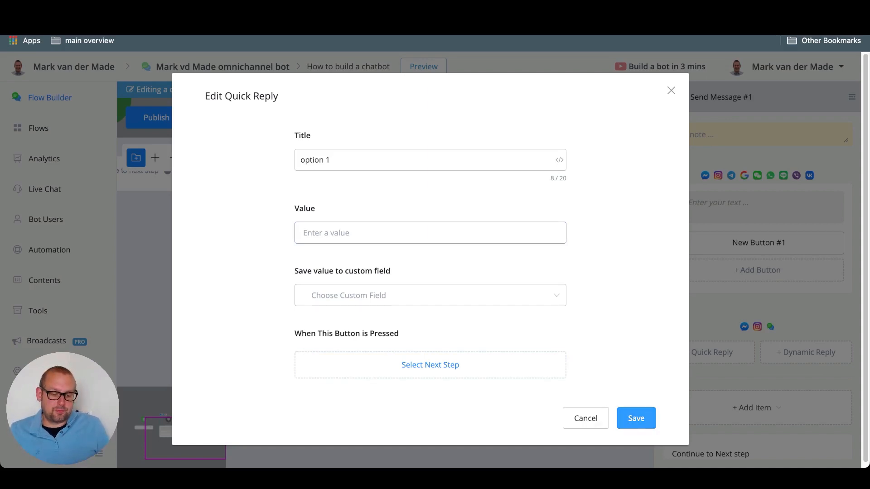
pyautogui.click(636, 418)
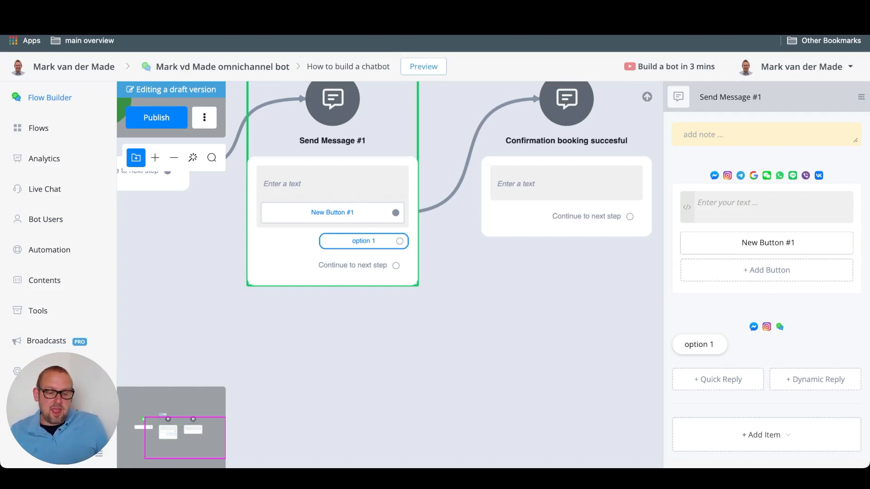
# Step: Try to draw a connection from the option 1 quick reply to an empty area of the canvas
pyautogui.moveTo(447, 276); pyautogui.dragTo(387, 259)
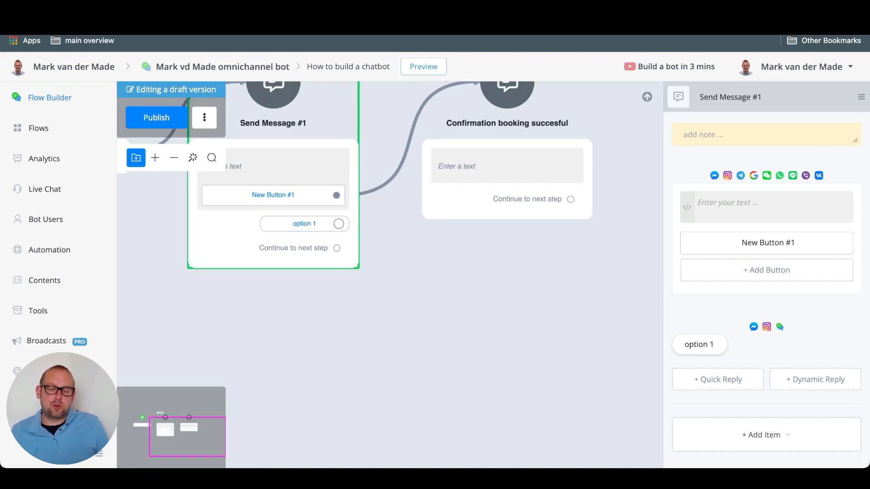
pyautogui.moveTo(339, 224); pyautogui.dragTo(474, 334)
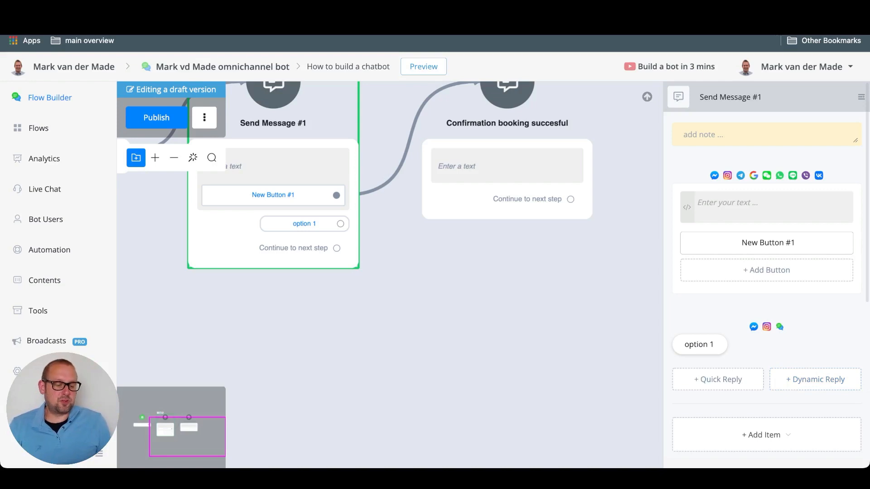
# Step: Add a dynamic reply to Send Message #1 and save it with its default settings, leaving title and value empty
pyautogui.click(815, 380)
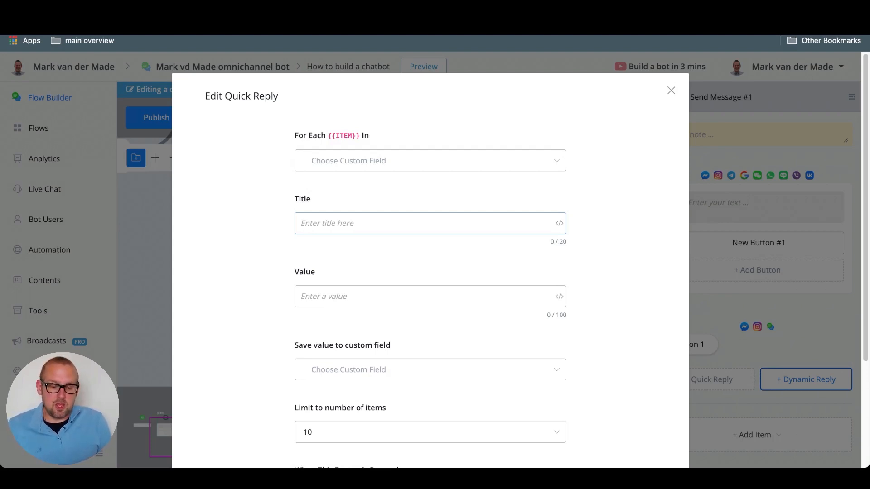
pyautogui.scroll(-3, 430, 250)
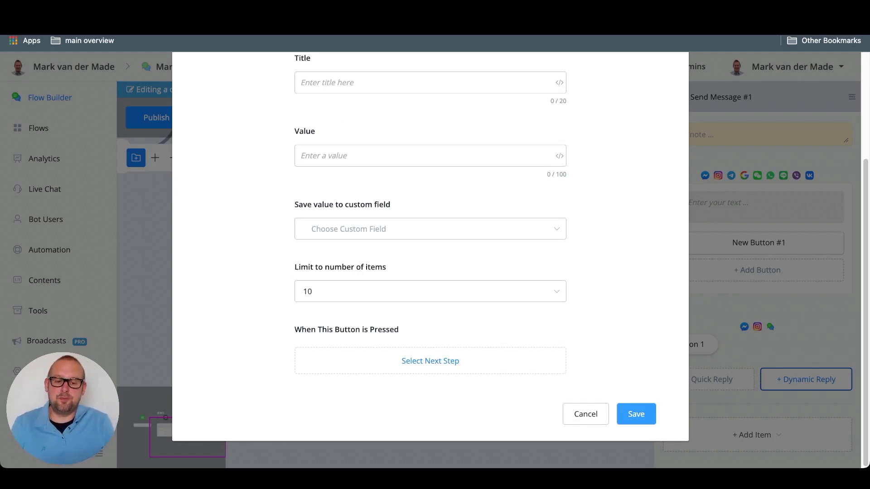
pyautogui.click(636, 414)
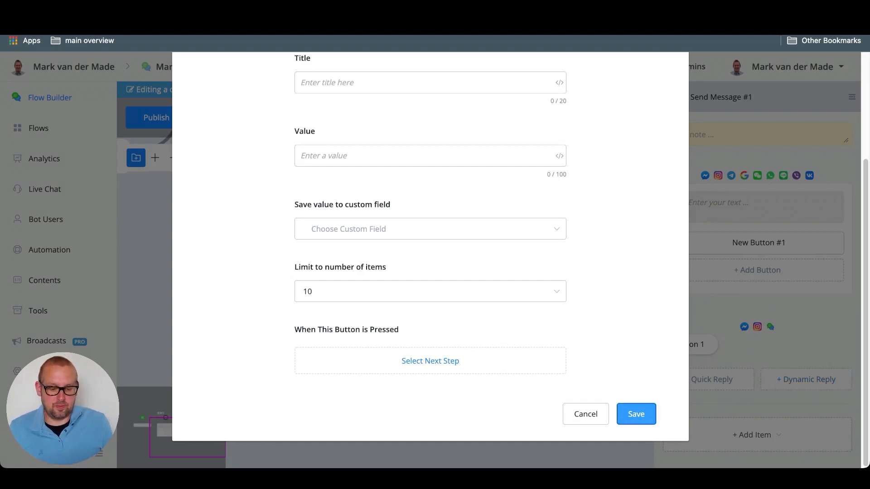
pyautogui.scroll(-2, 390, 271)
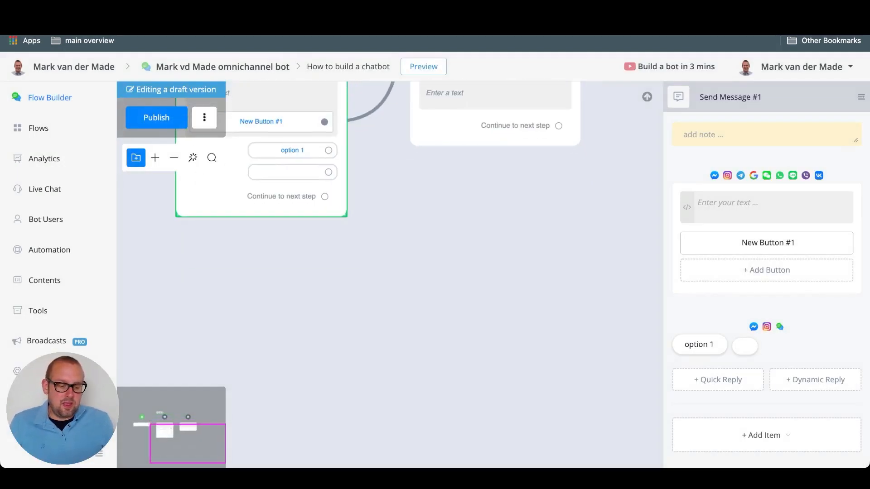
# Step: Add a card to Send Message #1 and browse the upload, URL and GIF sources for its image
pyautogui.click(764, 435)
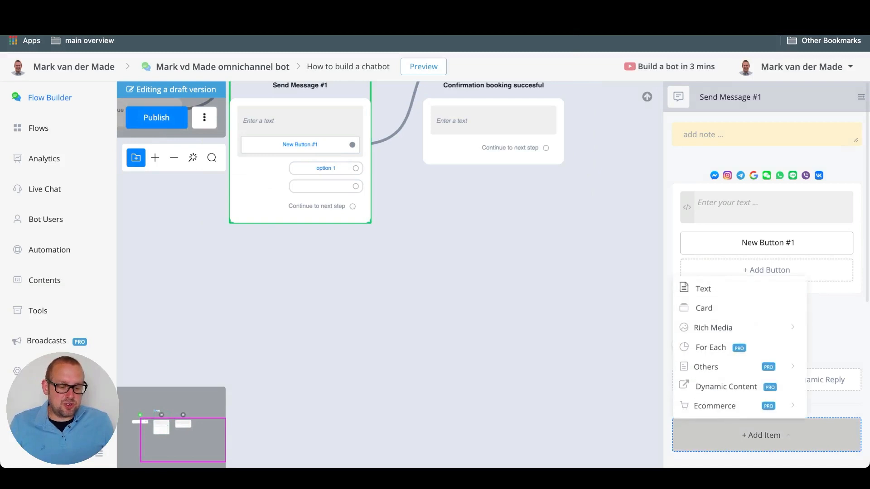
pyautogui.click(703, 308)
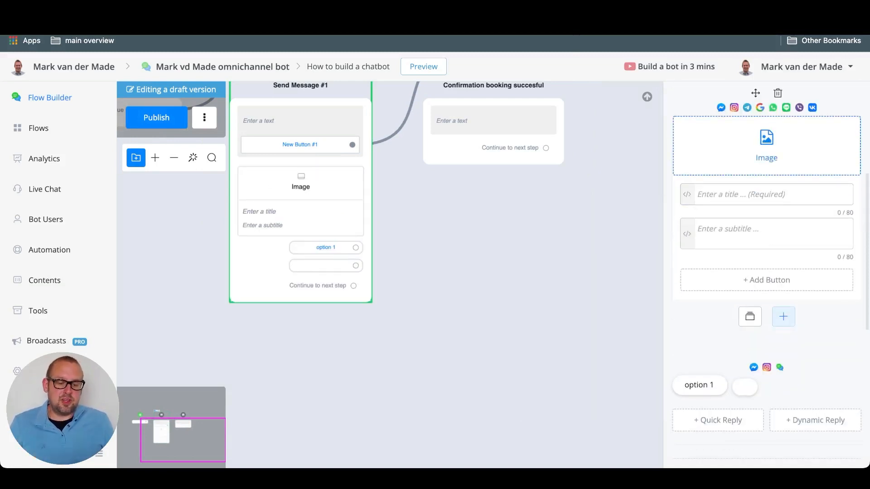
pyautogui.click(766, 145)
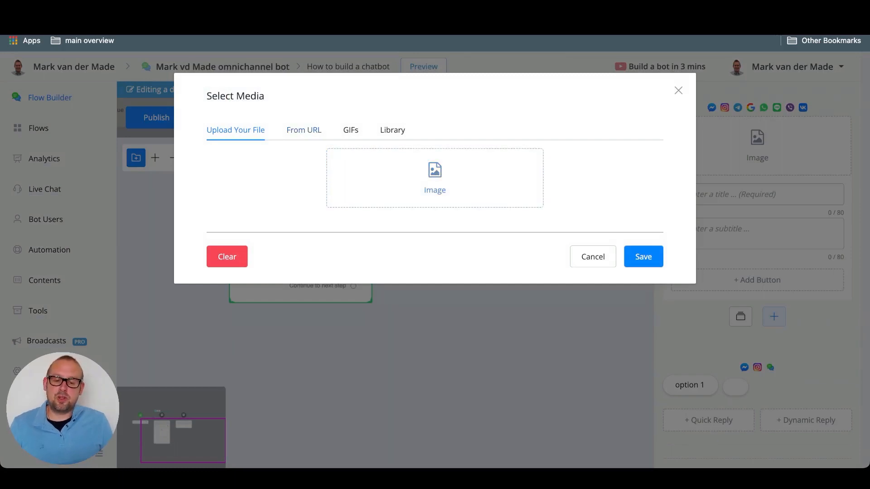
pyautogui.click(303, 130)
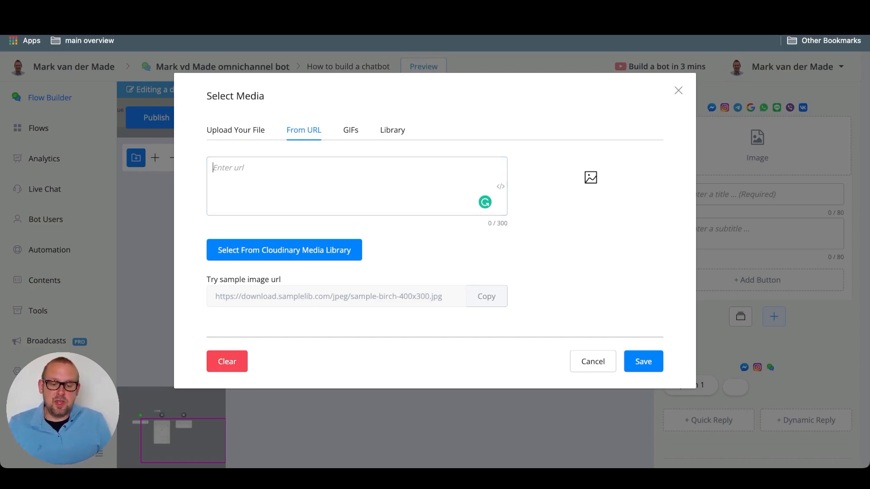
pyautogui.click(350, 130)
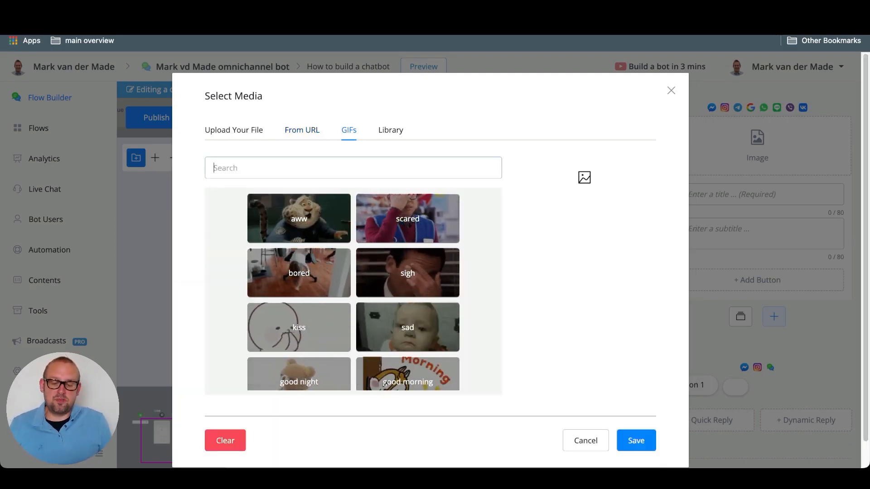
# Step: Pick the SpongeBob armchair GIF from the "bored" category as the card's image and save it
pyautogui.scroll(-1, 407, 320)
pyautogui.scroll(-1, 408, 318)
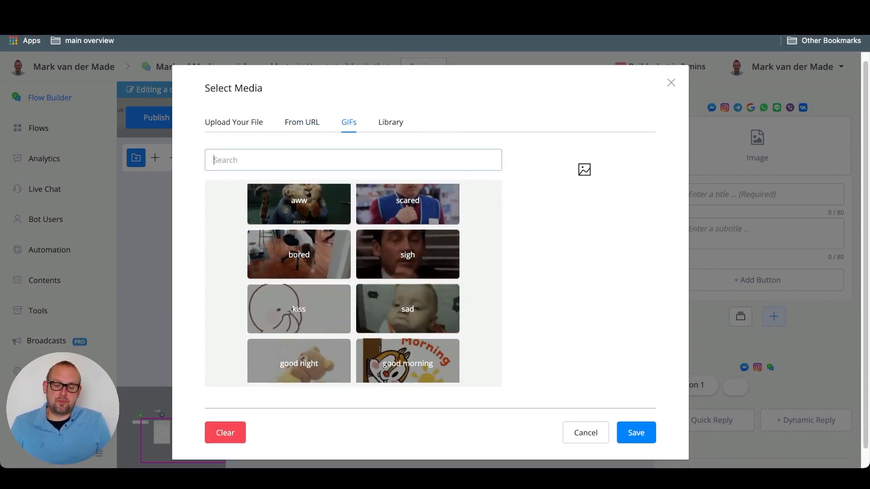
pyautogui.scroll(-2, 431, 258)
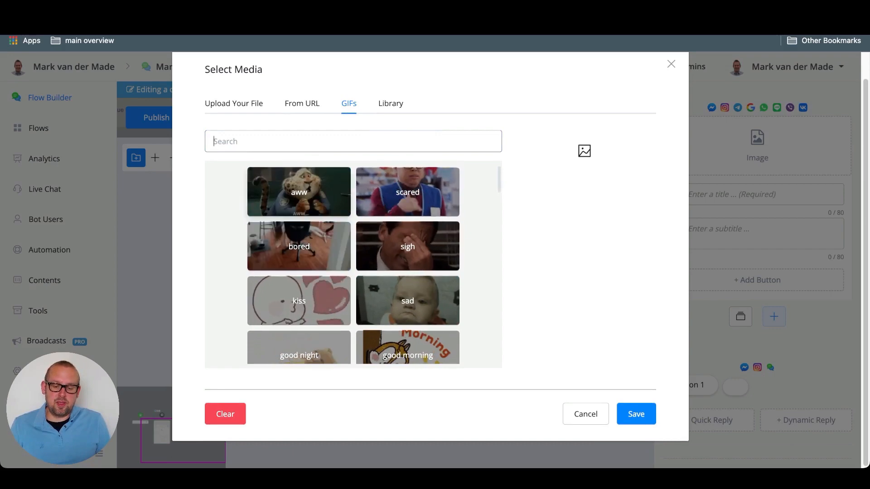
pyautogui.click(299, 247)
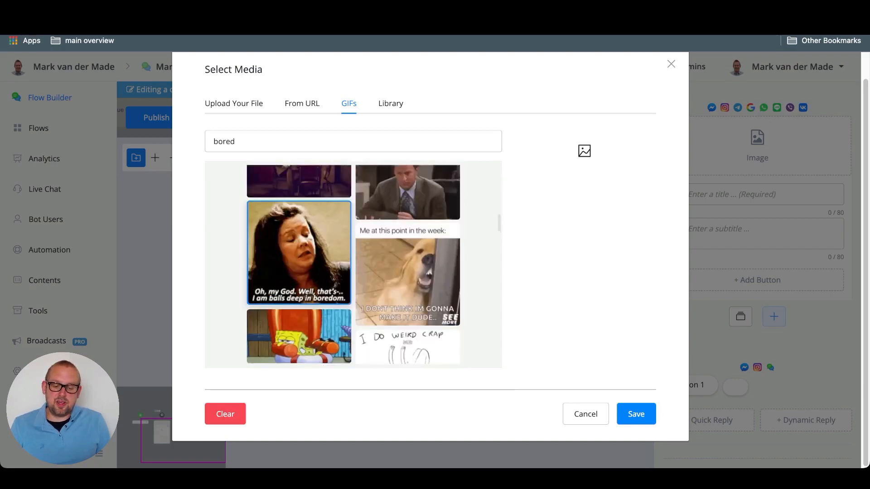
pyautogui.scroll(-12, 354, 265)
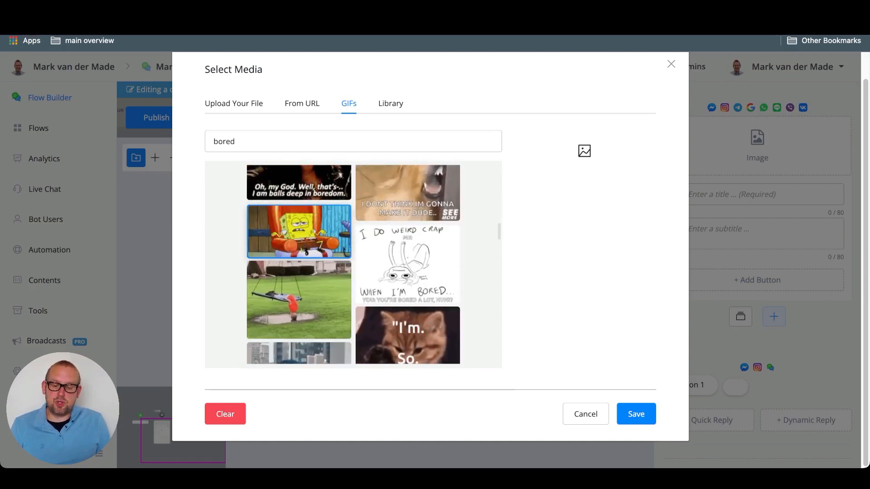
pyautogui.click(408, 265)
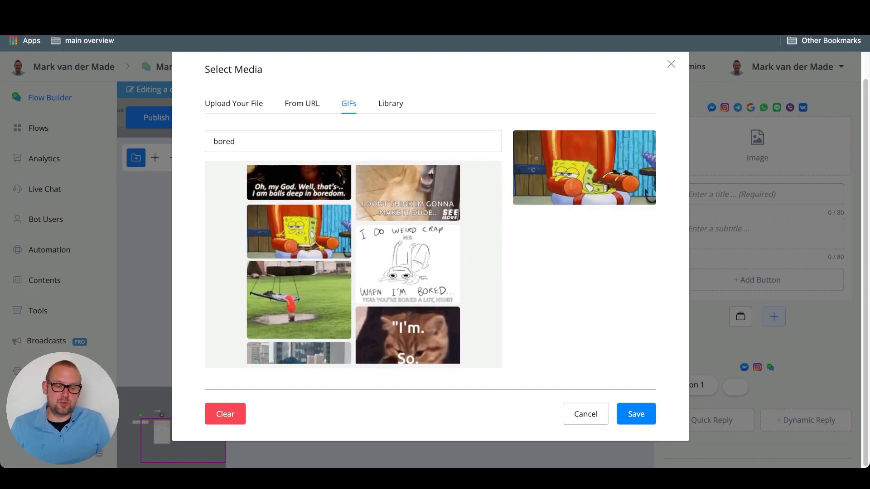
pyautogui.click(636, 413)
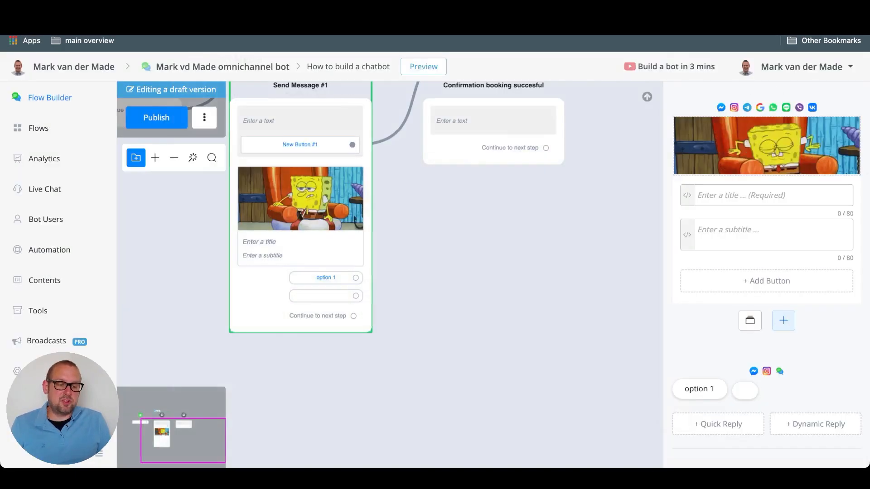
# Step: Enter "title" as the card's title and "description" as its subtitle
pyautogui.scroll(2, 721, 189)
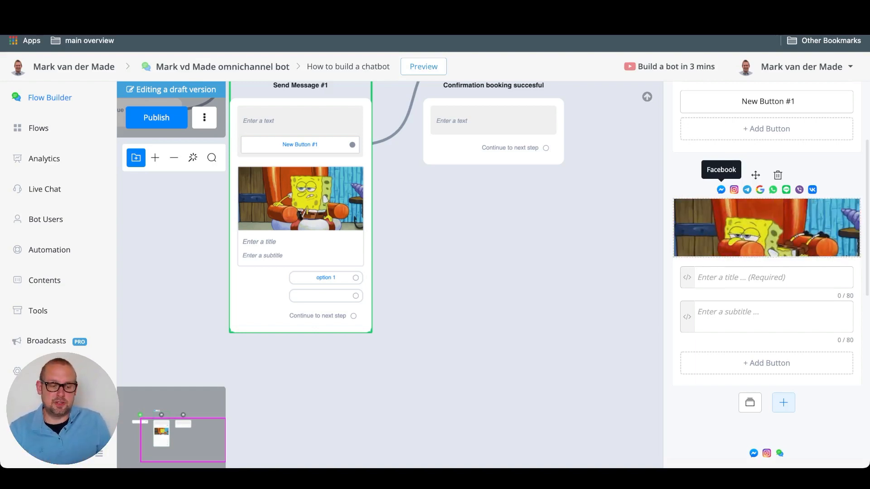
pyautogui.scroll(-2, 766, 272)
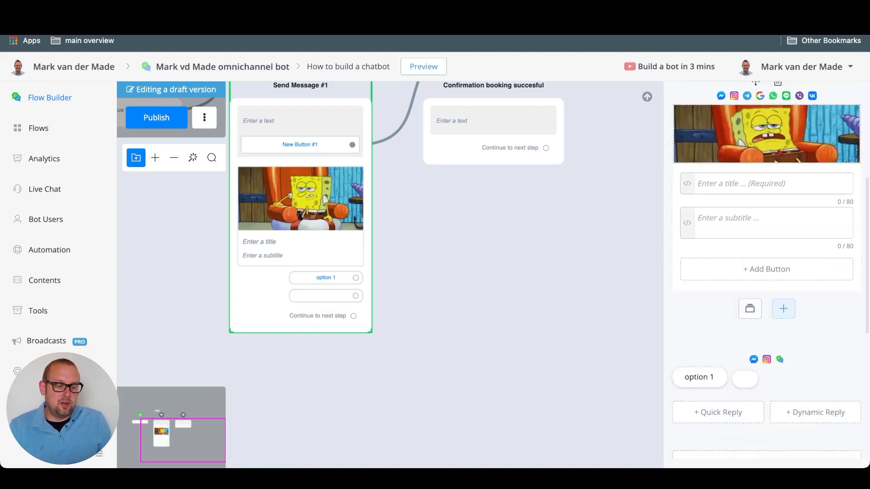
pyautogui.scroll(3, 767, 272)
pyautogui.click(753, 290)
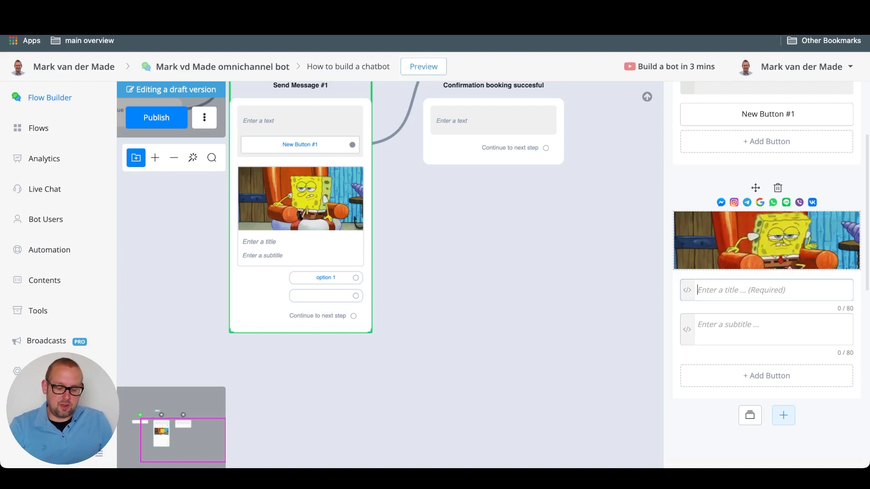
pyautogui.write('title')
pyautogui.press('Tab')
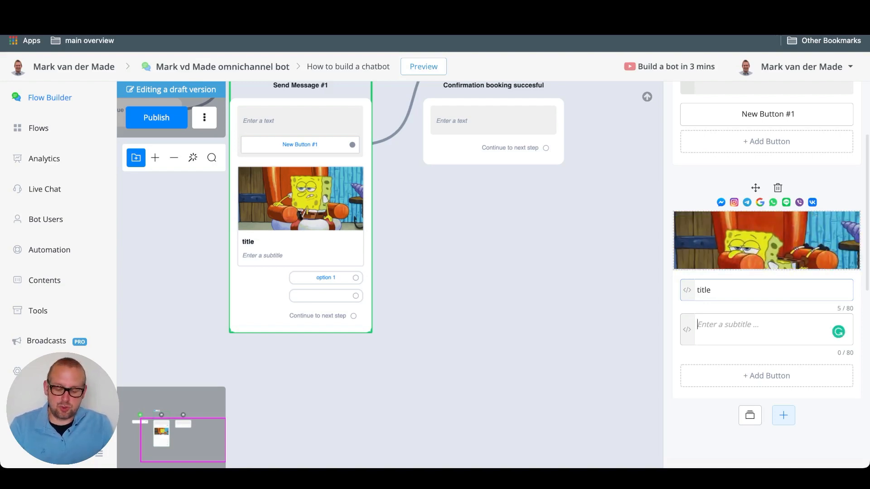
pyautogui.write('description')
# Step: Add a button to the card and save it with the default title New Button #1 and no next step
pyautogui.press('Tab')
pyautogui.press('Return')
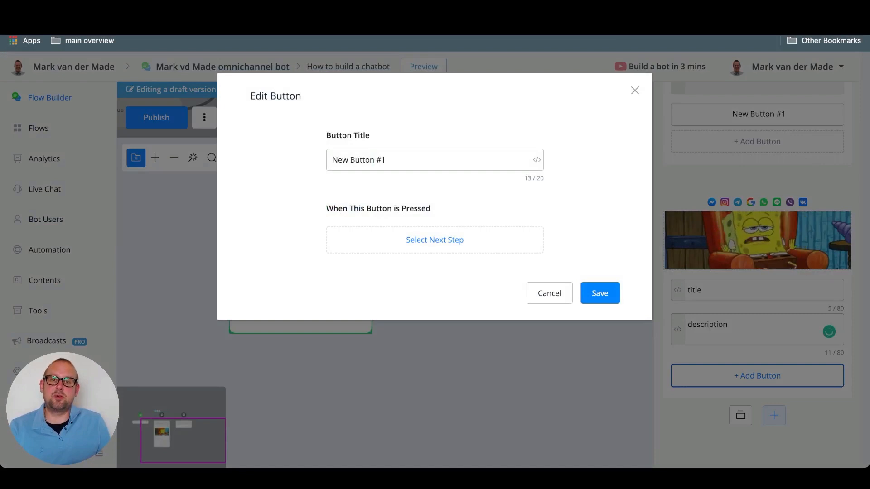
pyautogui.tripleClick(394, 160)
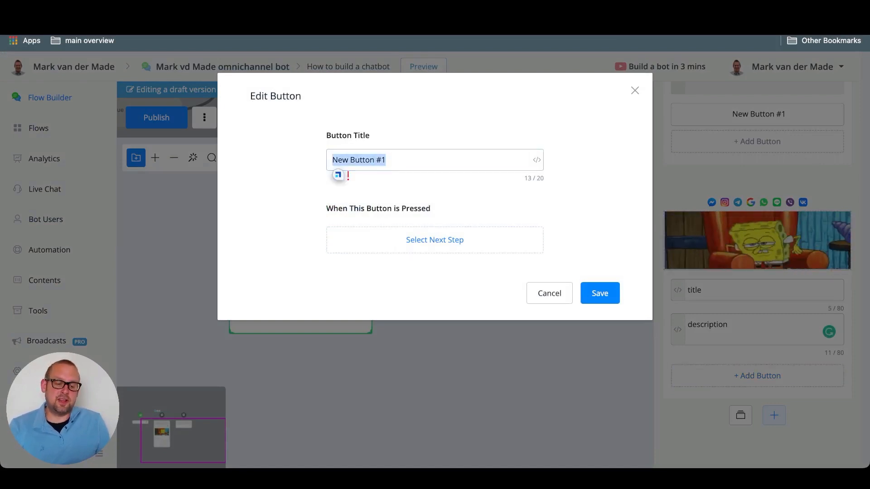
pyautogui.click(600, 293)
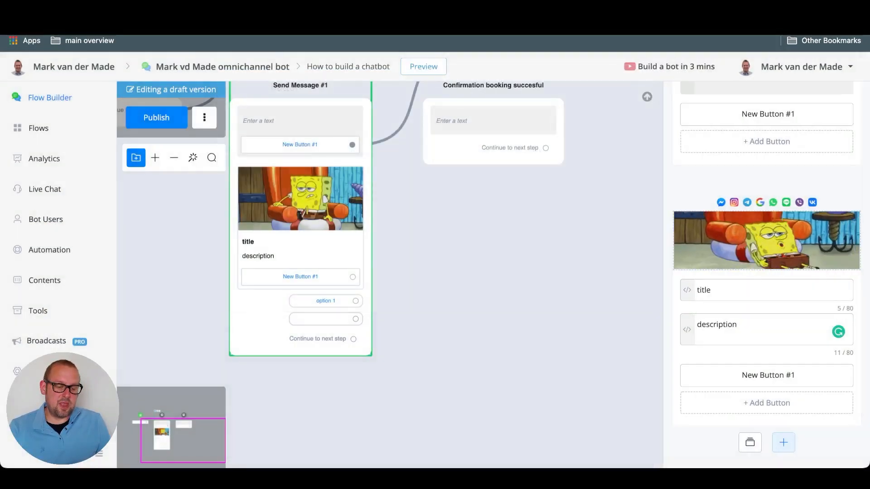
# Step: Try adding a second card beside the GIF card in Send Message #1
pyautogui.scroll(-2, 766, 281)
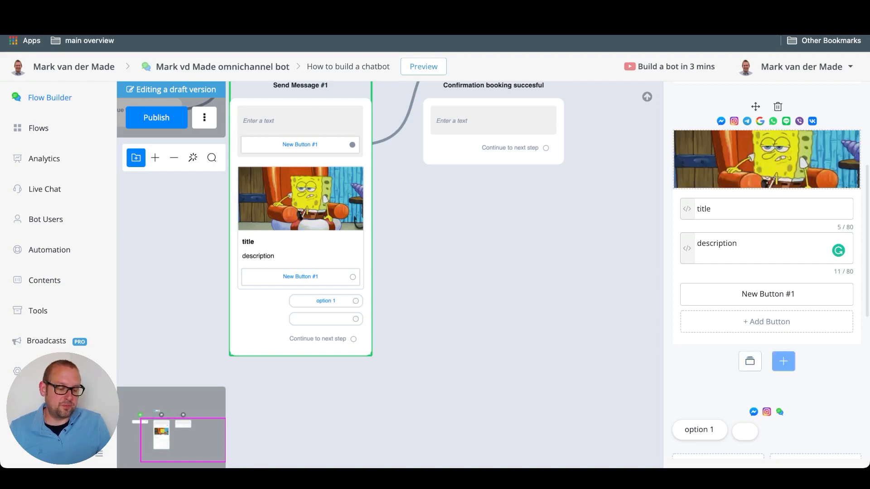
pyautogui.scroll(-1, 766, 281)
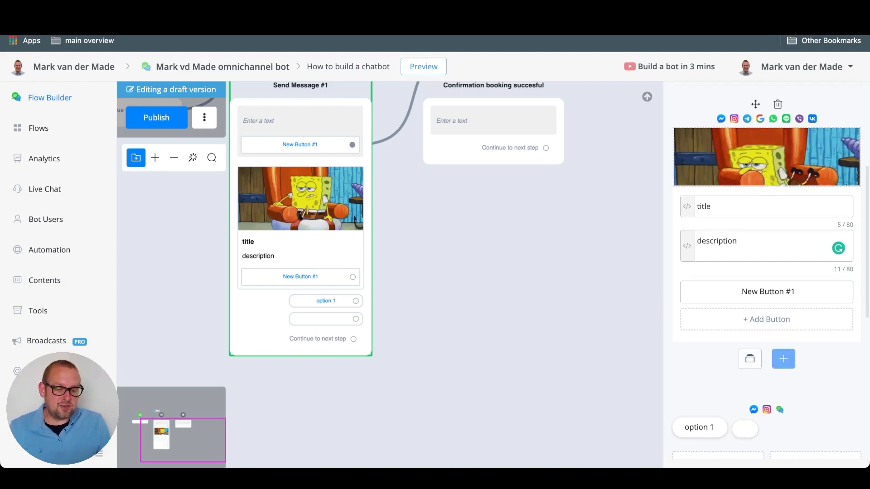
pyautogui.click(784, 359)
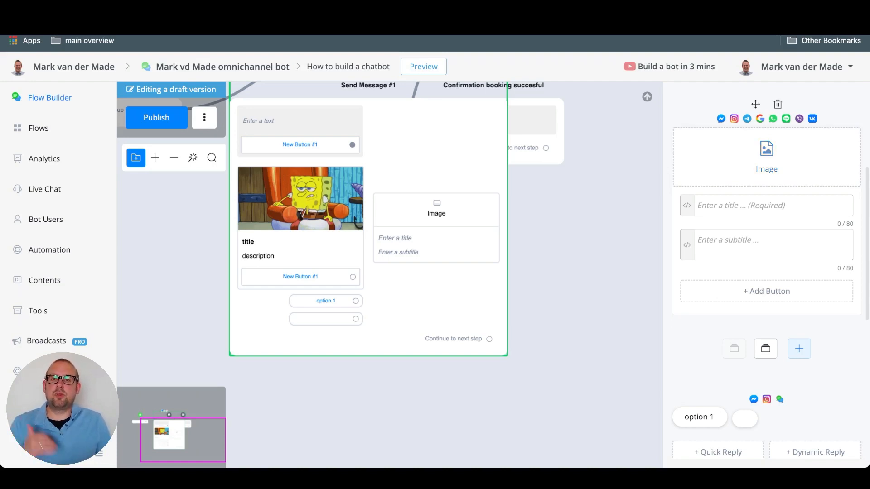
pyautogui.moveTo(734, 349)
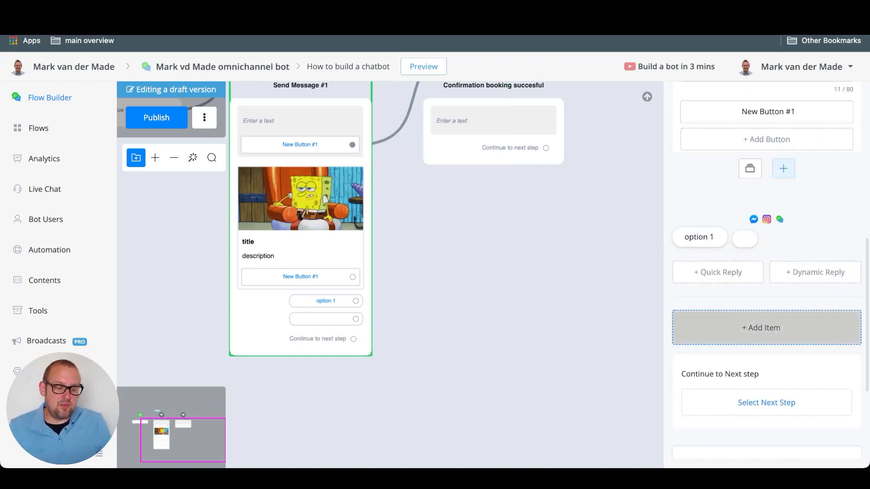
# Step: Review the available item types and add a (Facebook) Customer Feedback item to Send Message #1
pyautogui.click(772, 328)
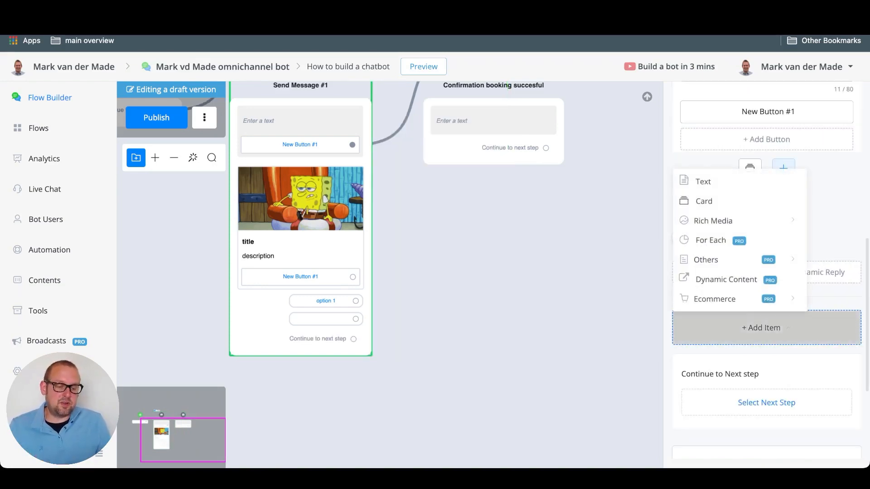
pyautogui.moveTo(725, 221)
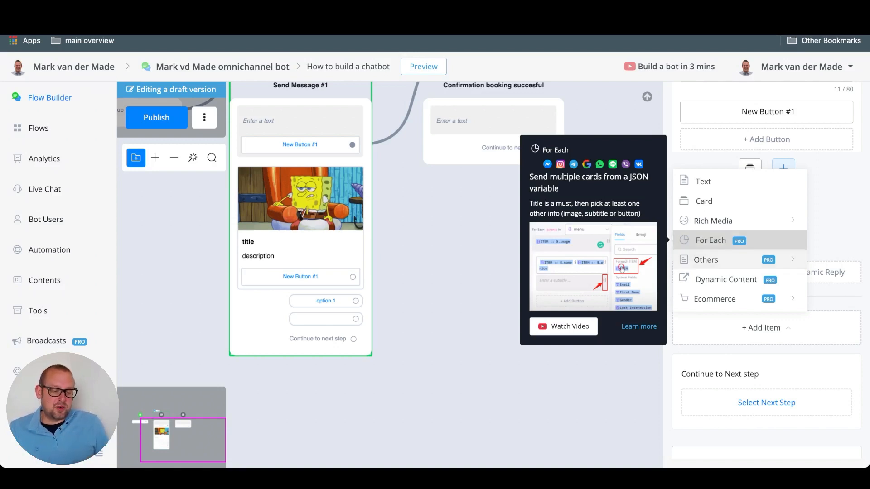
pyautogui.moveTo(724, 259)
pyautogui.moveTo(557, 262)
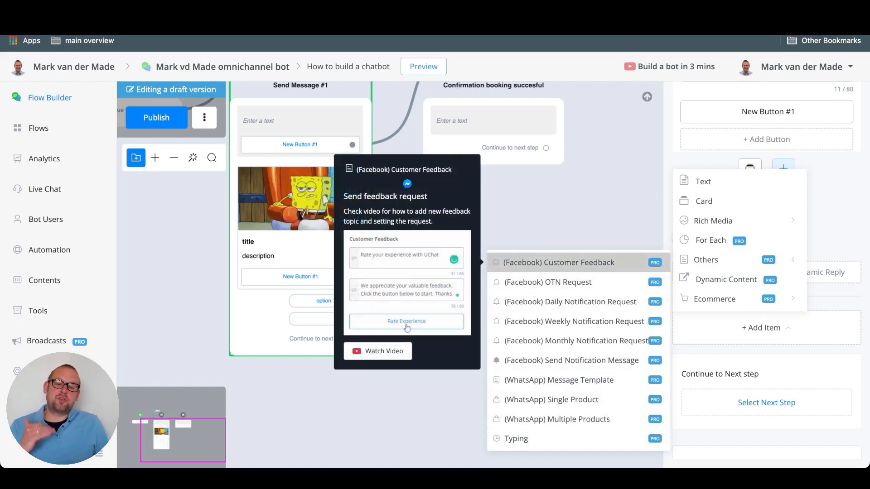
pyautogui.click(557, 262)
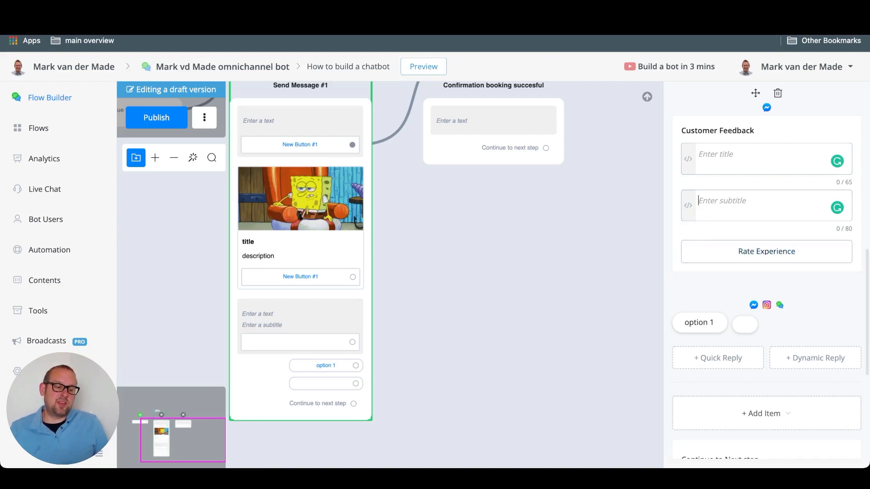
# Step: Try to find a feedback topic for the Rate Experience button by searching "sxs", and close its settings without saving
pyautogui.click(766, 252)
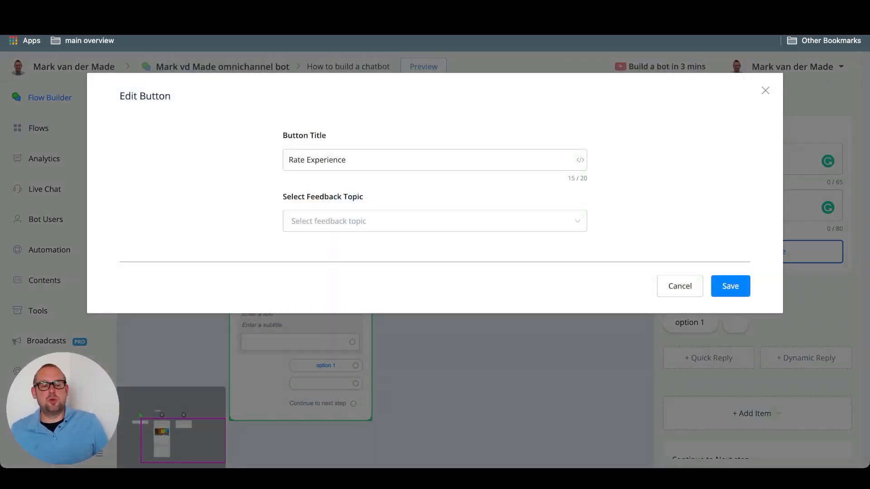
pyautogui.click(435, 222)
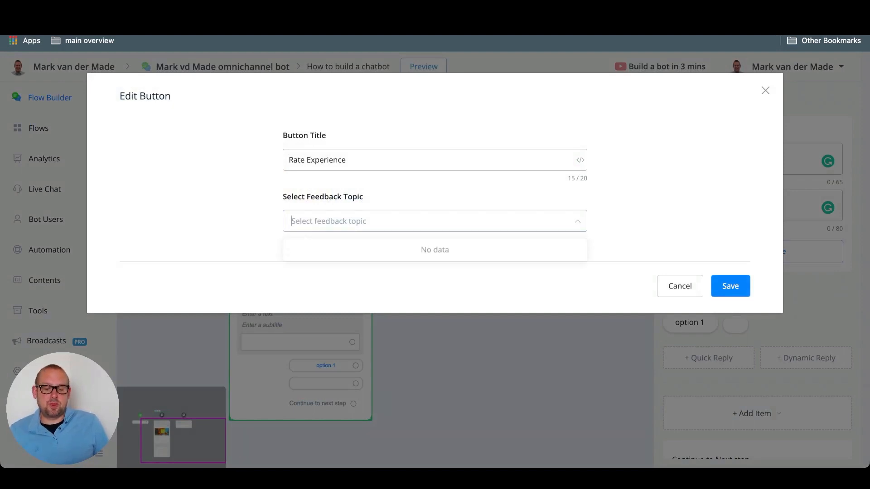
pyautogui.write('sxs')
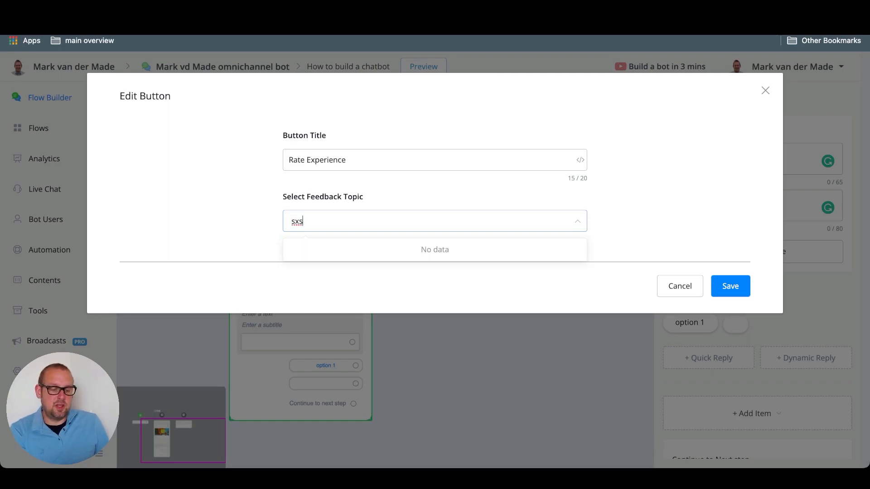
pyautogui.press('BackSpace')
pyautogui.press('BackSpace')
pyautogui.press('BackSpace')
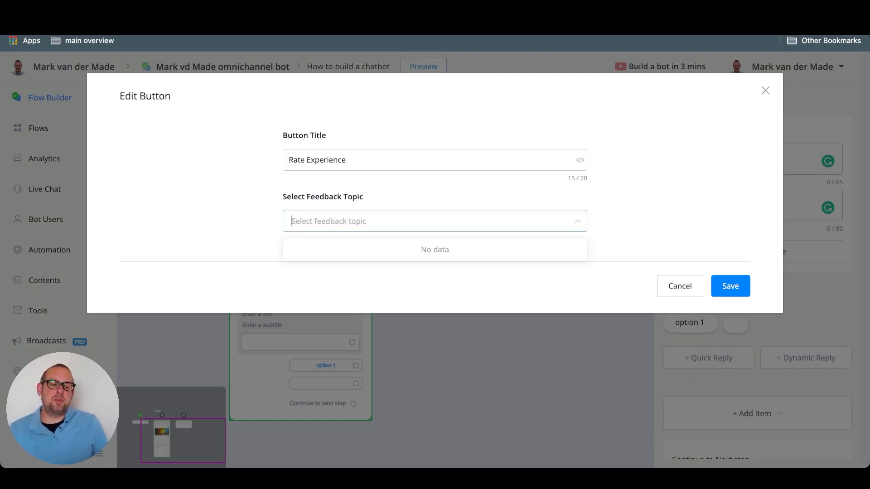
pyautogui.click(765, 90)
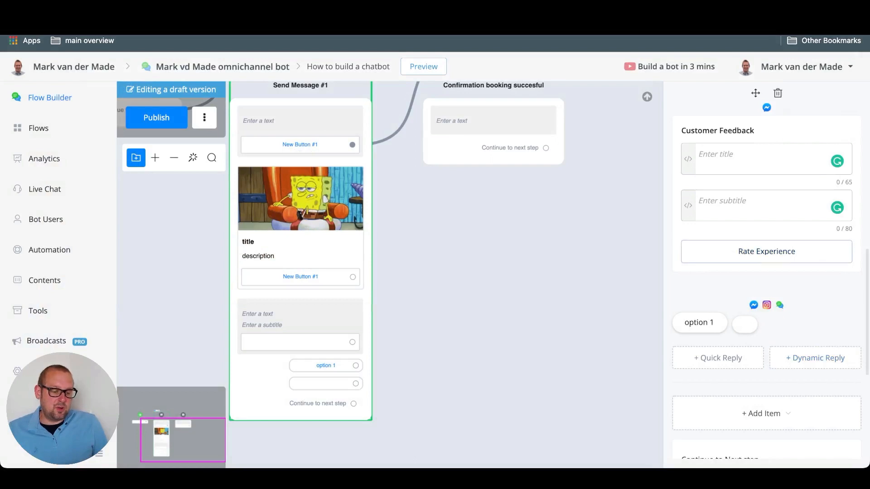
# Step: Add a (Facebook) OTN Request item to Send Message #1
pyautogui.click(765, 413)
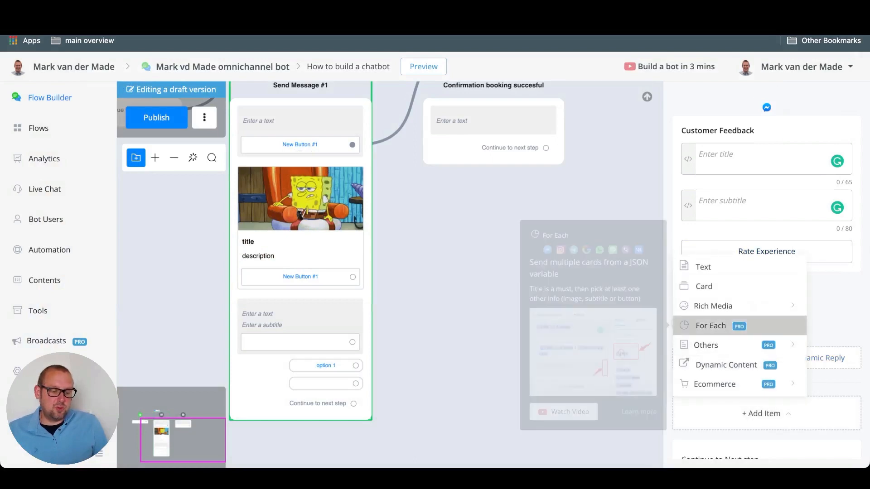
pyautogui.moveTo(705, 345)
pyautogui.moveTo(548, 296)
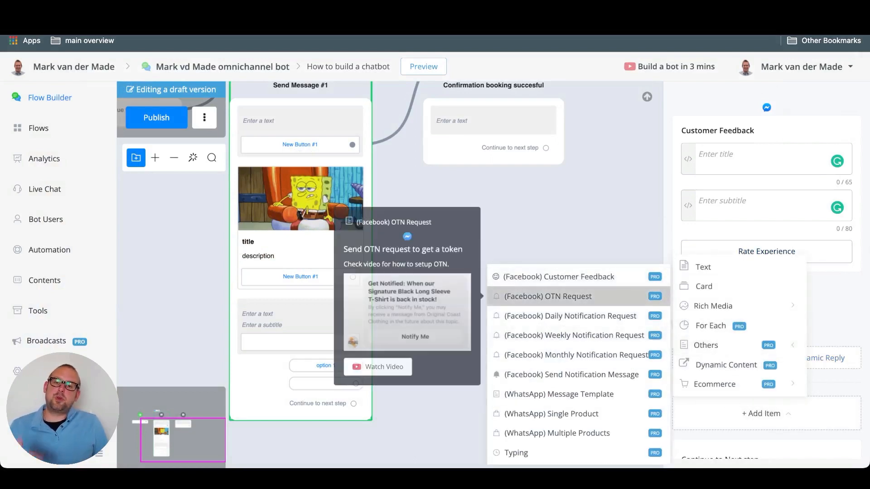
pyautogui.click(548, 296)
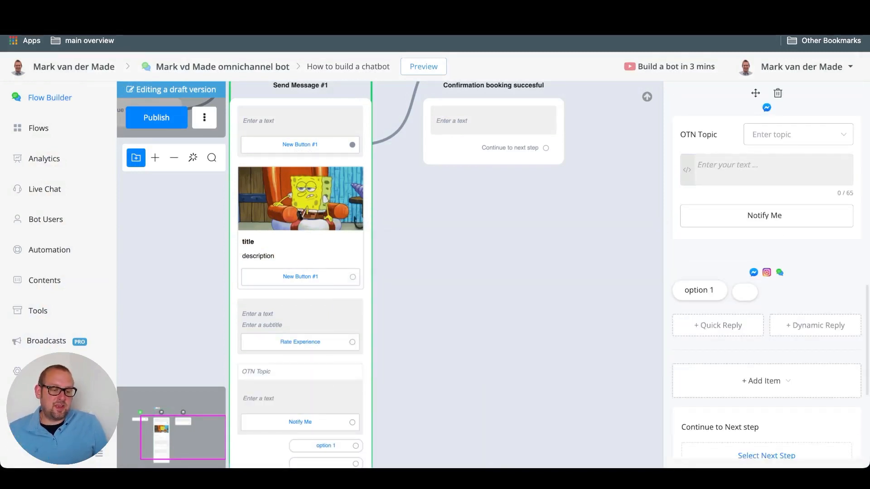
# Step: Create the OTN topic "demo" for the OTN request and enter "erwrewr" as its text
pyautogui.click(797, 134)
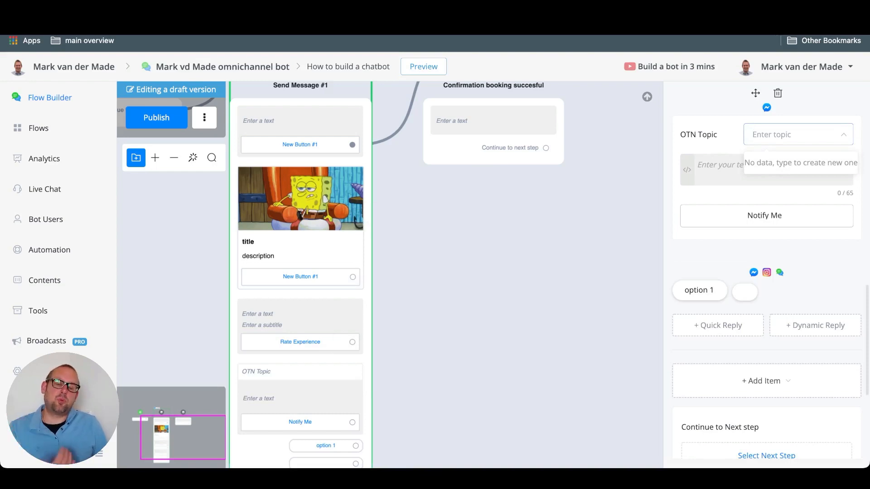
pyautogui.write('as')
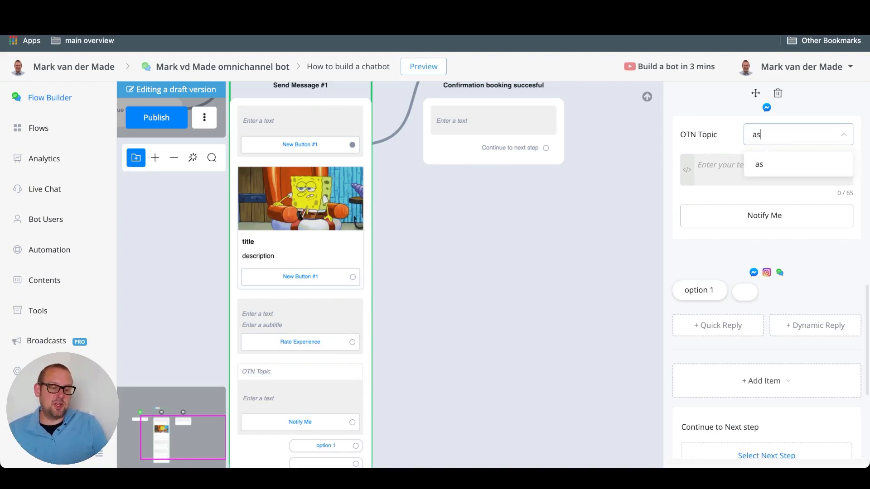
pyautogui.press('BackSpace')
pyautogui.press('BackSpace')
pyautogui.write('demo')
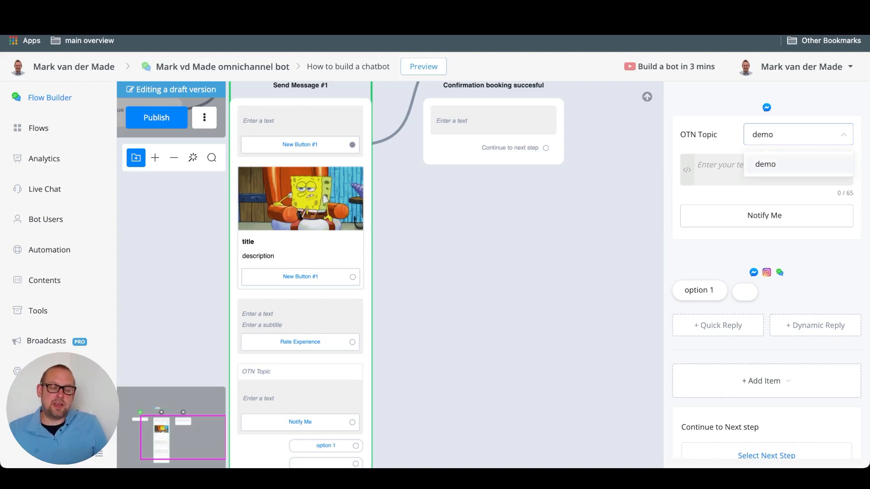
pyautogui.press('Return')
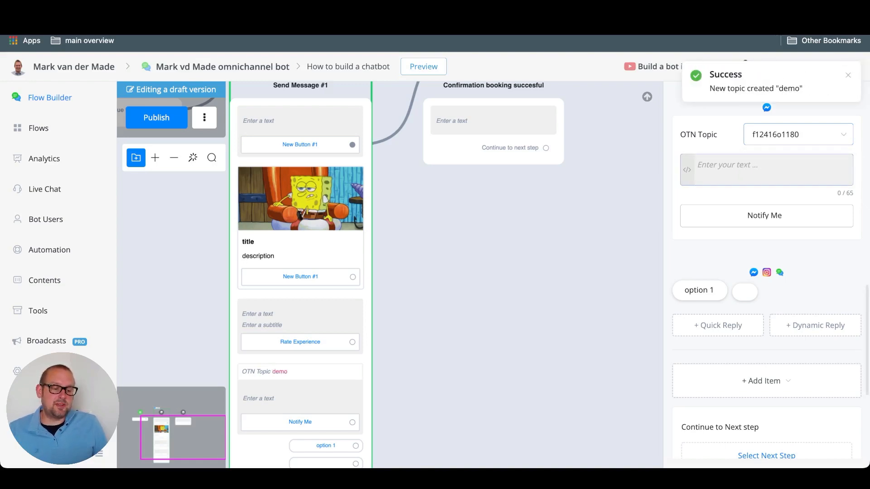
pyautogui.click(743, 170)
pyautogui.write('erwrewr')
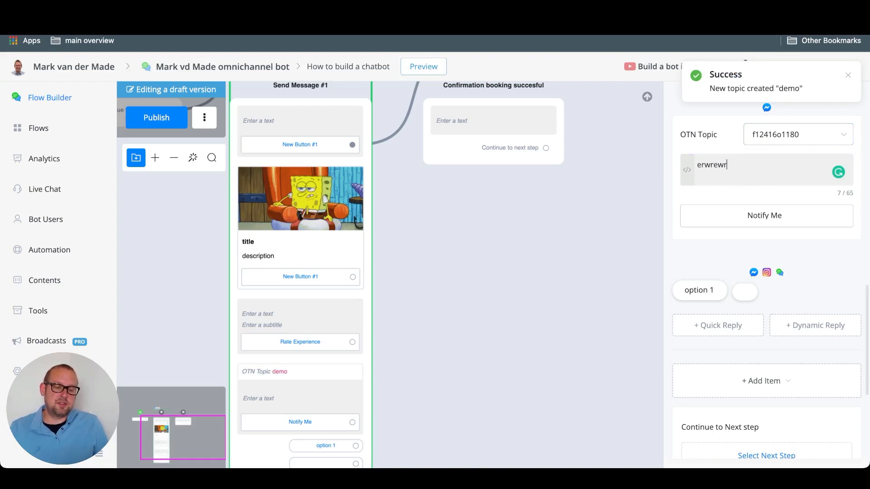
pyautogui.click(535, 272)
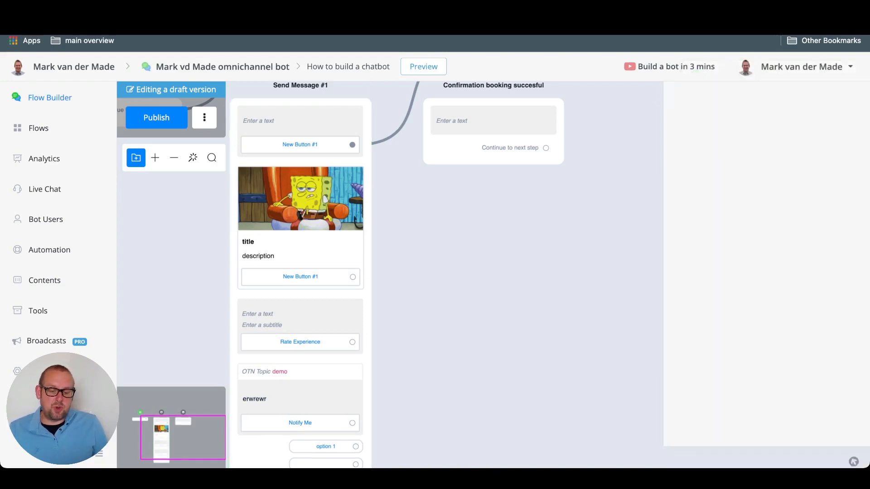
# Step: Try connecting the Notify Me button to a new step, and cancel the step selection
pyautogui.scroll(-3, 535, 272)
pyautogui.moveTo(365, 359); pyautogui.dragTo(467, 228)
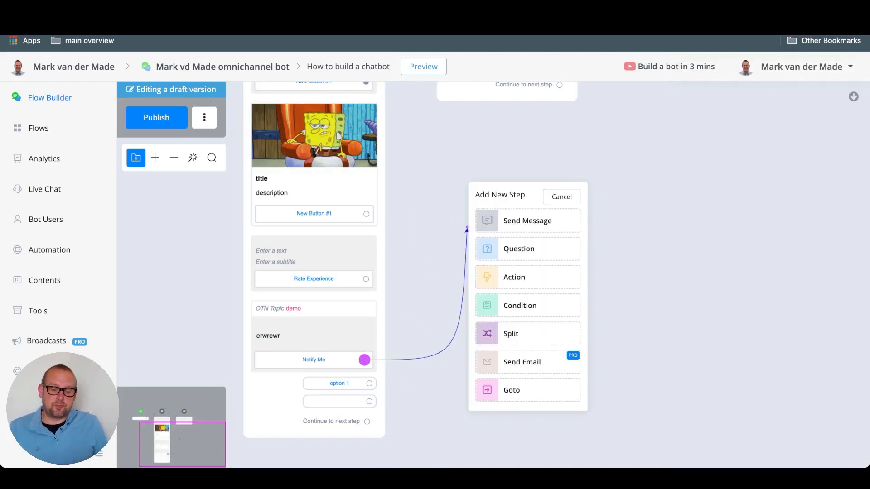
pyautogui.click(561, 196)
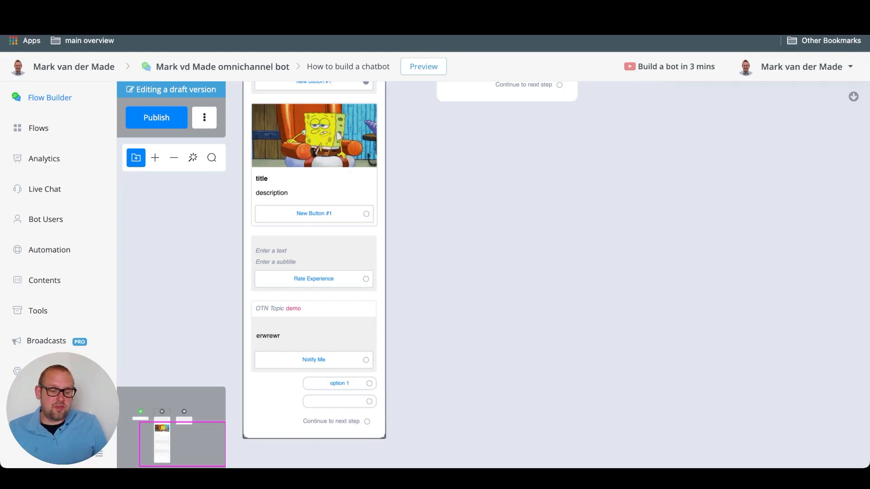
# Step: Add a (Facebook) Daily Notification Request item to Send Message #1
pyautogui.click(317, 254)
pyautogui.scroll(-6, 766, 268)
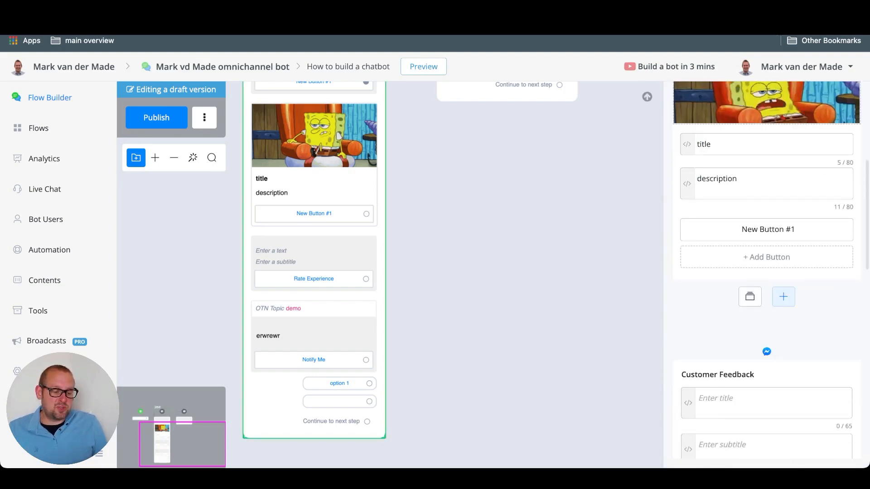
pyautogui.scroll(-10, 767, 335)
pyautogui.click(766, 349)
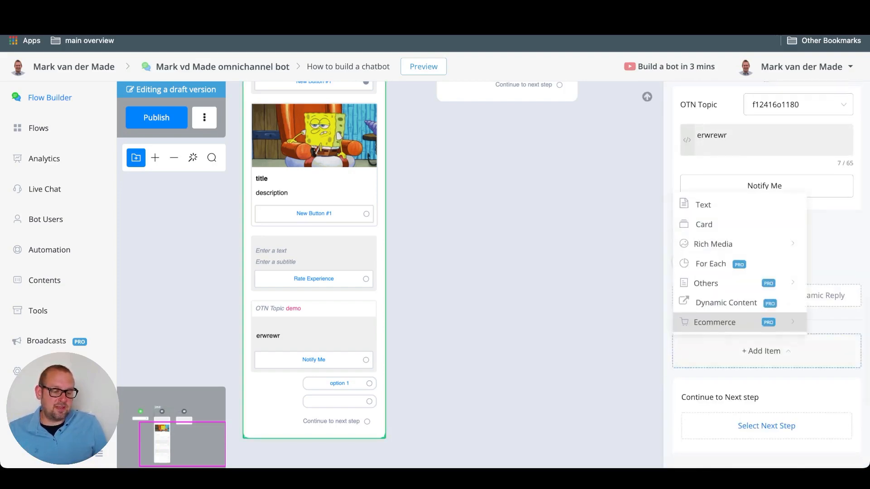
pyautogui.click(725, 283)
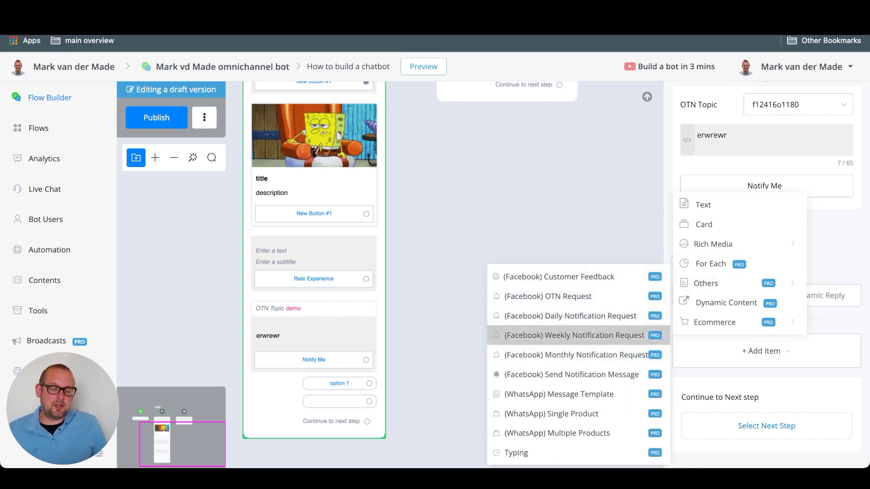
pyautogui.click(570, 317)
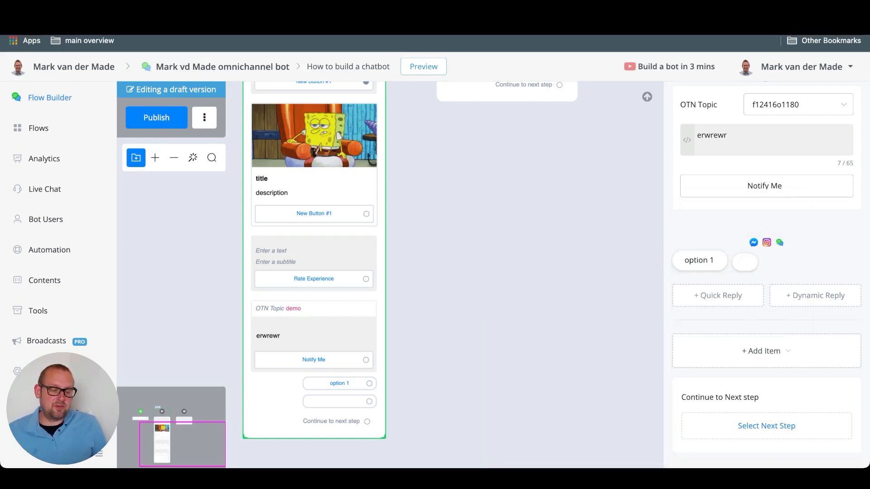
# Step: Try entering "sdasd" as the daily notification topic and selecting a next step for the Get daily messages button, without adding one
pyautogui.click(766, 158)
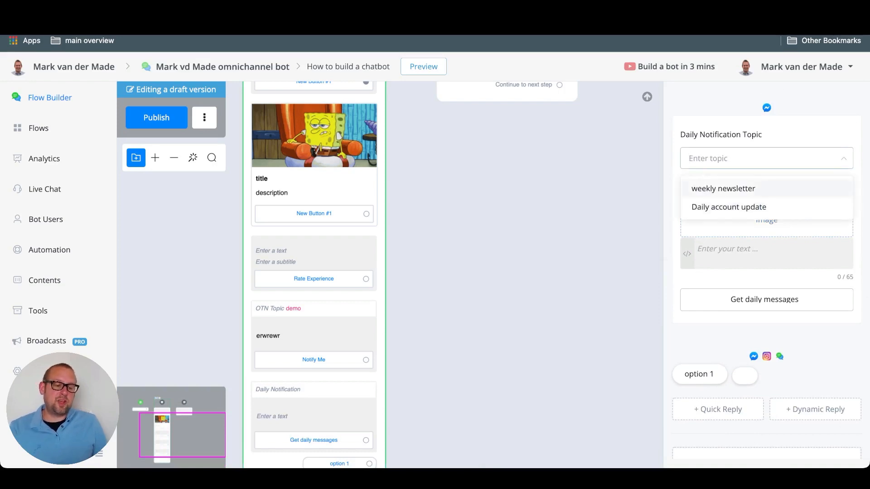
pyautogui.write('sdasd')
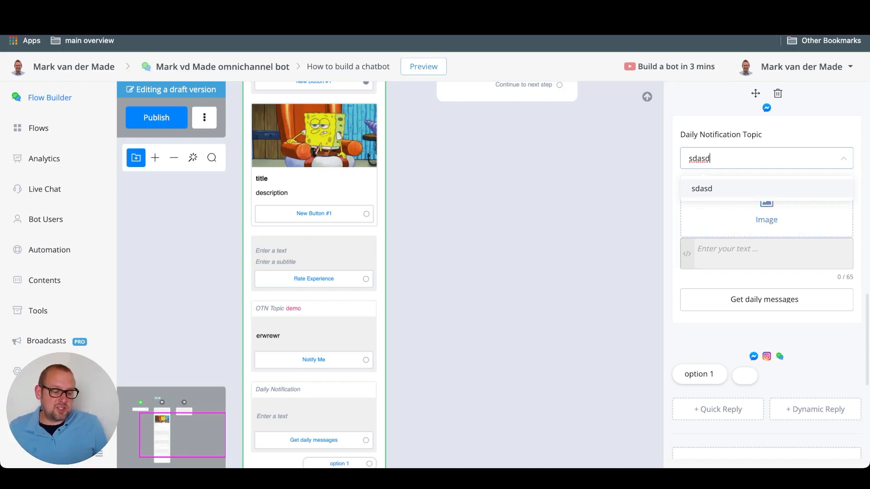
pyautogui.click(764, 299)
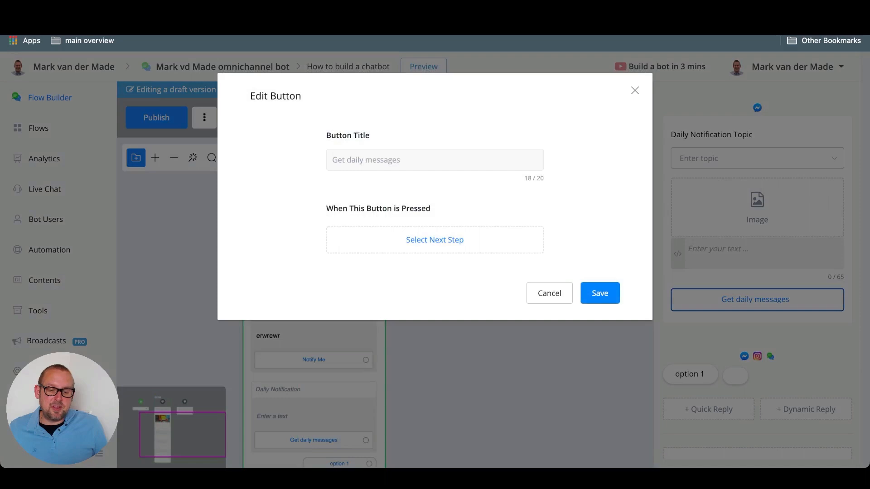
pyautogui.click(435, 240)
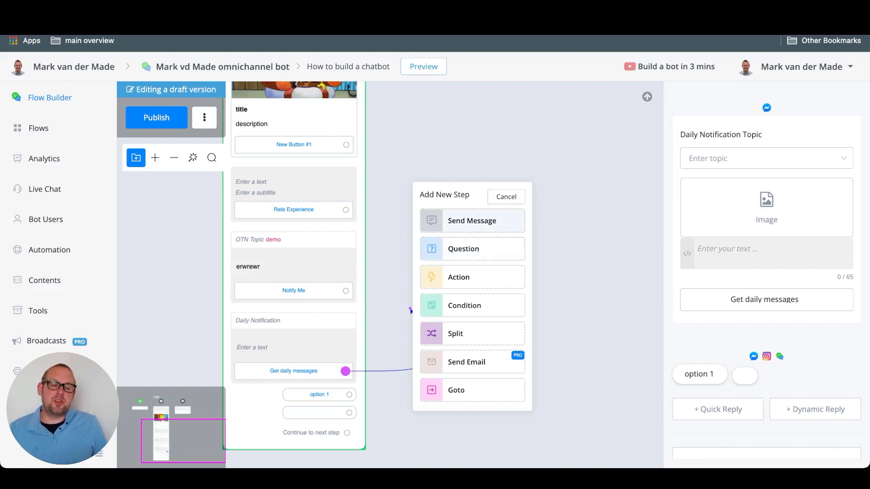
pyautogui.click(410, 311)
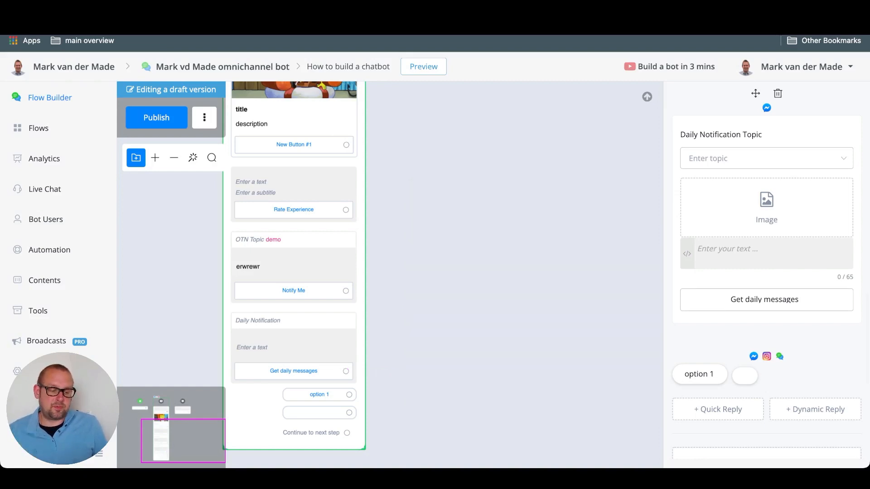
# Step: Add a Typing item to Send Message #1 and set its duration to 10 seconds
pyautogui.click(766, 161)
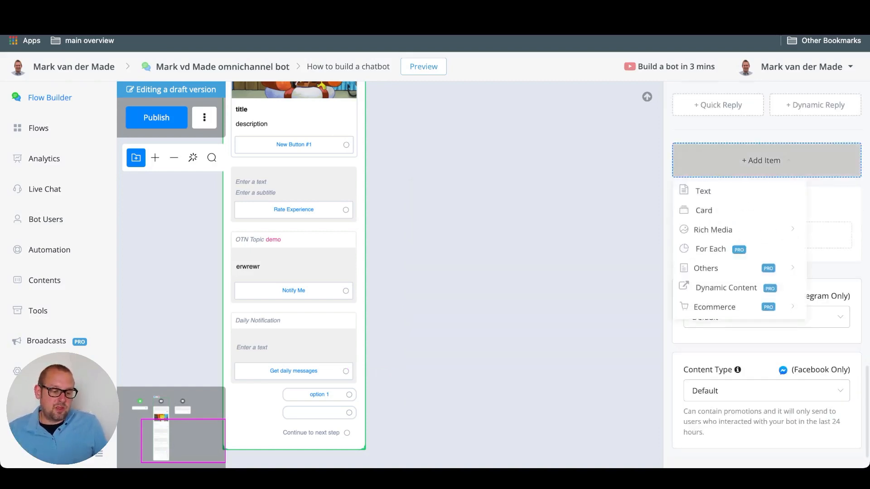
pyautogui.moveTo(720, 270)
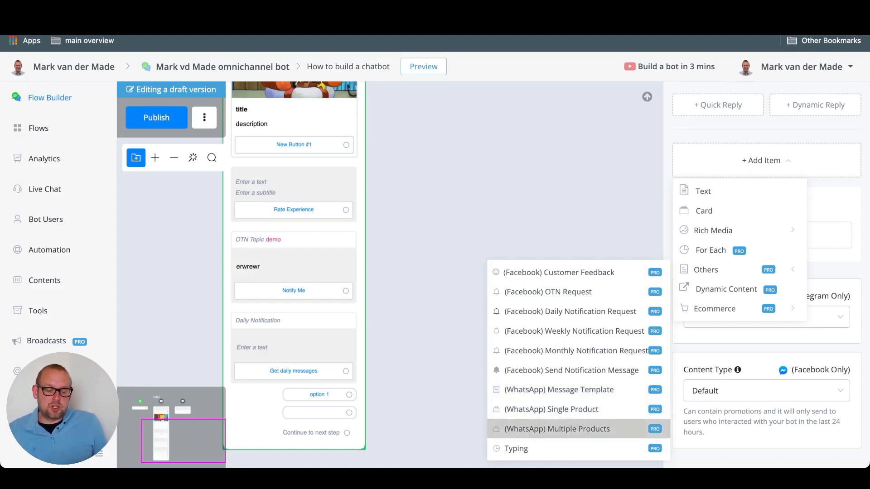
pyautogui.moveTo(544, 448)
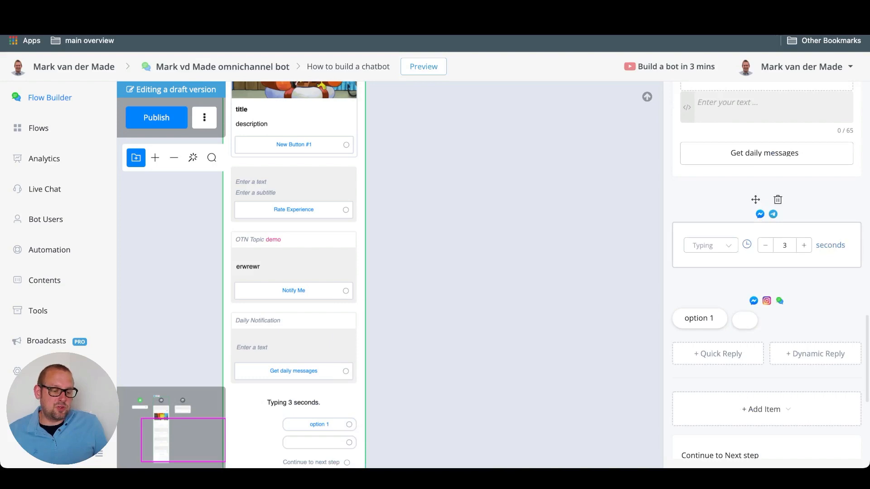
pyautogui.click(804, 246)
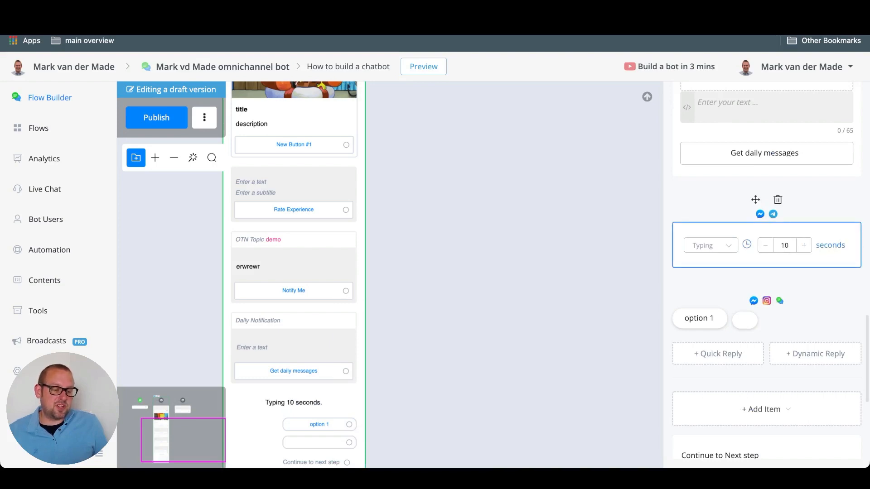
pyautogui.click(765, 245)
pyautogui.click(804, 245)
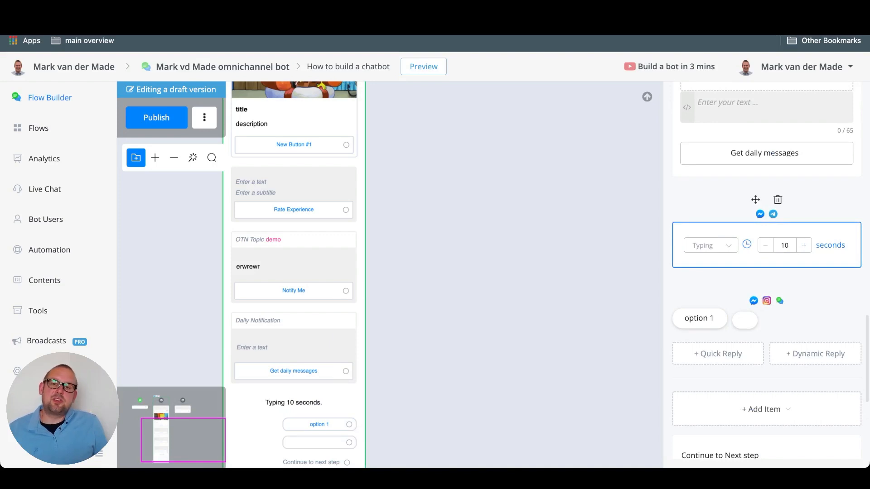
# Step: Switch the 10-second delay item from Typing to Waiting and close the step's editor
pyautogui.click(710, 246)
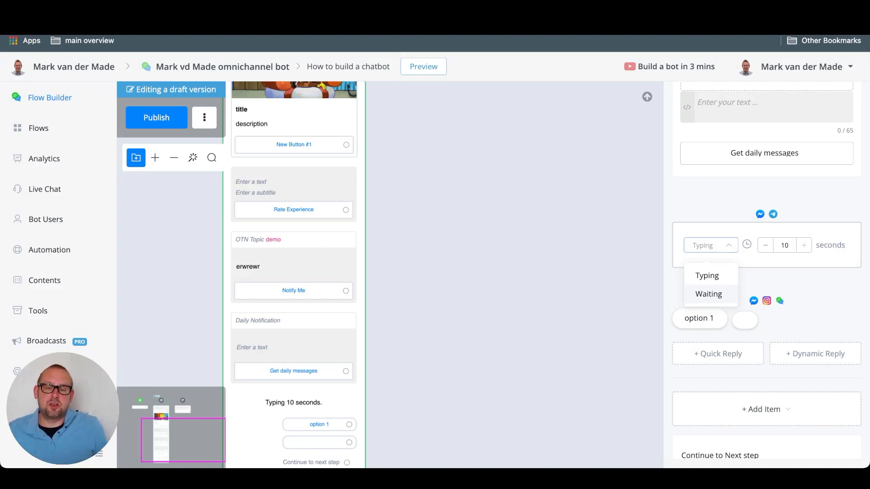
pyautogui.click(708, 294)
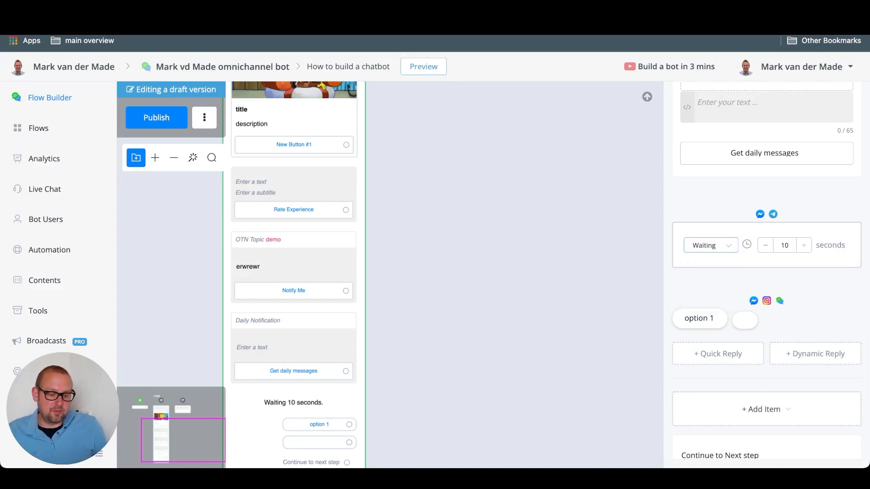
pyautogui.click(534, 254)
pyautogui.scroll(-3, 276, 375)
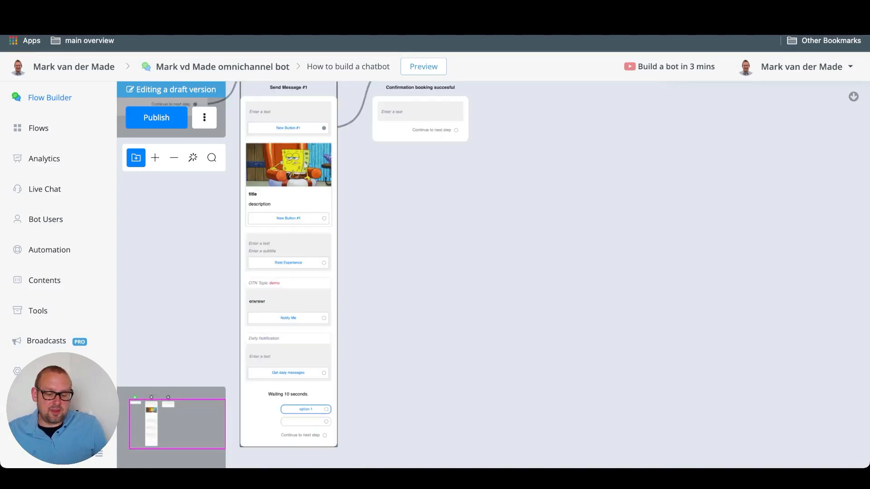
# Step: Review the Dynamic Content item type and add an Ecommerce Product item to Send Message #1
pyautogui.click(305, 410)
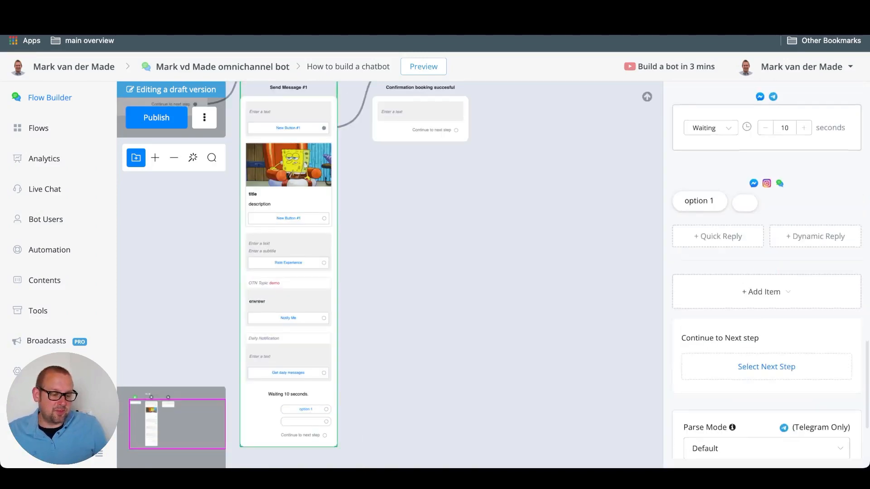
pyautogui.click(766, 161)
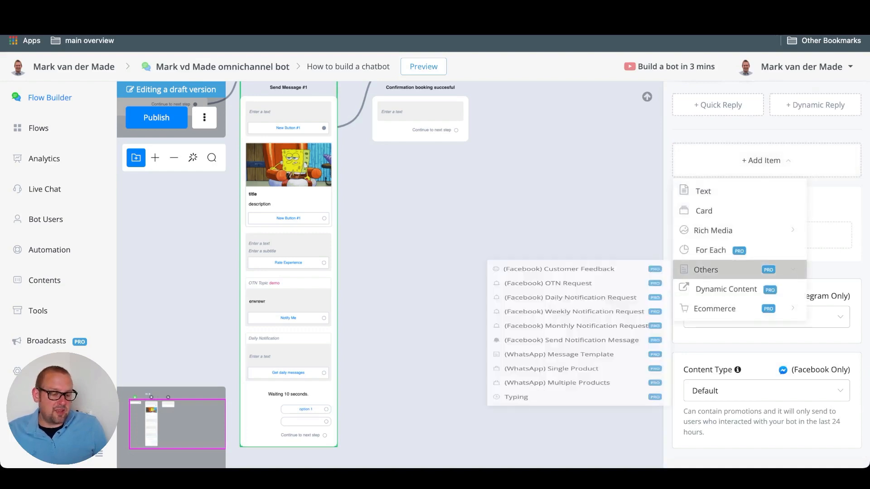
pyautogui.moveTo(740, 289)
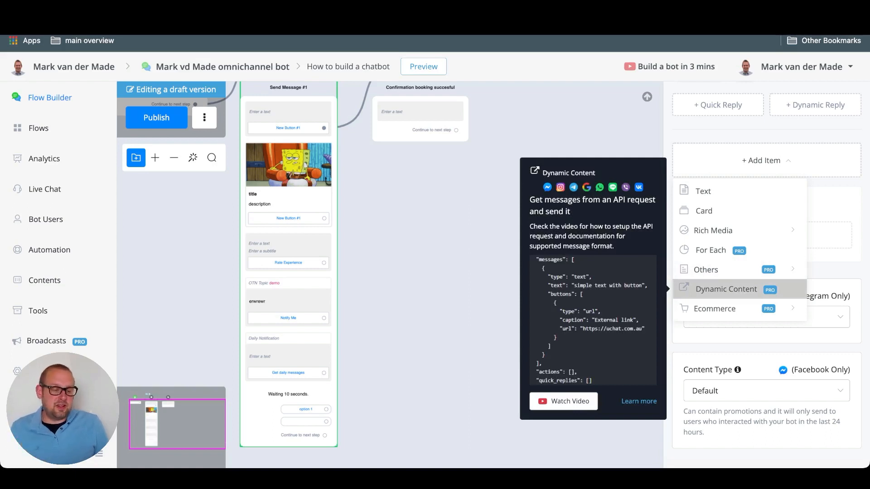
pyautogui.moveTo(725, 309)
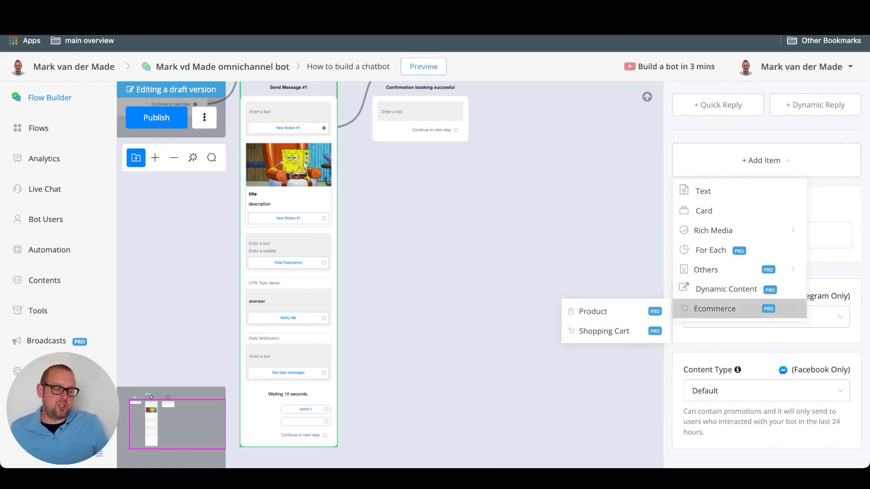
pyautogui.click(611, 312)
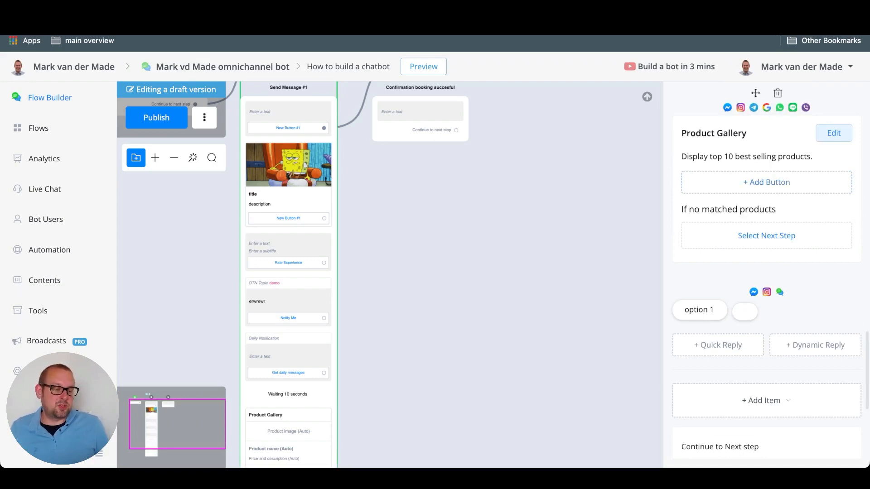
# Step: Review the Product Gallery's limit, sort order, image ratio and conditional filter options, and delete the gallery from Send Message #1
pyautogui.click(834, 133)
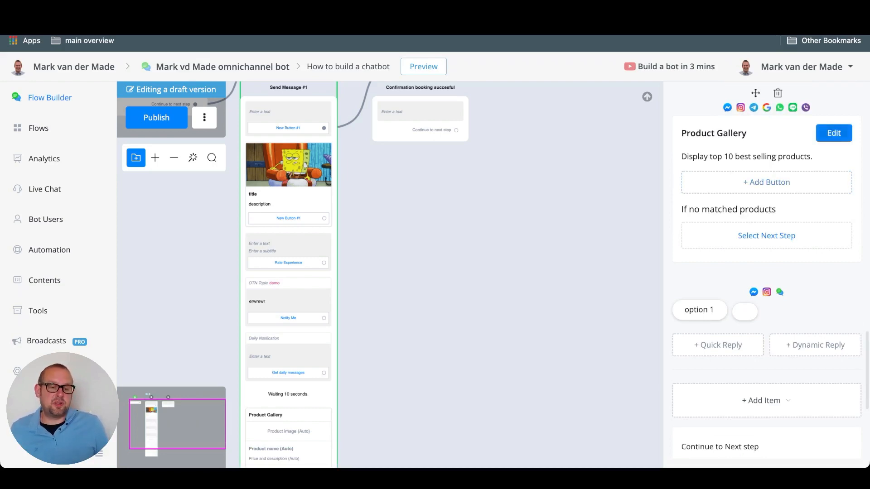
pyautogui.click(251, 147)
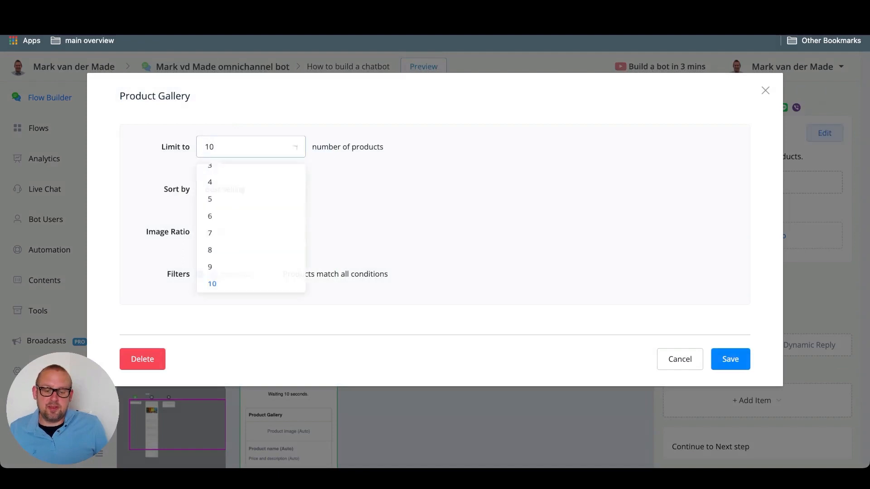
pyautogui.scroll(1, 251, 206)
pyautogui.scroll(1, 251, 206)
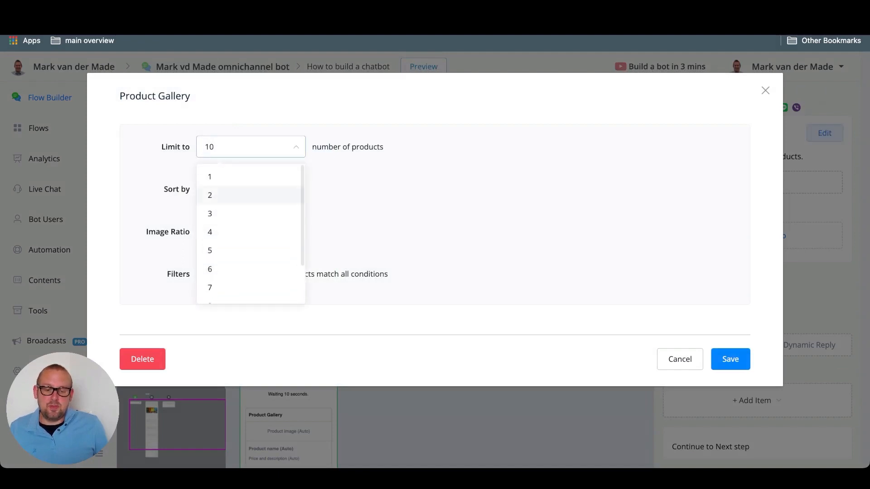
pyautogui.click(344, 212)
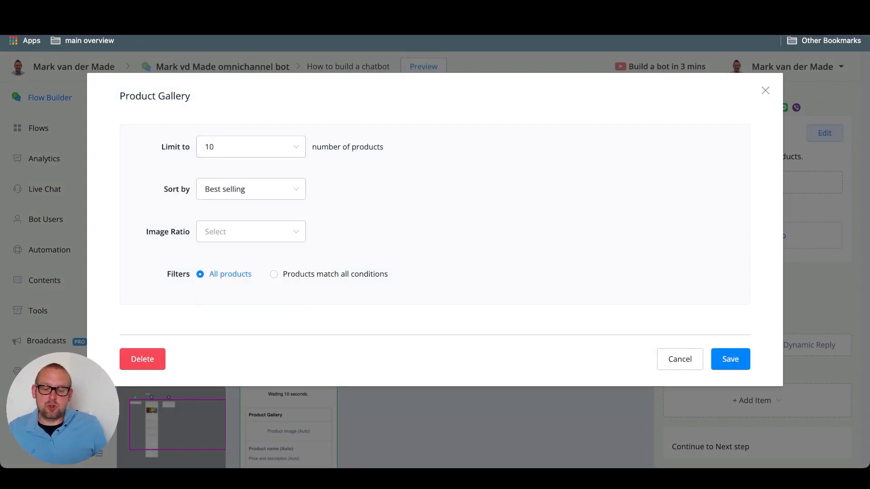
pyautogui.click(251, 189)
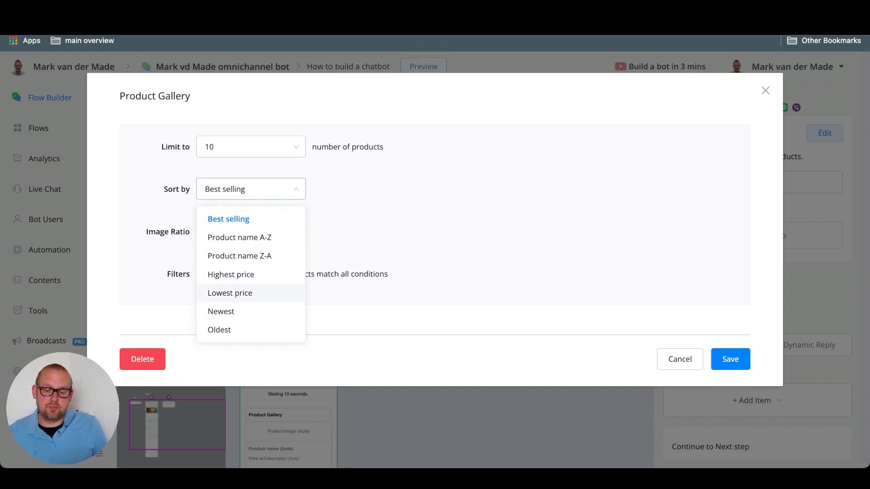
pyautogui.press('Escape')
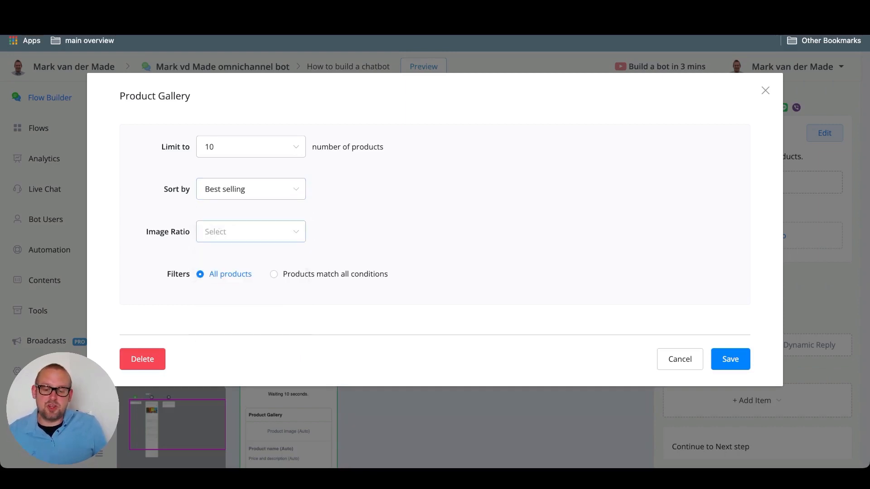
pyautogui.click(245, 232)
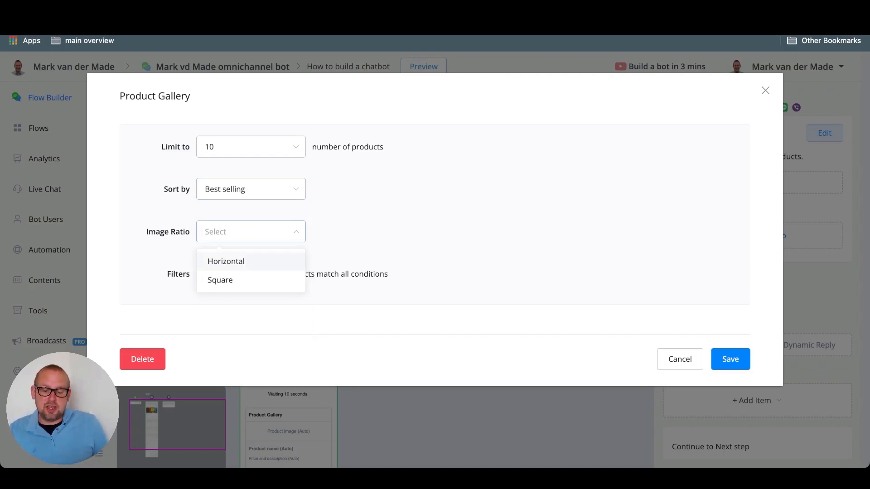
pyautogui.press('Escape')
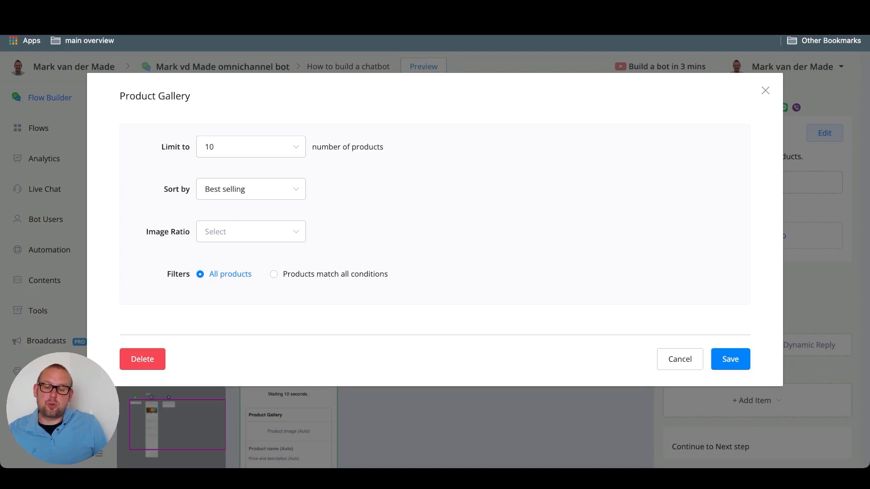
pyautogui.click(274, 275)
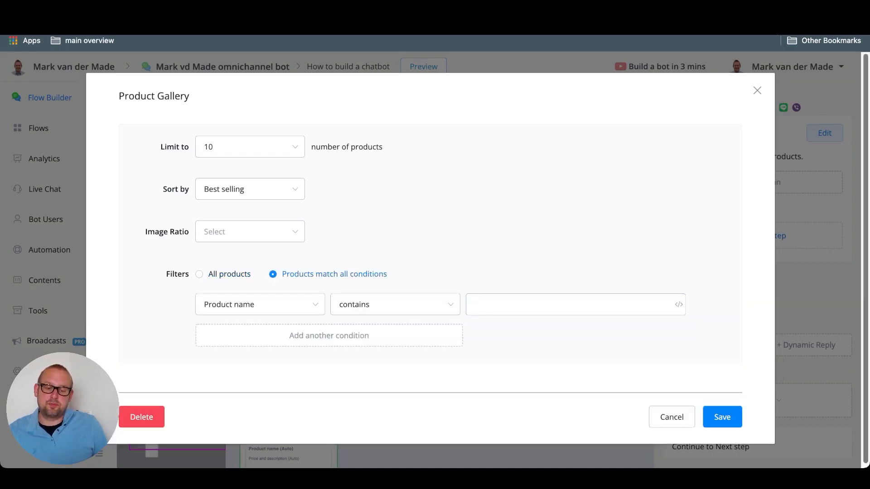
pyautogui.click(329, 335)
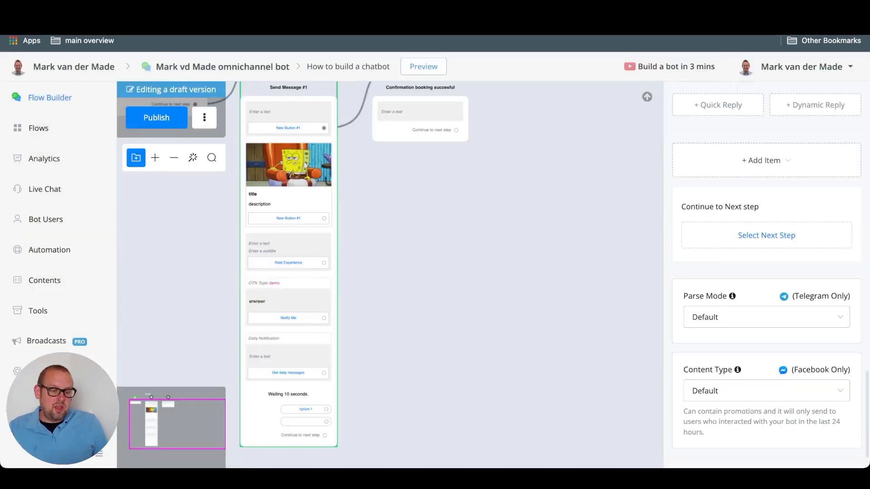
# Step: Add an Ecommerce Shopping Cart item to Send Message #1 and inspect its block in the flow
pyautogui.click(767, 160)
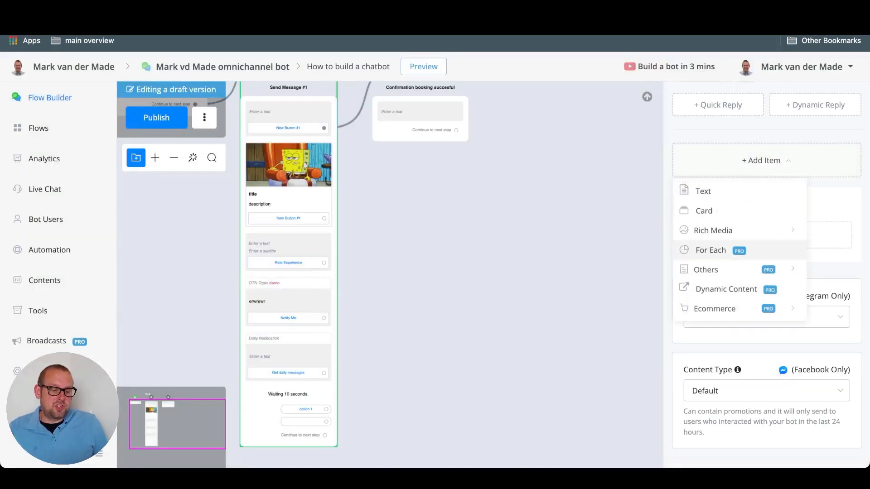
pyautogui.moveTo(725, 309)
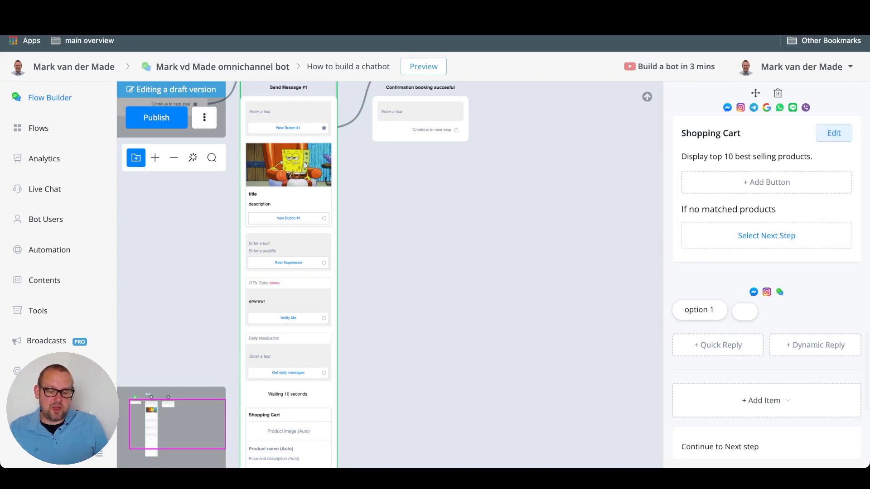
pyautogui.moveTo(353, 445); pyautogui.dragTo(466, 307)
pyautogui.scroll(10, 446, 334)
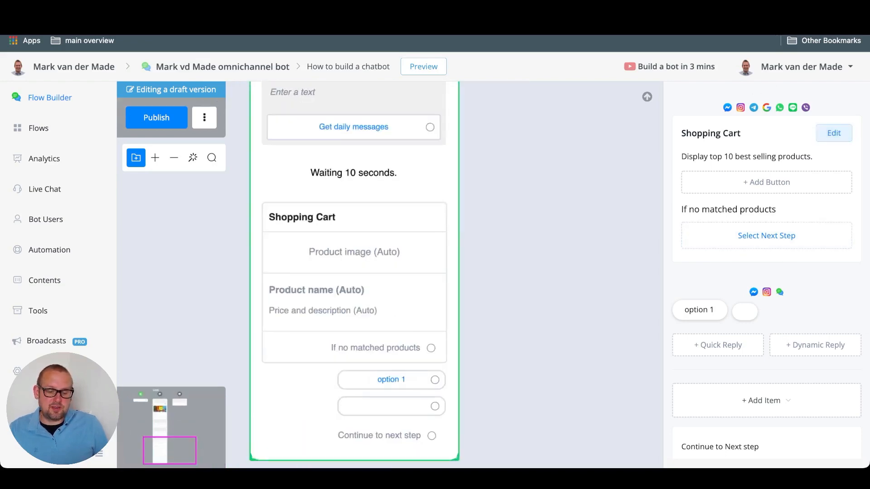
pyautogui.moveTo(425, 354); pyautogui.dragTo(518, 320)
pyautogui.click(637, 197)
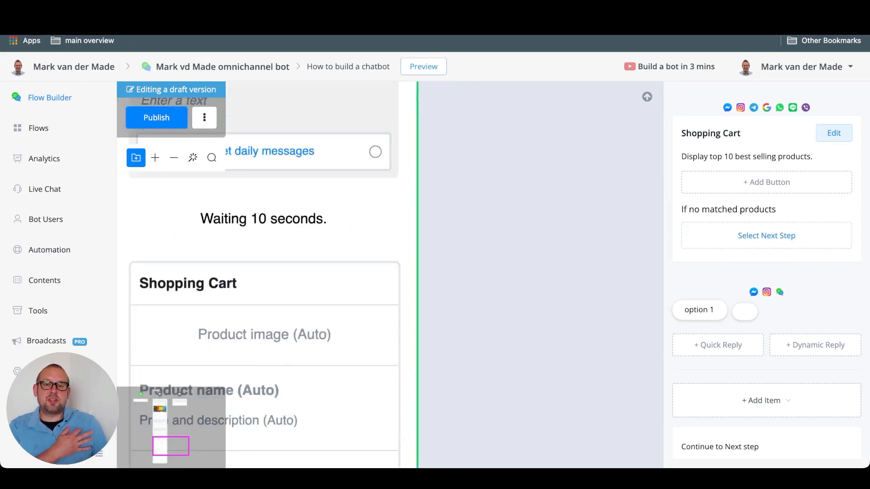
pyautogui.scroll(-6, 592, 295)
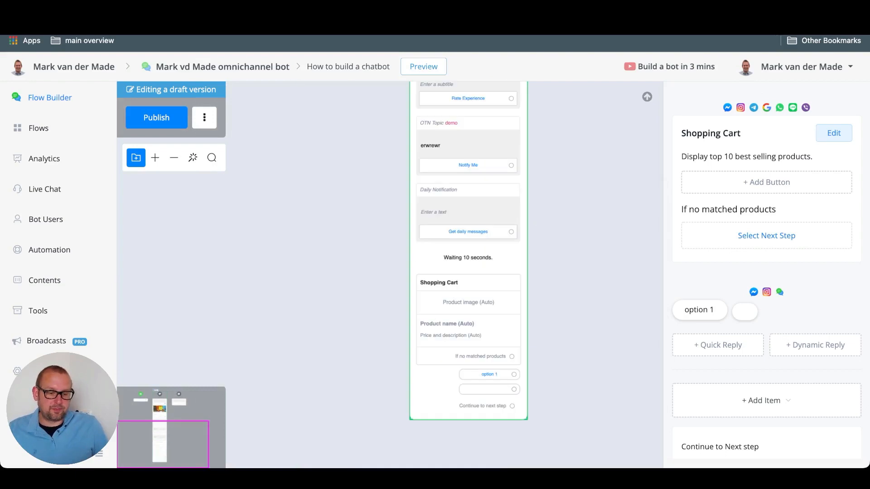
# Step: Add an Action step connected to the Continue to next step output of the Confirmation booking succesful message
pyautogui.moveTo(584, 222); pyautogui.dragTo(451, 402)
pyautogui.moveTo(557, 217); pyautogui.dragTo(350, 381)
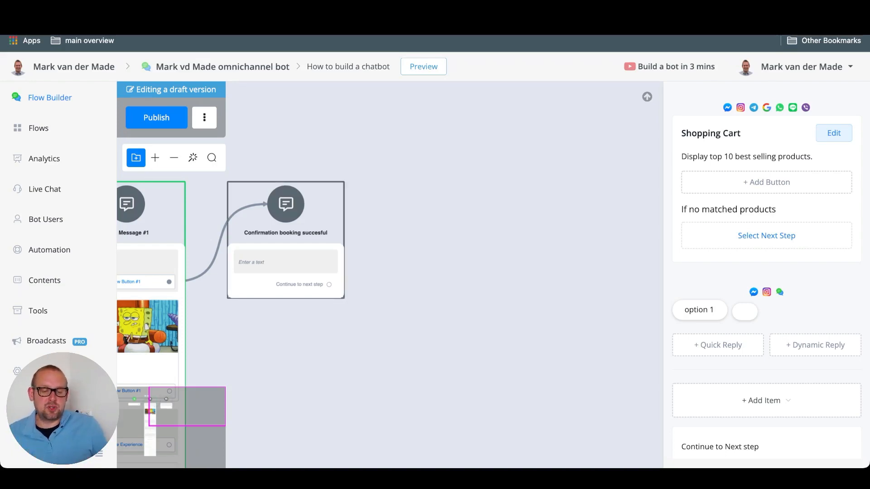
pyautogui.moveTo(330, 284); pyautogui.dragTo(399, 243)
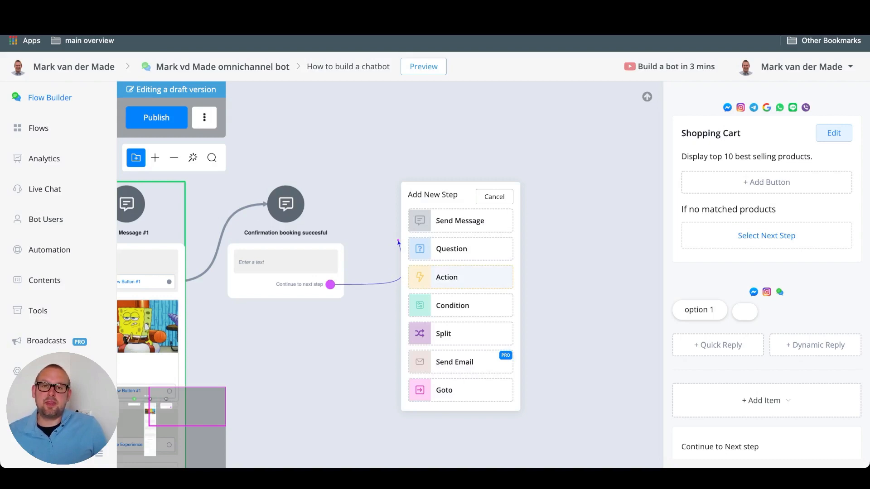
pyautogui.click(453, 277)
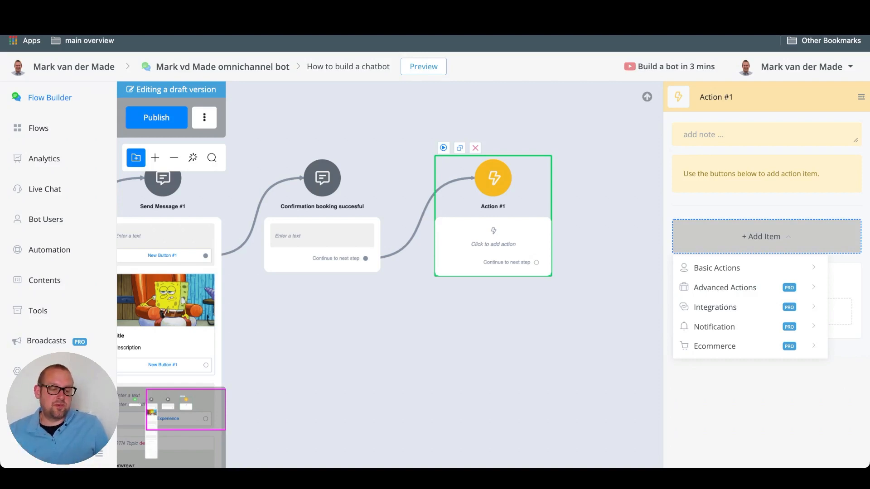
# Step: Review the basic and advanced action types available for Action #1, and play the JSON Operation tutorial video
pyautogui.click(724, 267)
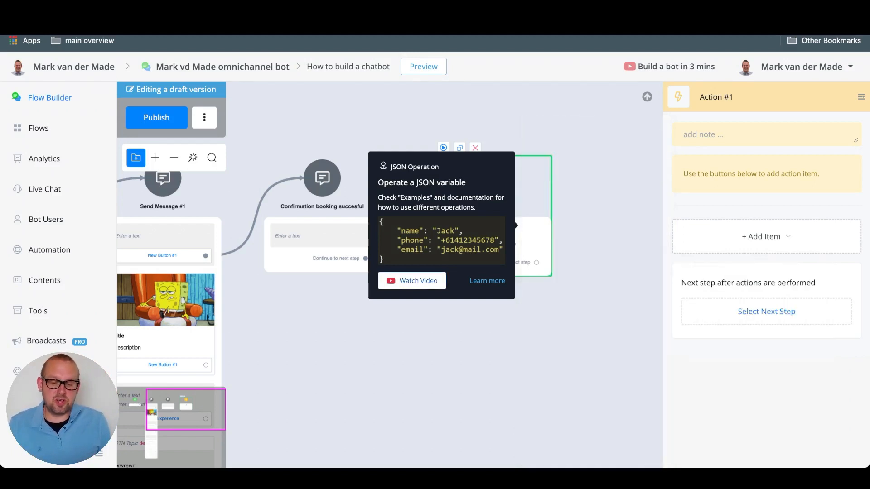
pyautogui.click(412, 281)
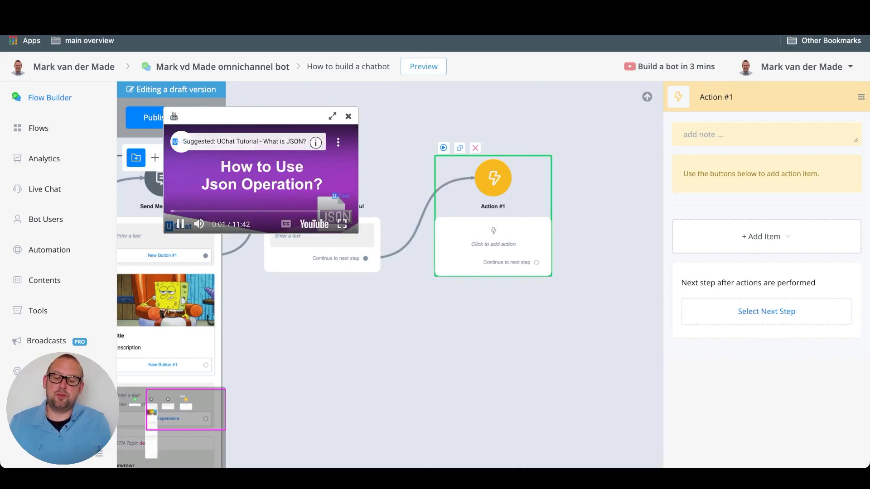
pyautogui.click(261, 179)
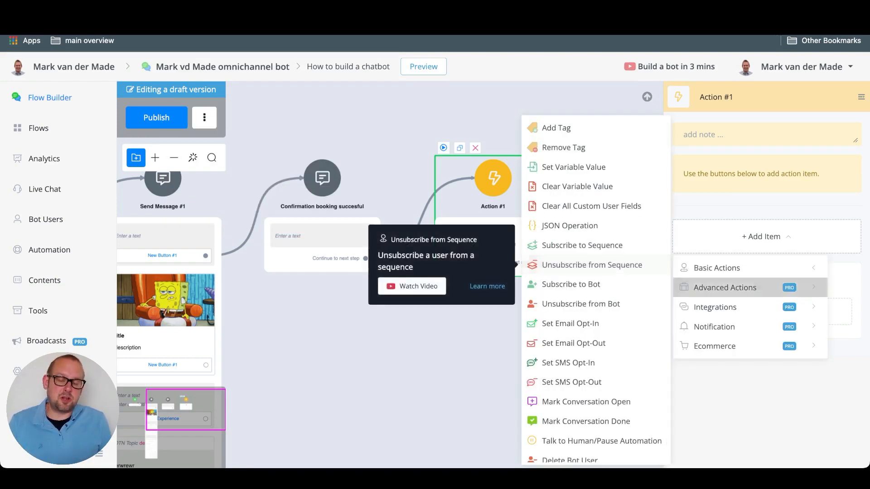
pyautogui.moveTo(725, 288)
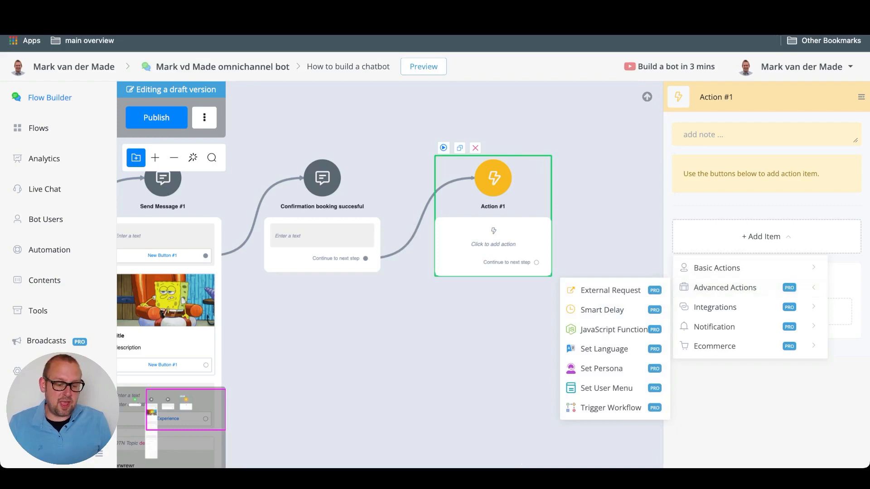
pyautogui.moveTo(716, 268)
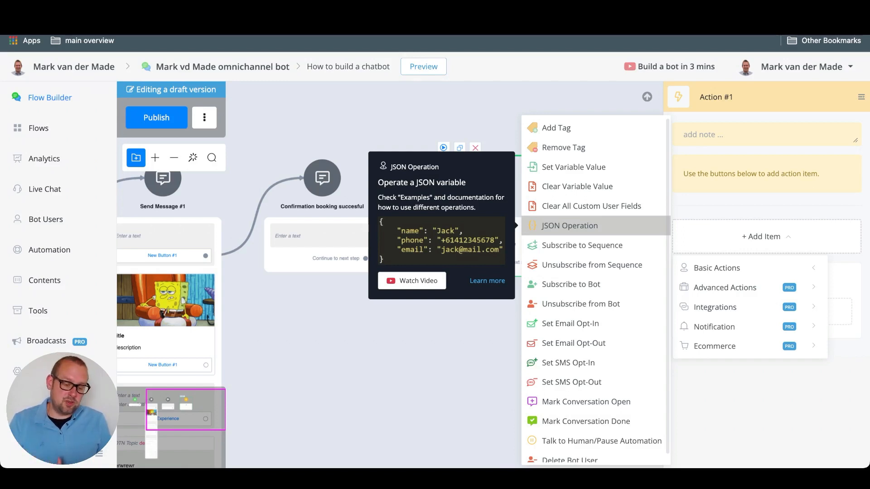
pyautogui.scroll(-1, 596, 227)
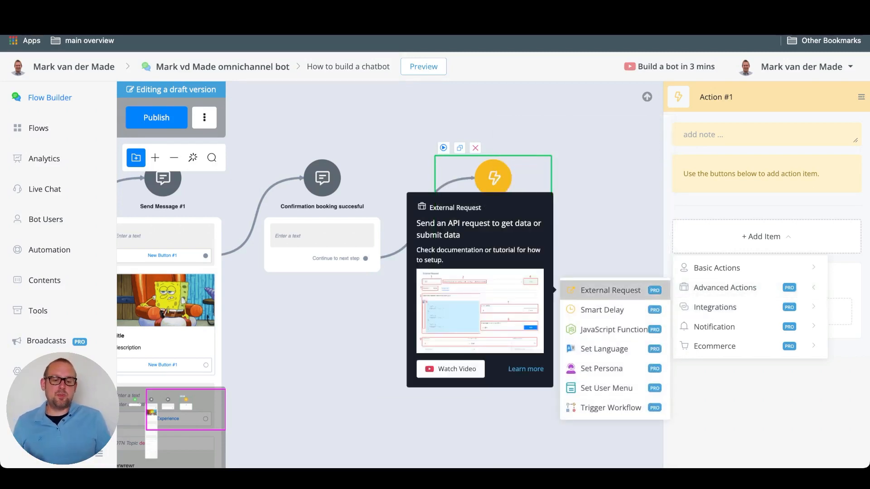
# Step: Add an External Request to Action #1, open its request settings and review the available request methods
pyautogui.click(610, 289)
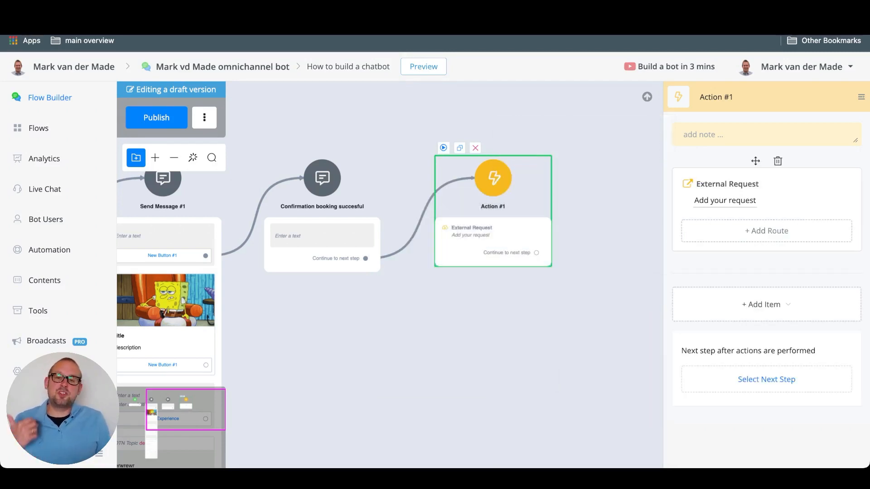
pyautogui.click(725, 200)
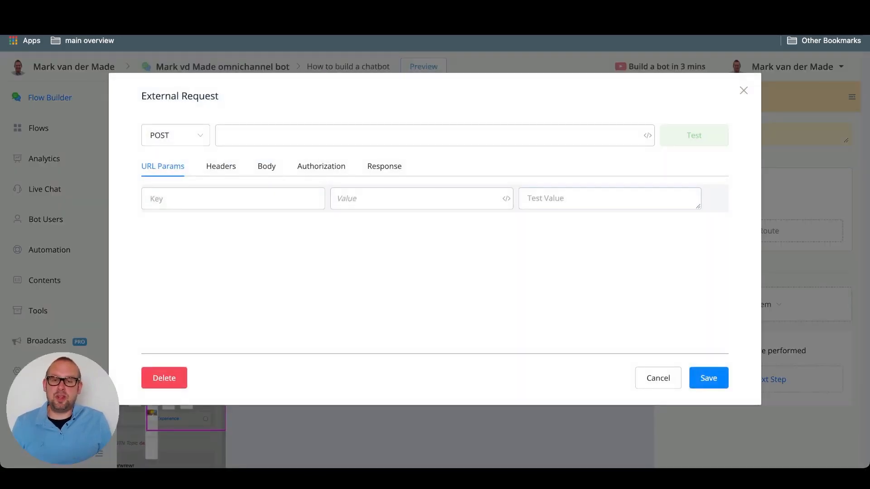
pyautogui.click(176, 136)
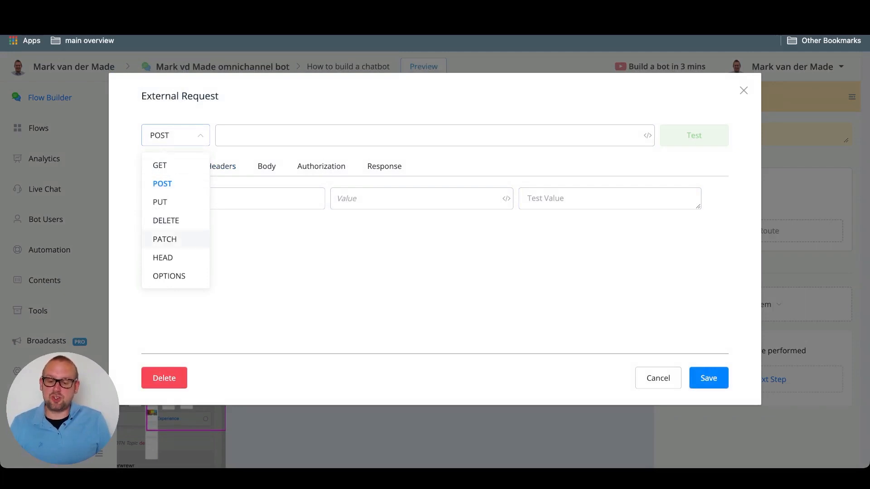
pyautogui.click(221, 135)
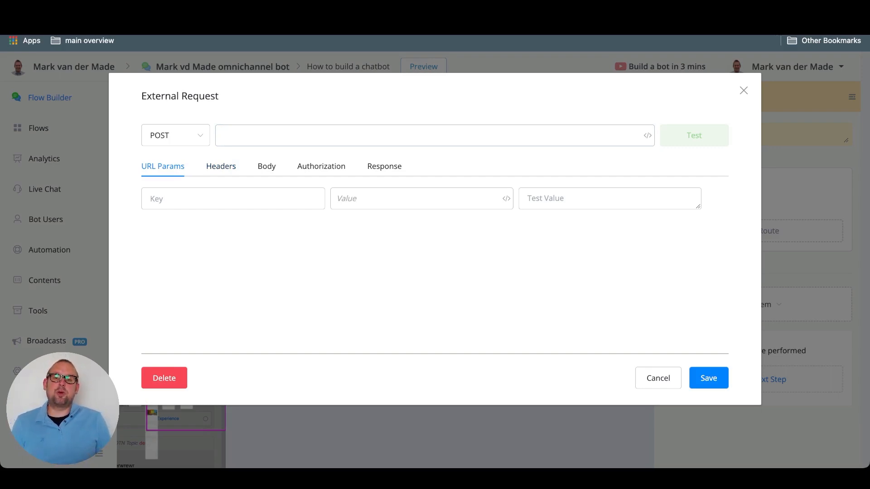
# Step: Review the External Request's header fields and body formats, trying multipart/form-data, x-www-form-urlencoded, and raw with Text and Javascript content
pyautogui.click(222, 167)
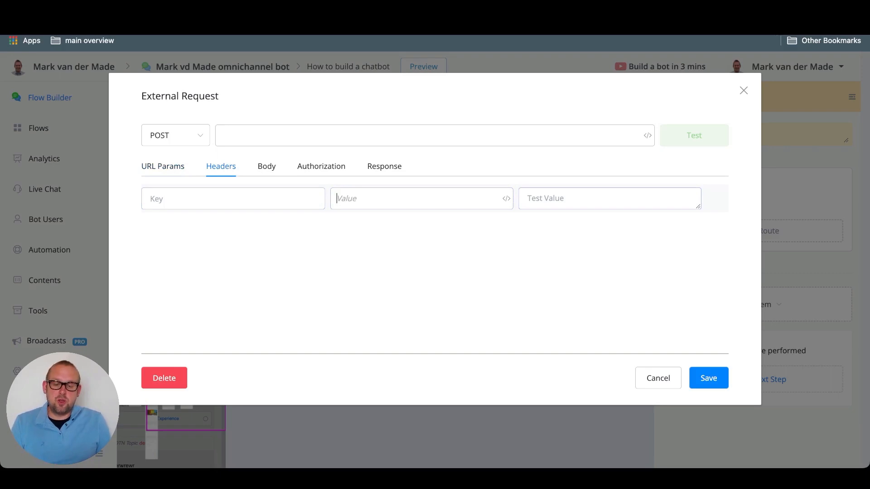
pyautogui.click(362, 198)
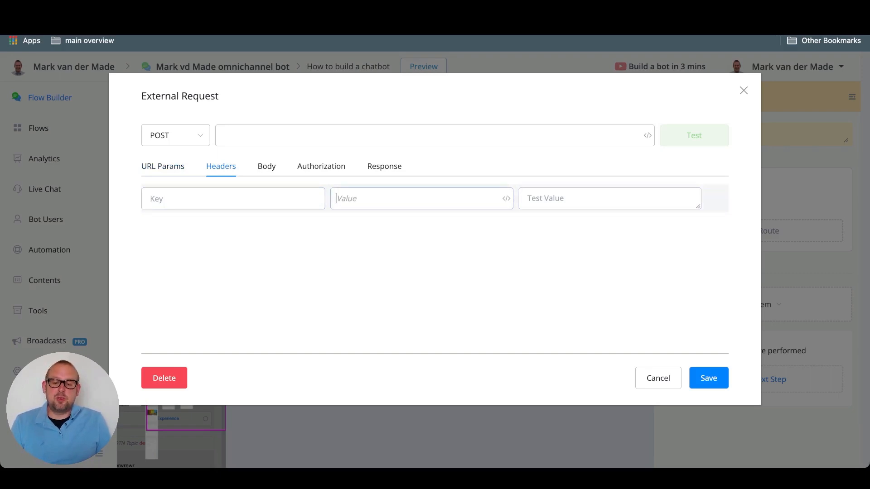
pyautogui.click(267, 166)
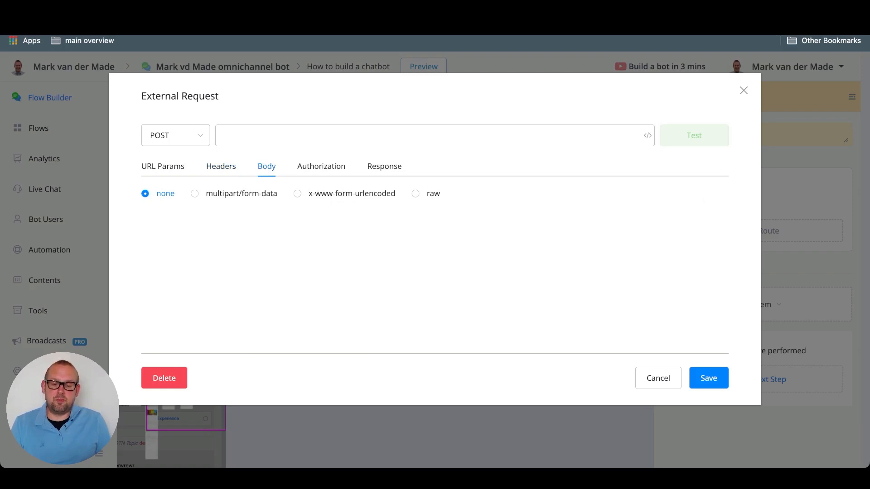
pyautogui.click(241, 193)
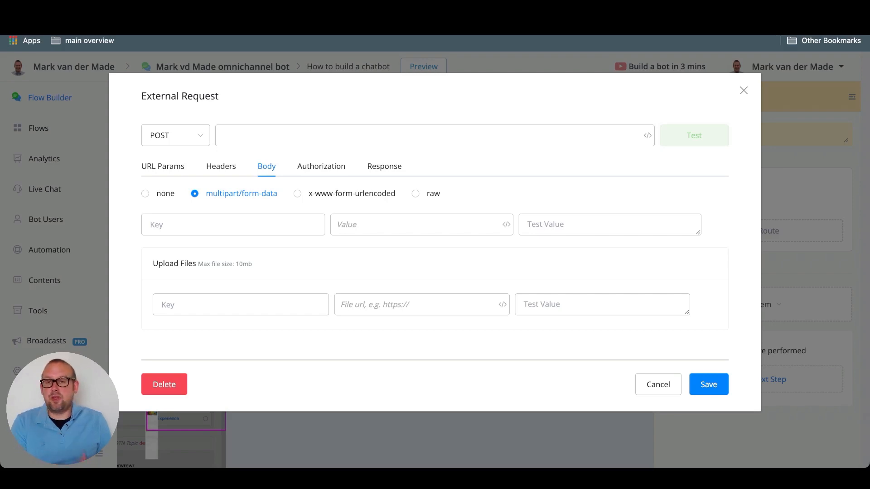
pyautogui.click(352, 193)
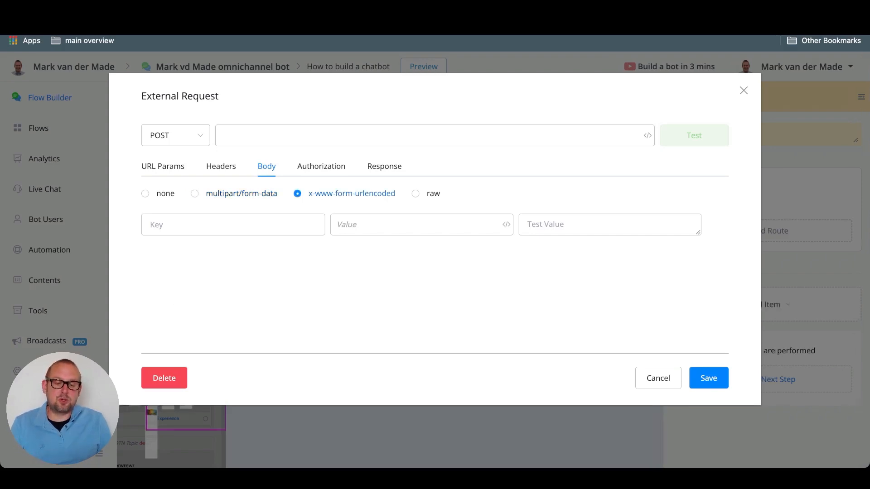
pyautogui.click(416, 194)
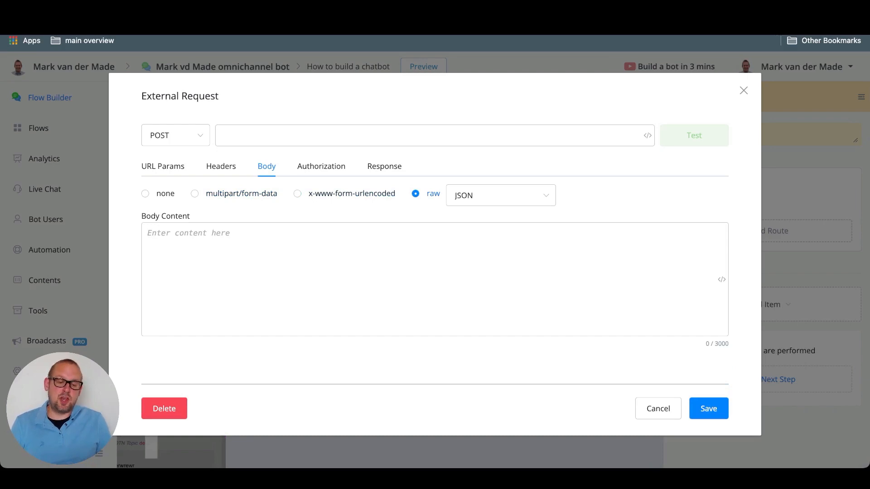
pyautogui.click(500, 195)
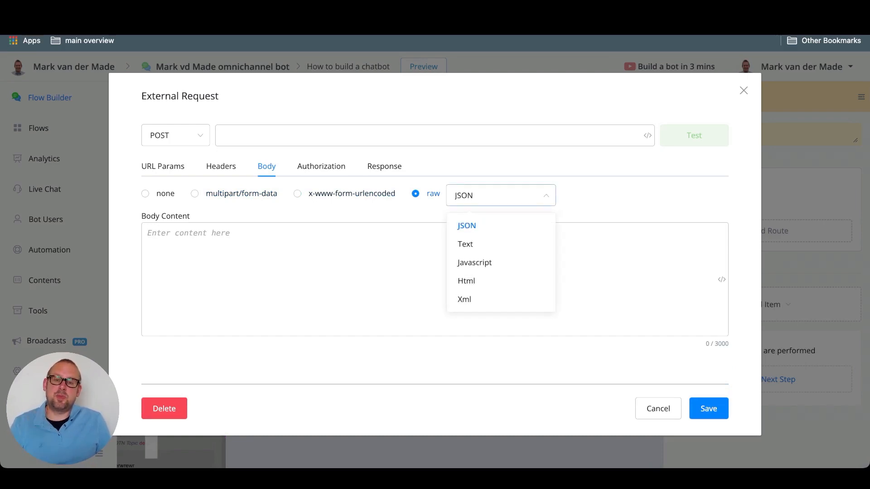
pyautogui.click(466, 244)
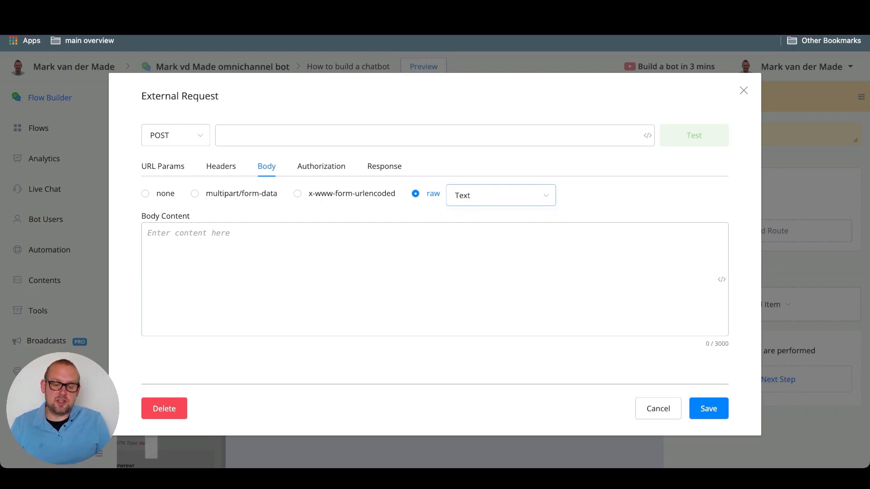
pyautogui.click(500, 195)
pyautogui.click(471, 260)
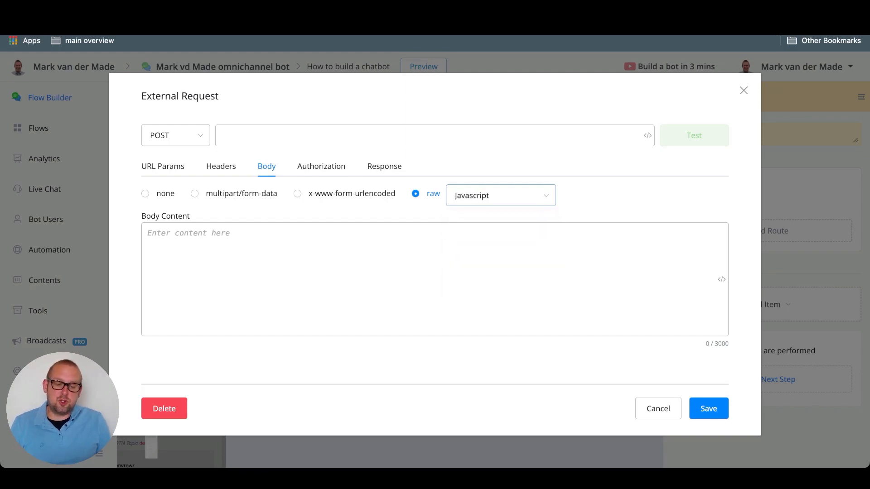
pyautogui.click(501, 195)
pyautogui.click(589, 263)
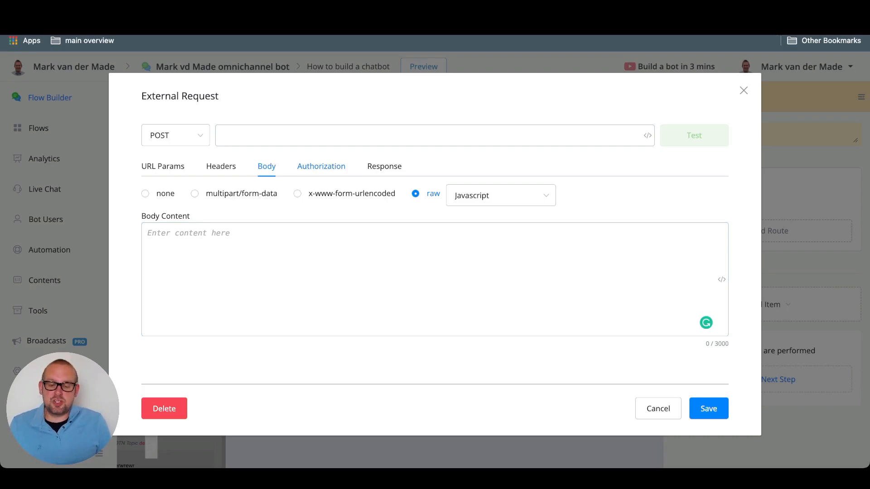
# Step: Review the External Request's authorization types, trying Bearer Token and Basic Auth, and look at its response settings
pyautogui.click(322, 167)
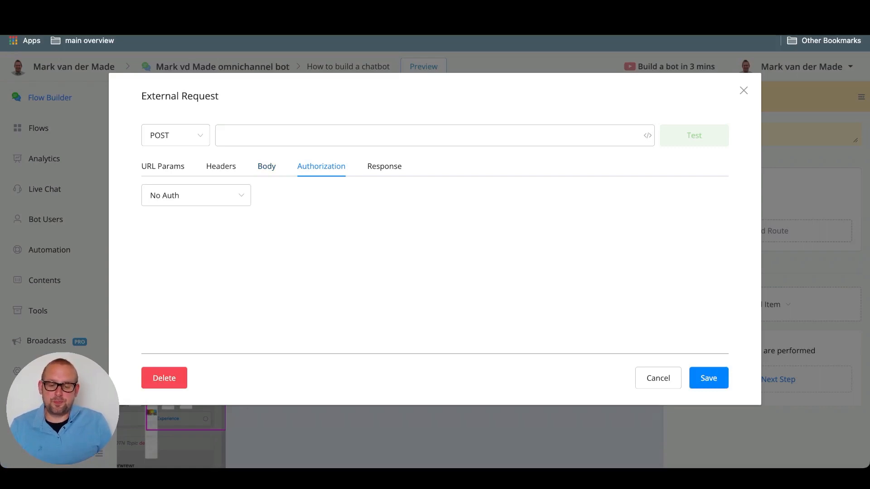
pyautogui.click(196, 195)
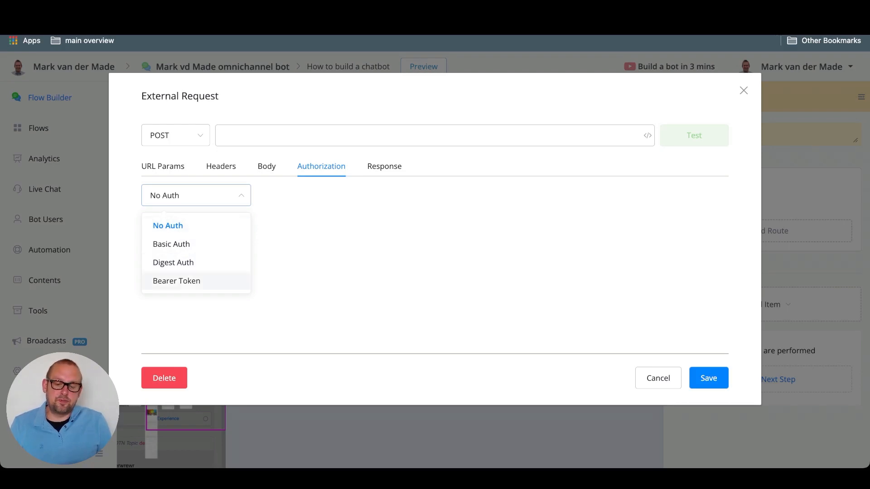
pyautogui.click(176, 281)
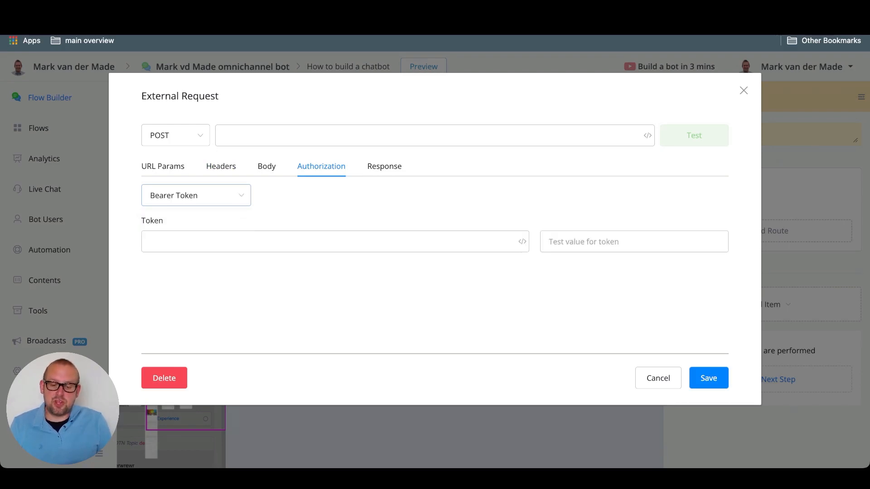
pyautogui.click(196, 195)
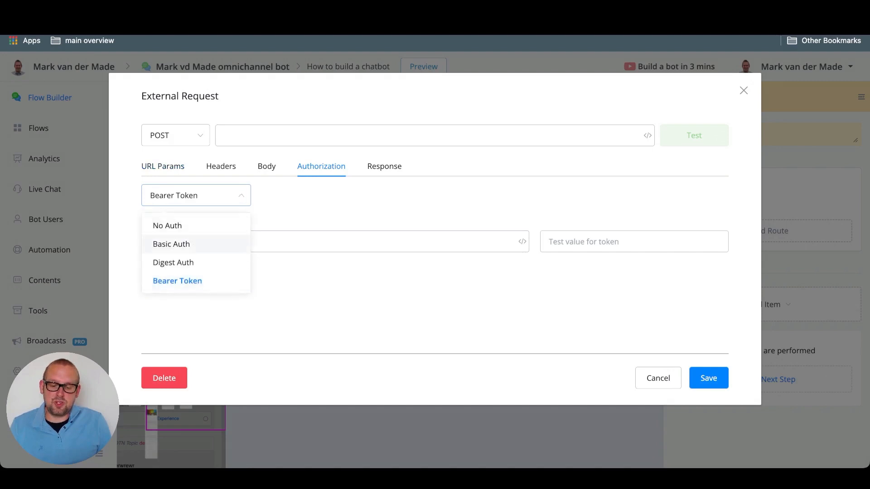
pyautogui.click(176, 243)
pyautogui.click(148, 241)
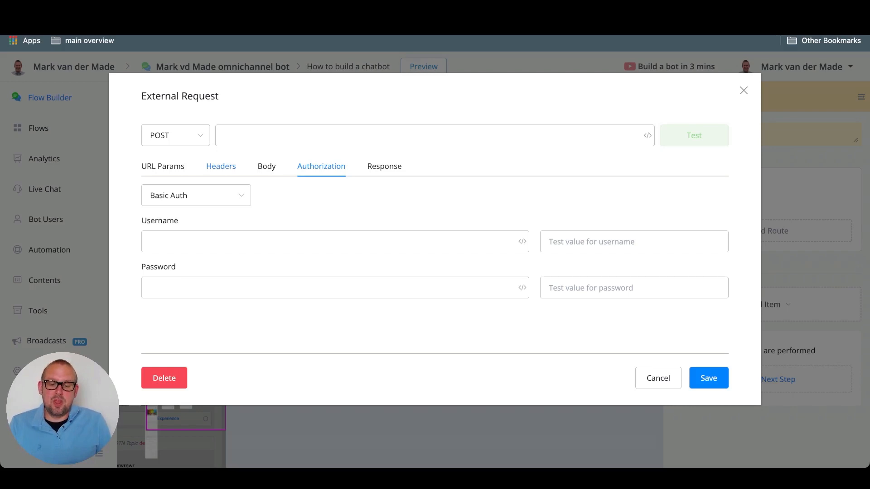
pyautogui.click(384, 166)
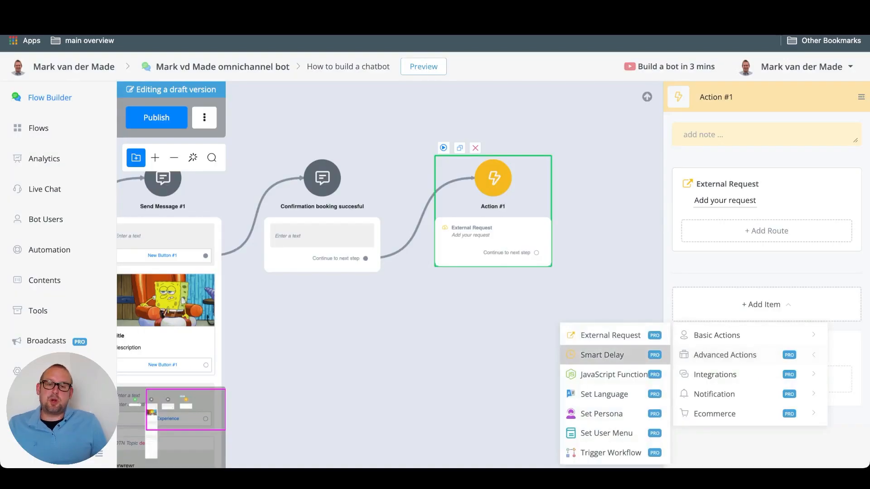
# Step: Add a Smart Delay to Action #1, and review its duration units and continue time limit options
pyautogui.click(602, 355)
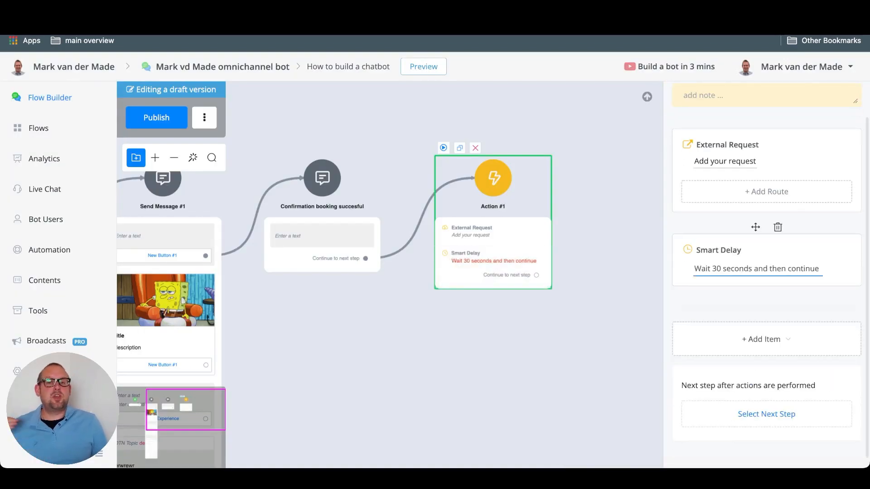
pyautogui.click(756, 269)
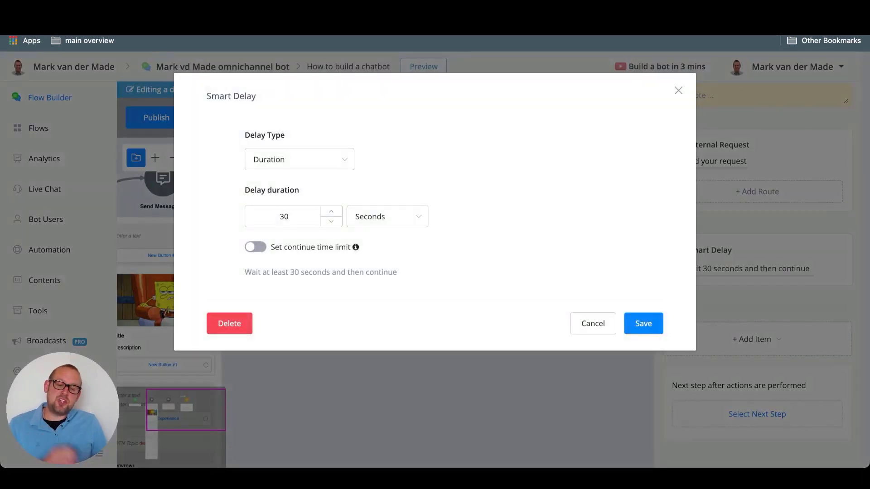
pyautogui.click(388, 216)
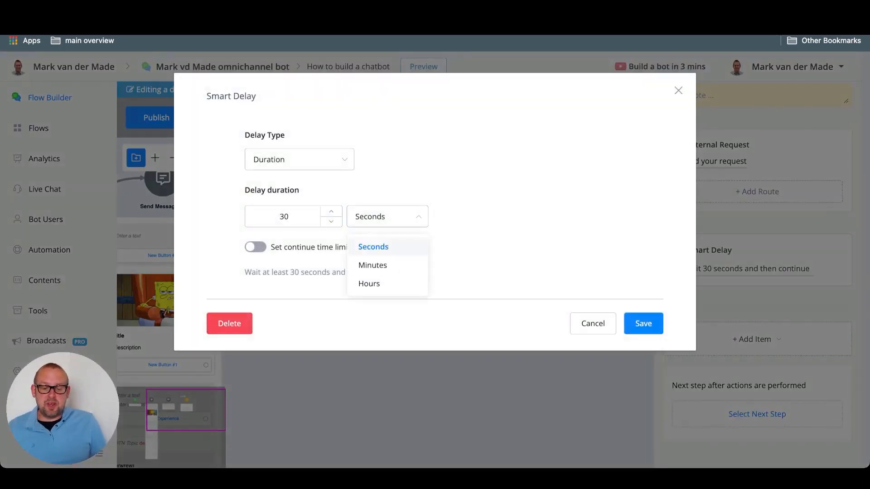
pyautogui.click(388, 216)
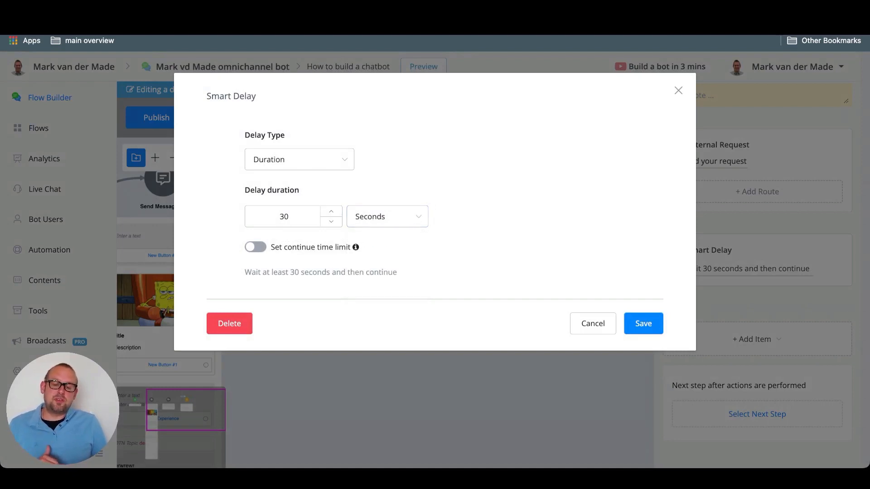
pyautogui.click(255, 247)
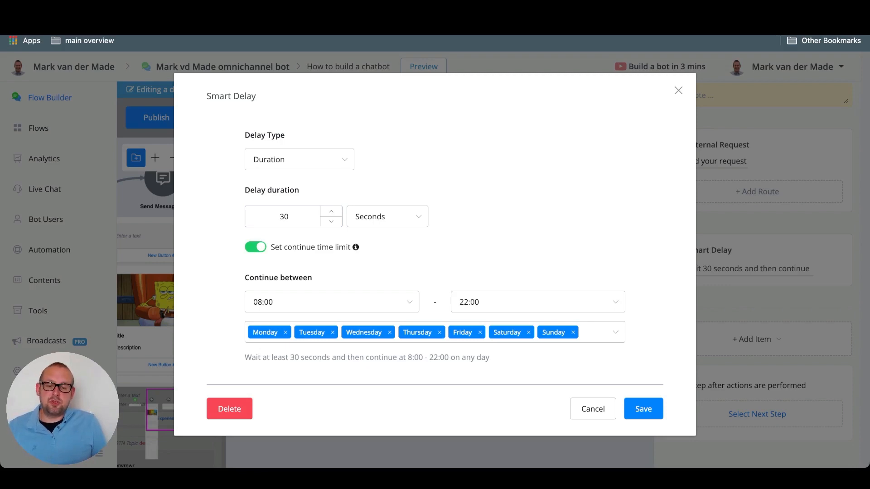
# Step: Review the Smart Delay's Dynamic Date and Time and Specified Date and Time types, including the fields available for the delay end
pyautogui.click(299, 160)
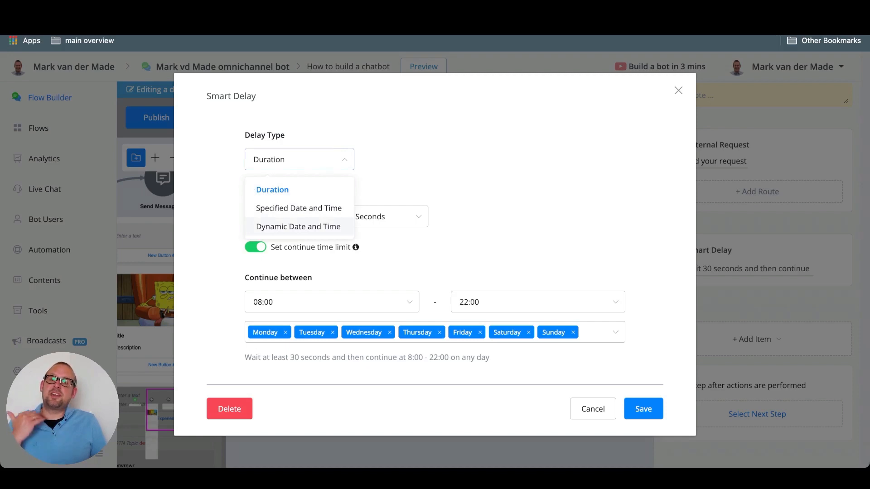
pyautogui.click(298, 227)
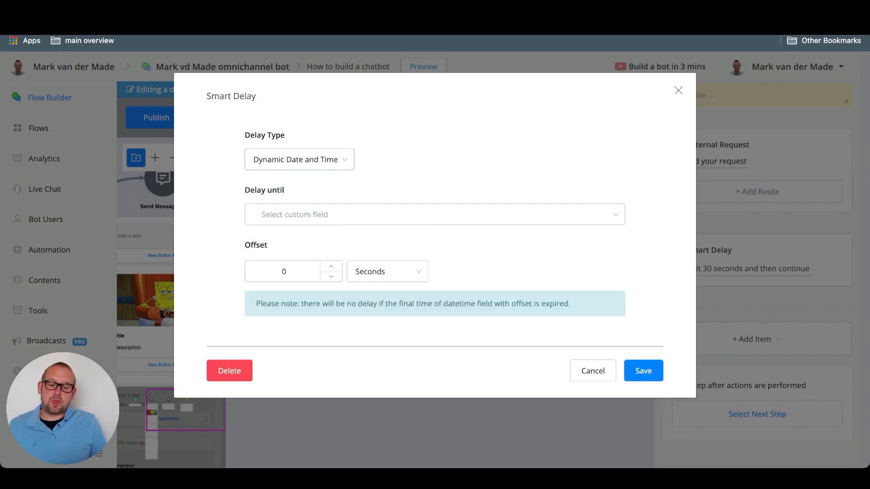
pyautogui.click(335, 214)
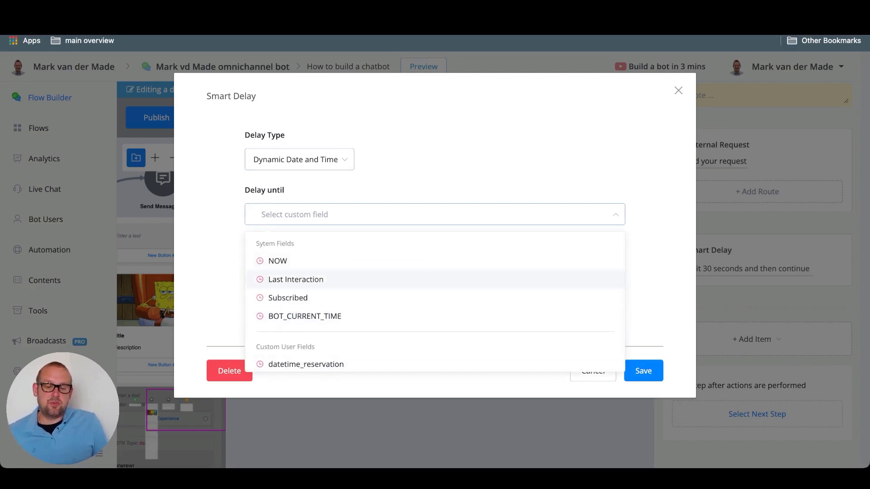
pyautogui.click(300, 160)
pyautogui.click(298, 208)
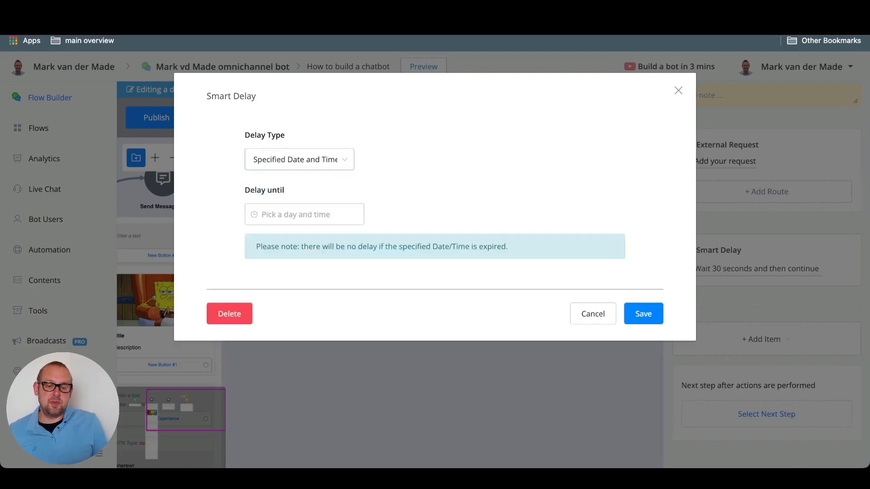
pyautogui.click(304, 214)
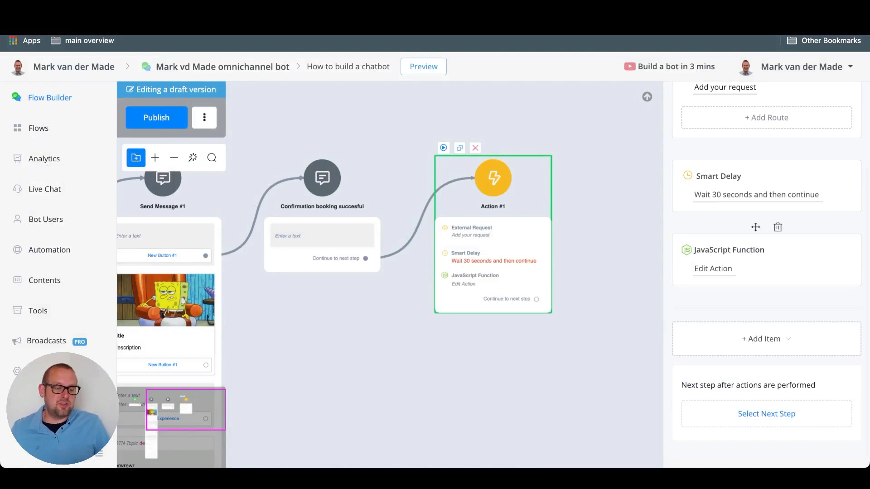
# Step: Open the JavaScript Function settings in Action #1 and examine the parameters, code editor and additional JS libraries
pyautogui.click(712, 269)
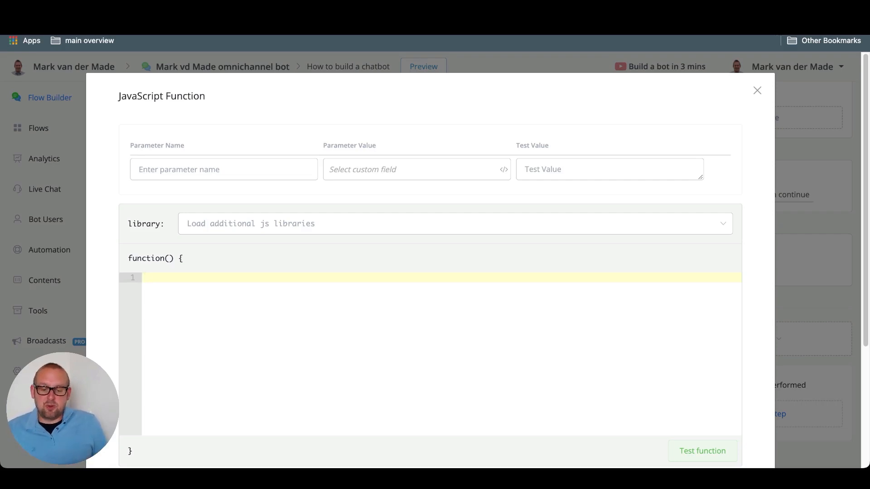
pyautogui.click(455, 224)
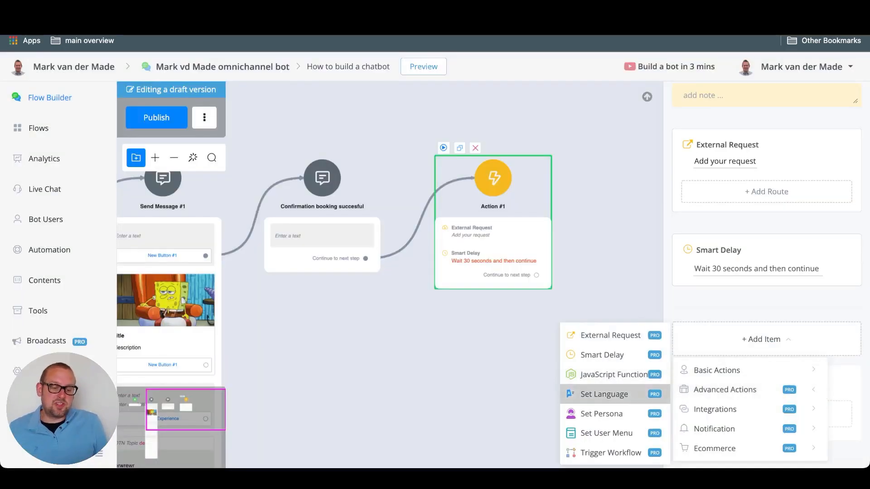
# Step: Add a Set Language item to Action #1 and review the remaining advanced action types
pyautogui.moveTo(604, 394)
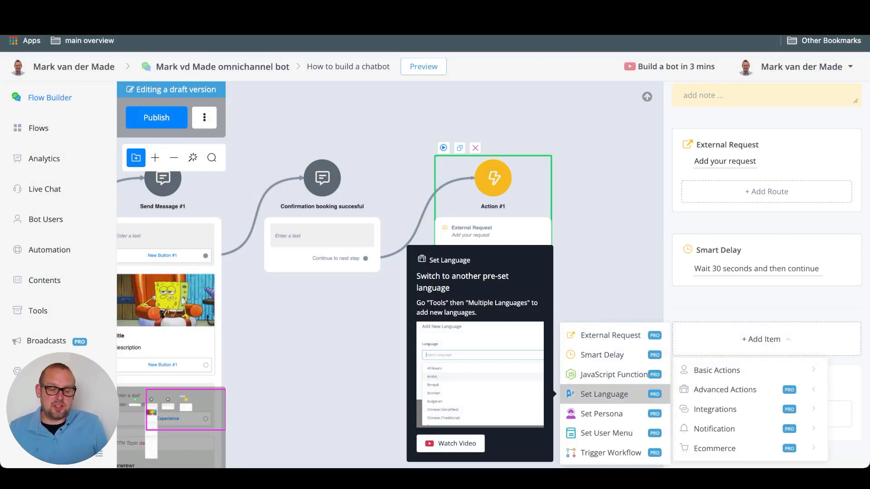
pyautogui.click(604, 394)
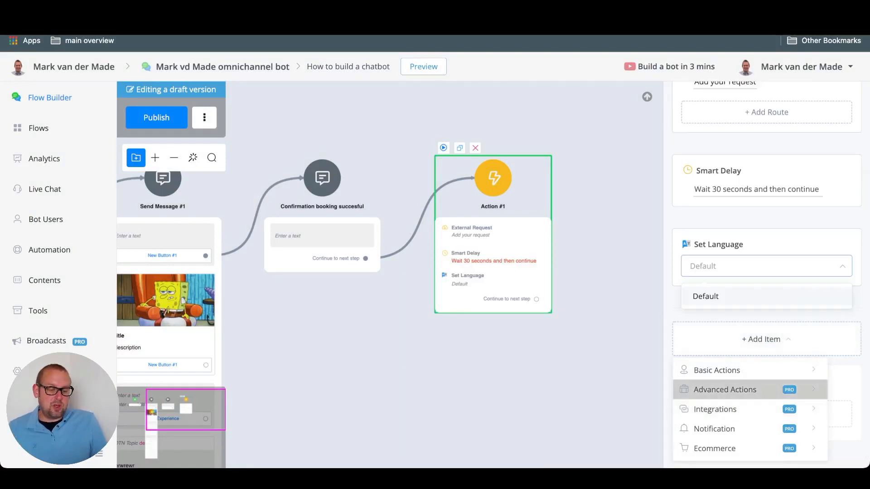
pyautogui.moveTo(725, 389)
pyautogui.moveTo(602, 414)
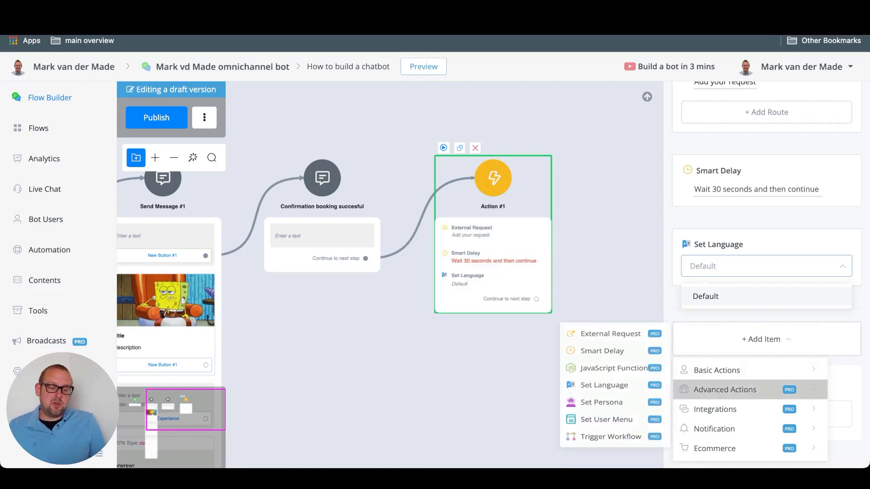
pyautogui.moveTo(611, 452)
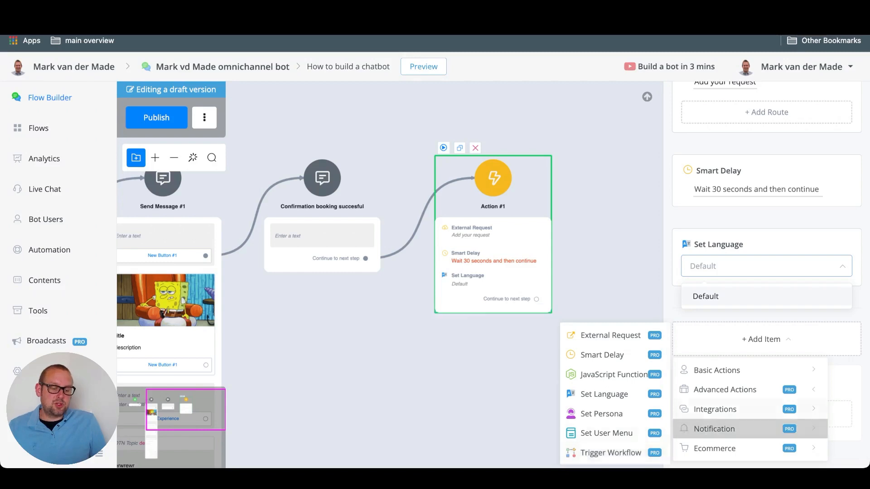
# Step: Review the integrations and notification types that can be added to Action #1
pyautogui.moveTo(715, 410)
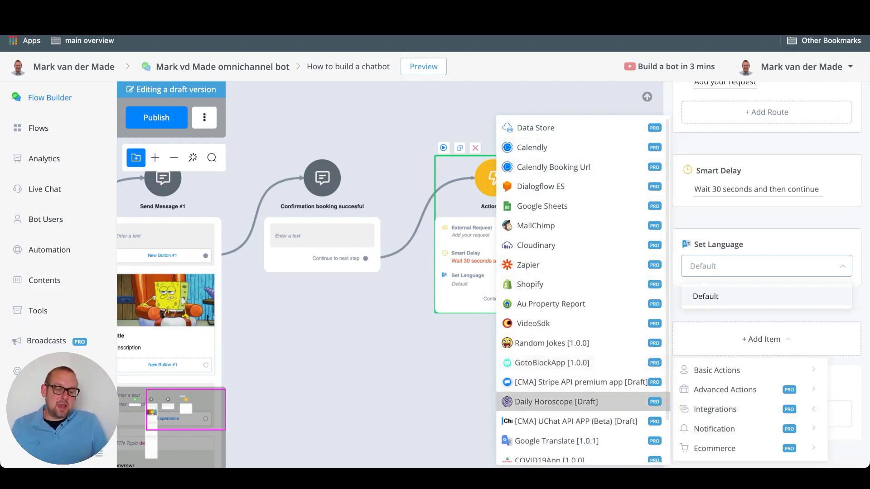
pyautogui.scroll(-1, 567, 399)
pyautogui.moveTo(567, 354)
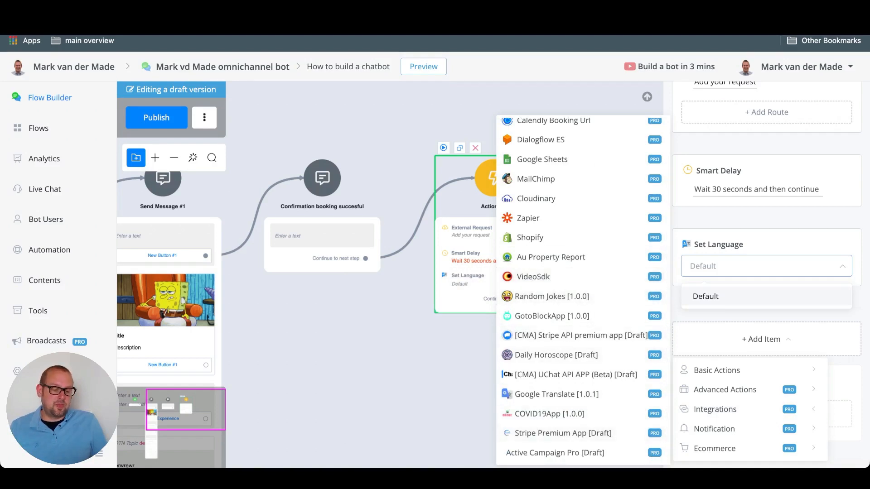
pyautogui.moveTo(734, 429)
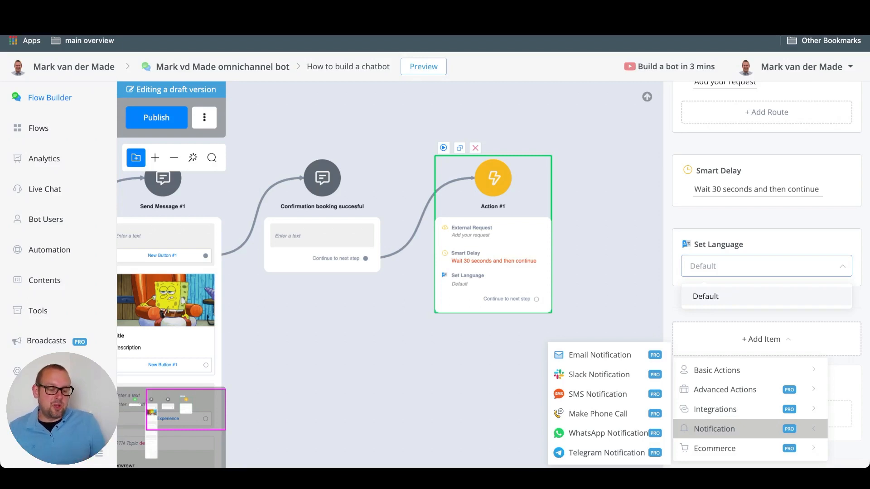
# Step: Add a Stripe Checkout Url e-commerce item to Action #1
pyautogui.moveTo(714, 449)
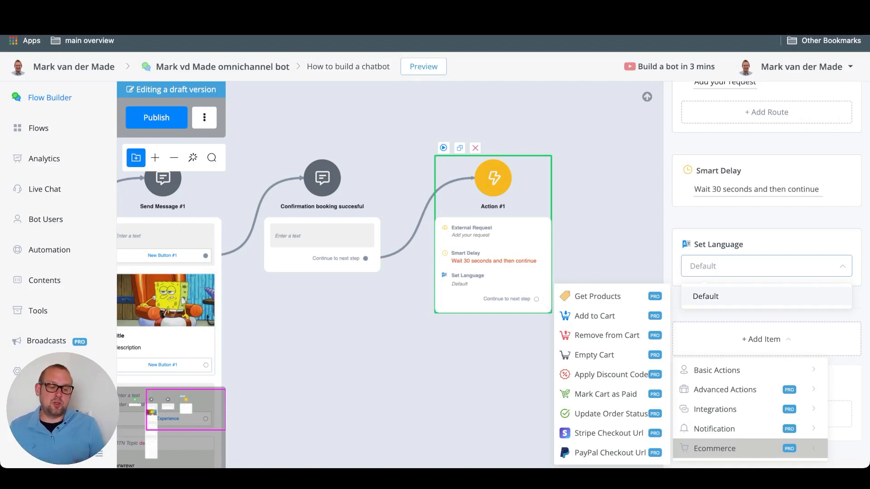
pyautogui.click(609, 434)
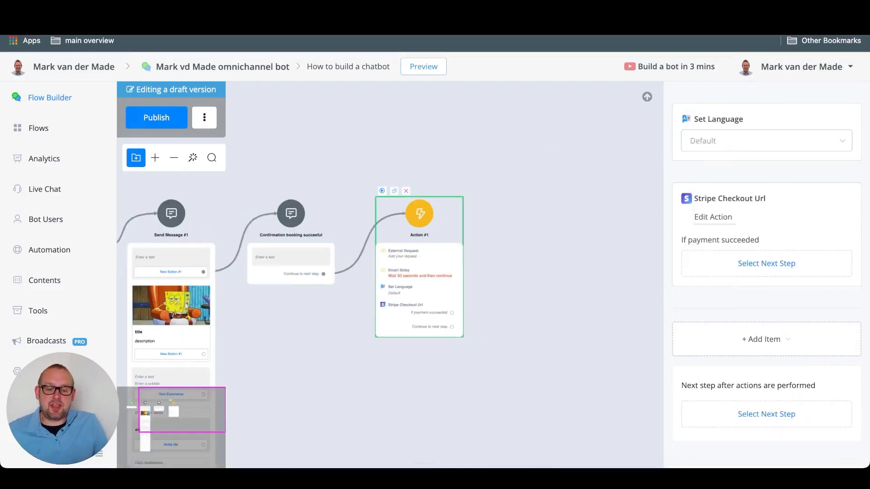
pyautogui.click(494, 254)
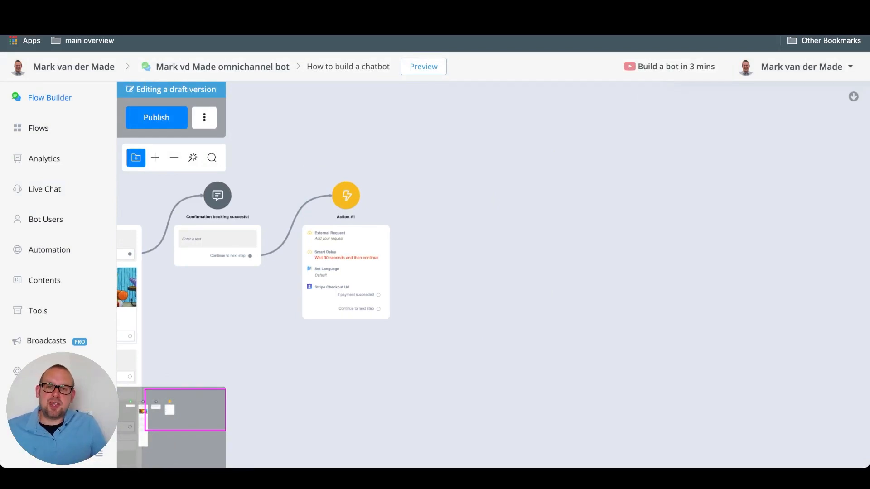
# Step: Add a Question step beside Action #1 and review the question types it offers, including the Rich Media types
pyautogui.rightClick(492, 197)
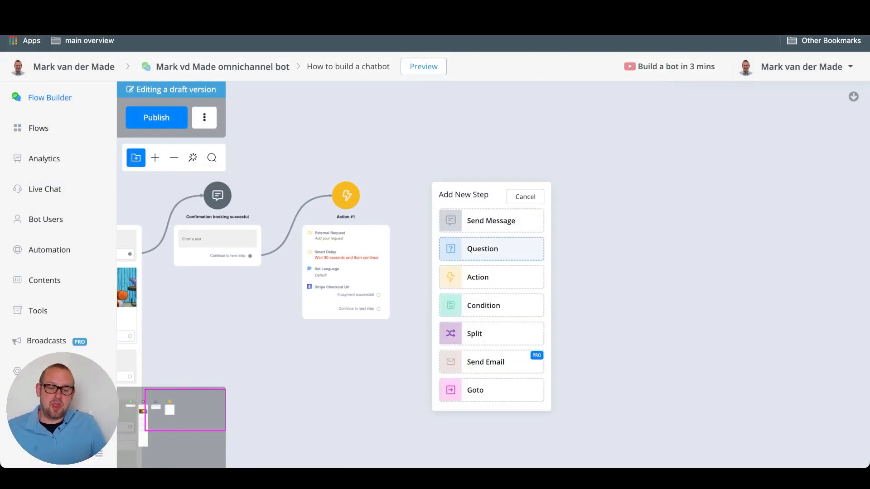
pyautogui.click(482, 248)
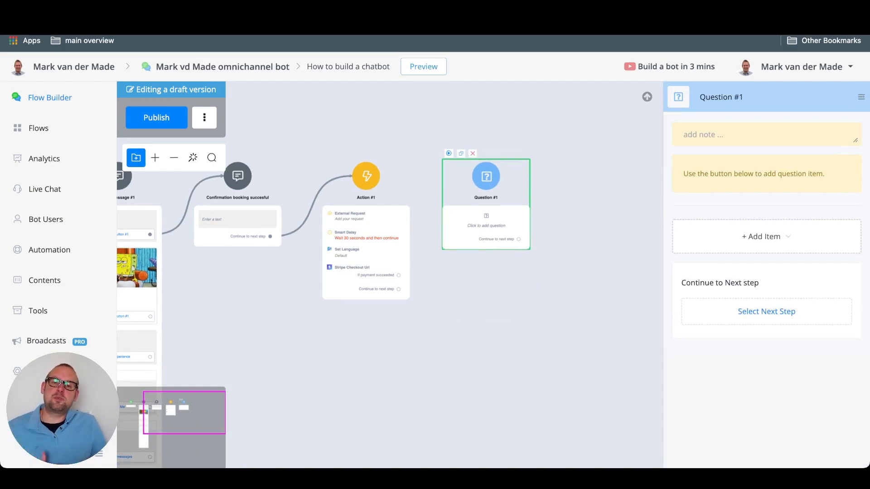
pyautogui.click(766, 237)
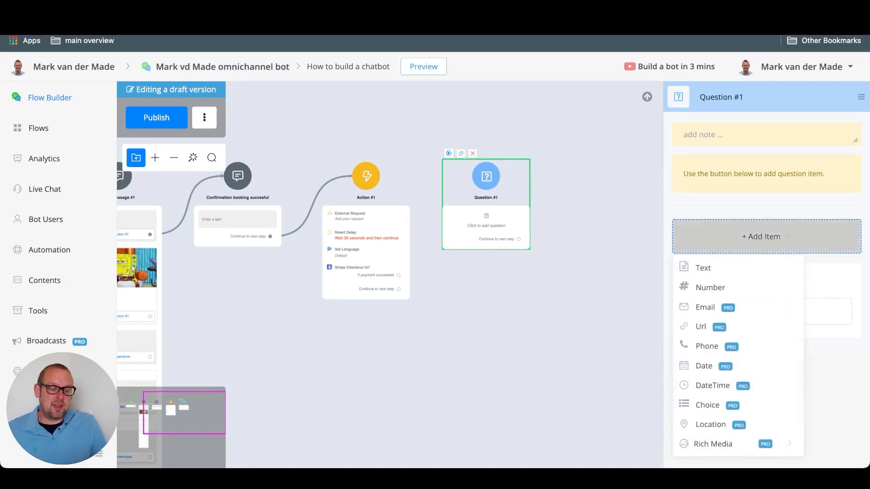
pyautogui.moveTo(725, 267)
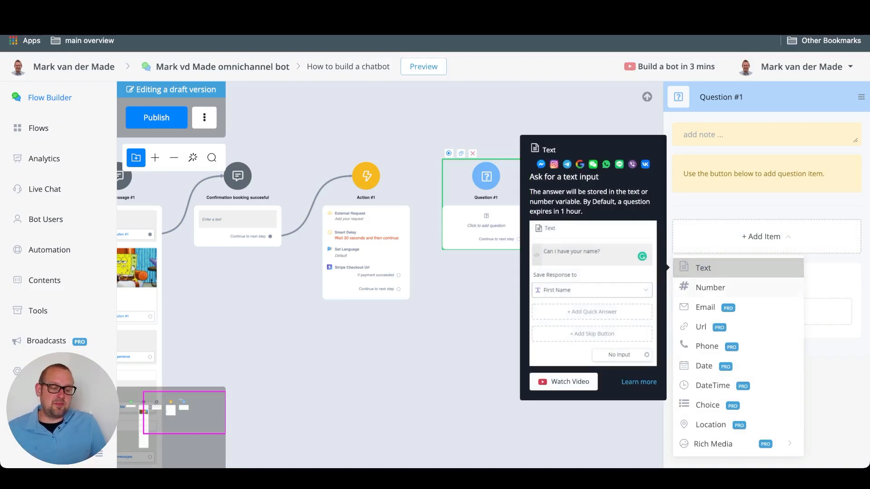
pyautogui.moveTo(725, 287)
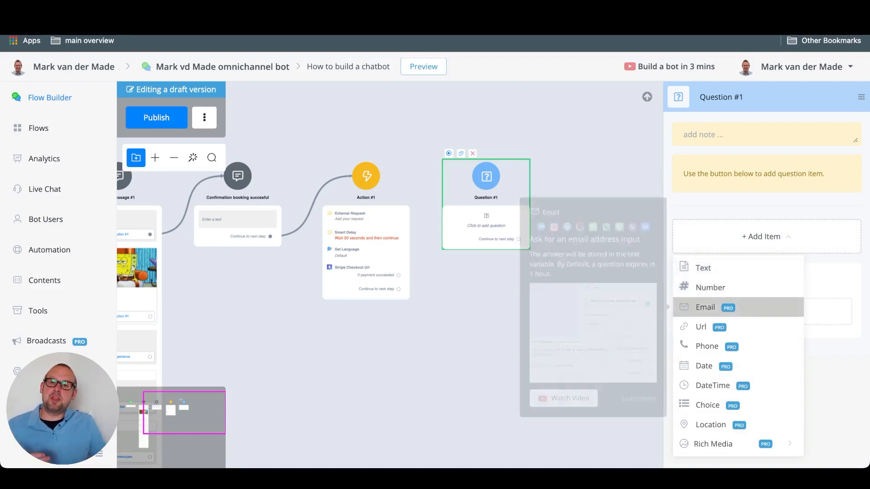
pyautogui.moveTo(725, 327)
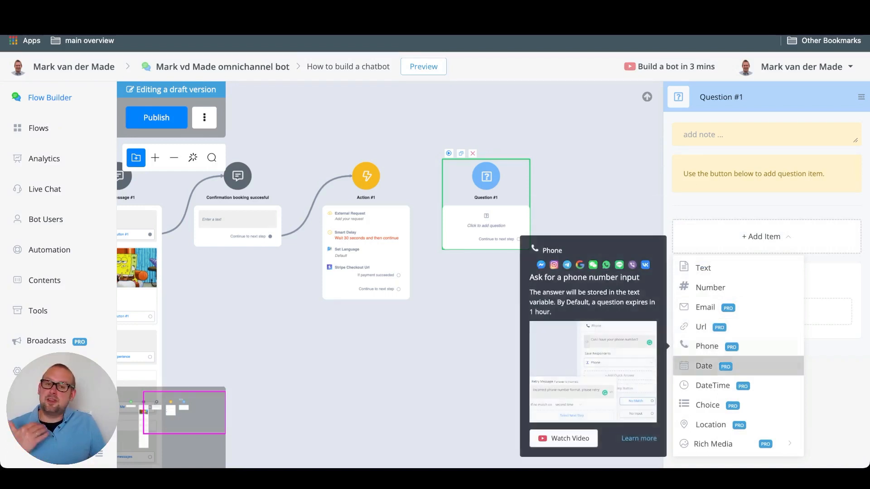
pyautogui.moveTo(725, 366)
pyautogui.moveTo(725, 406)
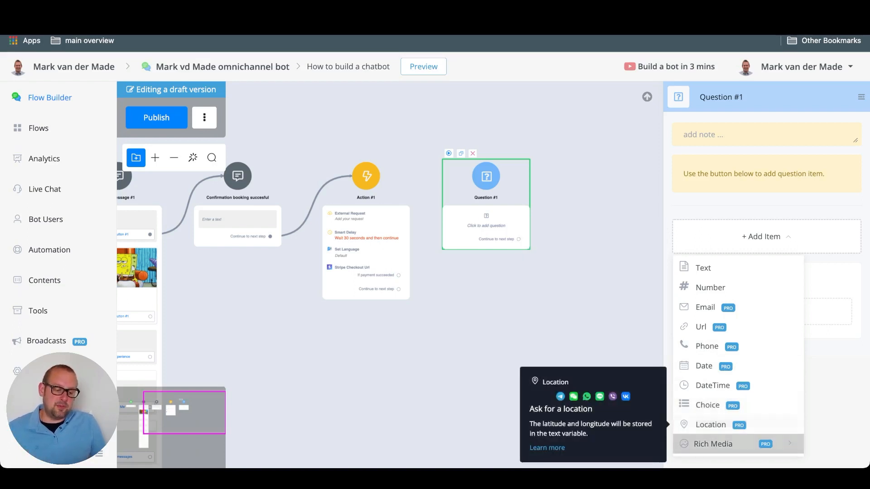
pyautogui.moveTo(725, 444)
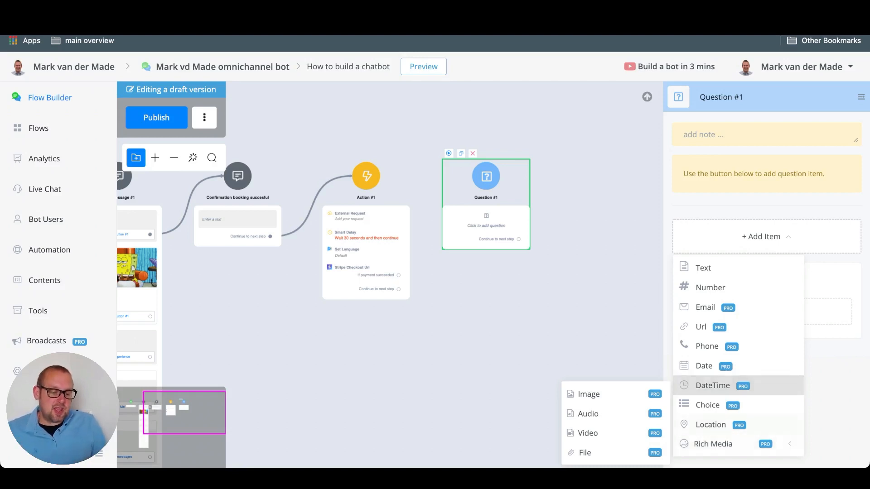
# Step: Add a Text item to Question #1 with "xíyxyí" as the question
pyautogui.click(703, 268)
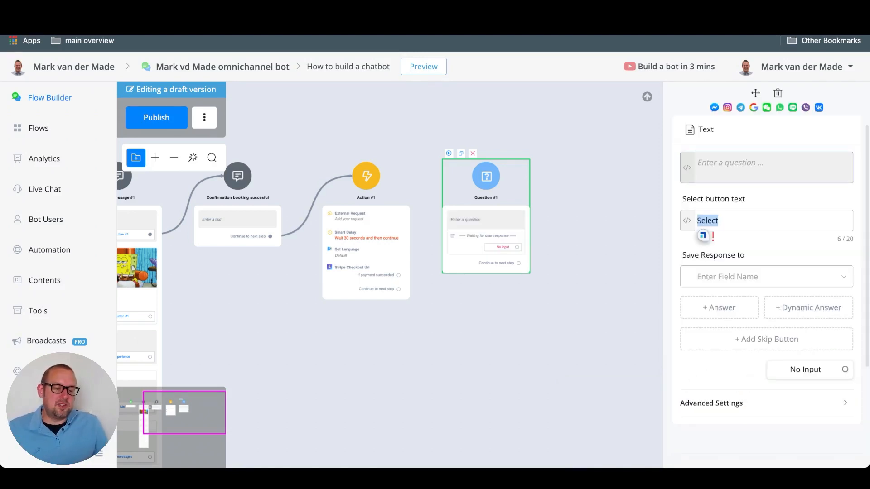
pyautogui.click(766, 167)
pyautogui.write('xíyxyí')
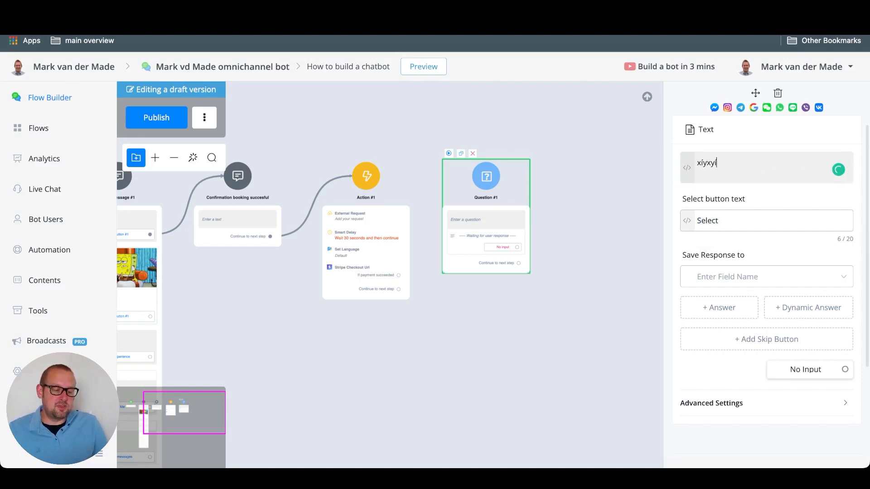
# Step: Examine the Text question's response fields, its No Input settings and the time units for input expiry
pyautogui.click(766, 276)
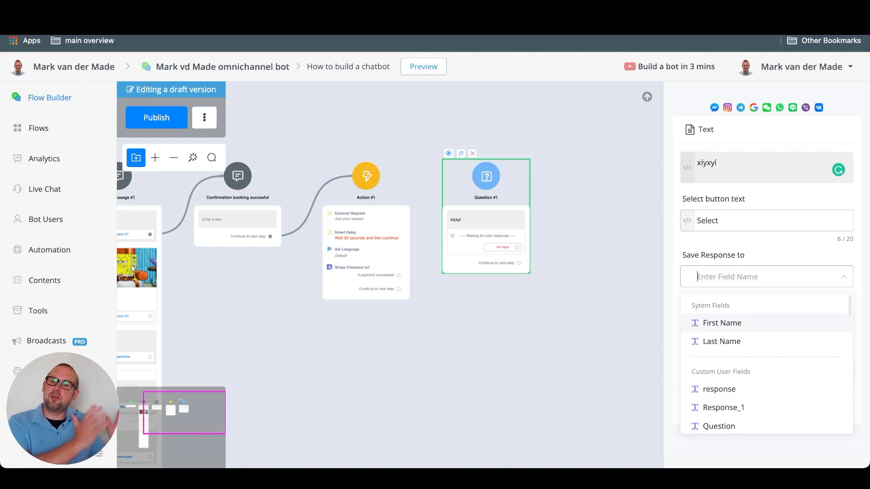
pyautogui.scroll(-3, 766, 249)
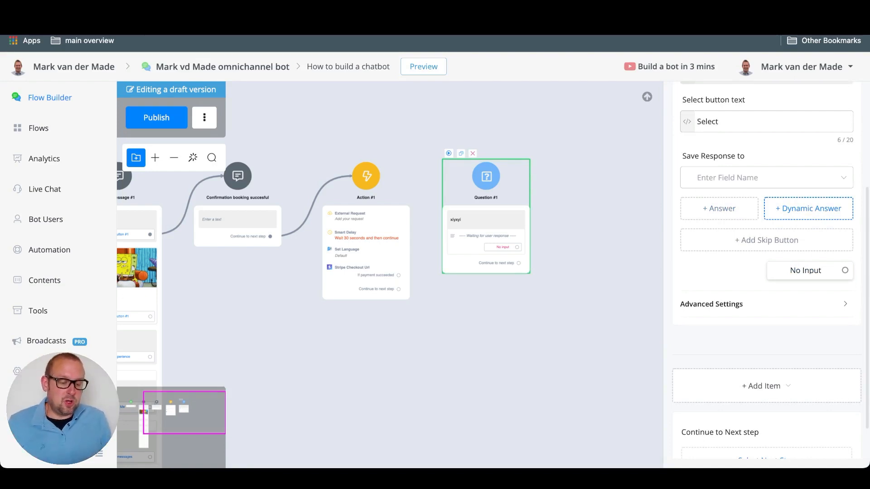
pyautogui.click(806, 270)
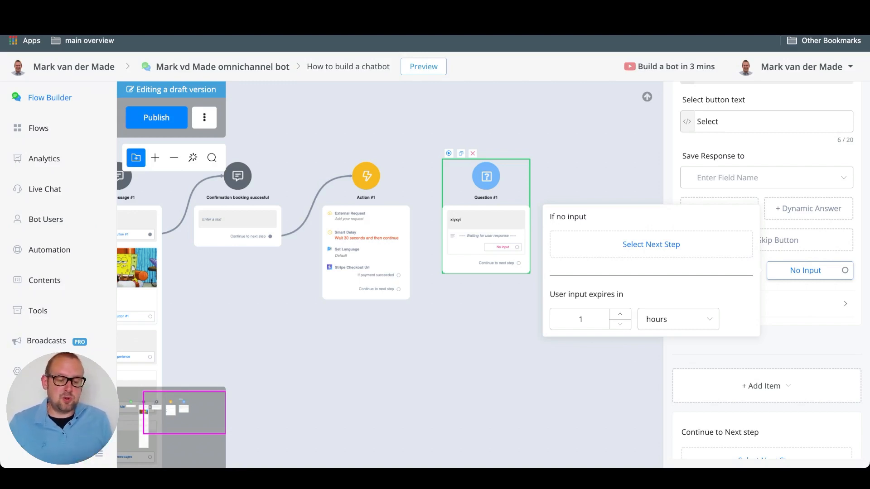
pyautogui.click(678, 320)
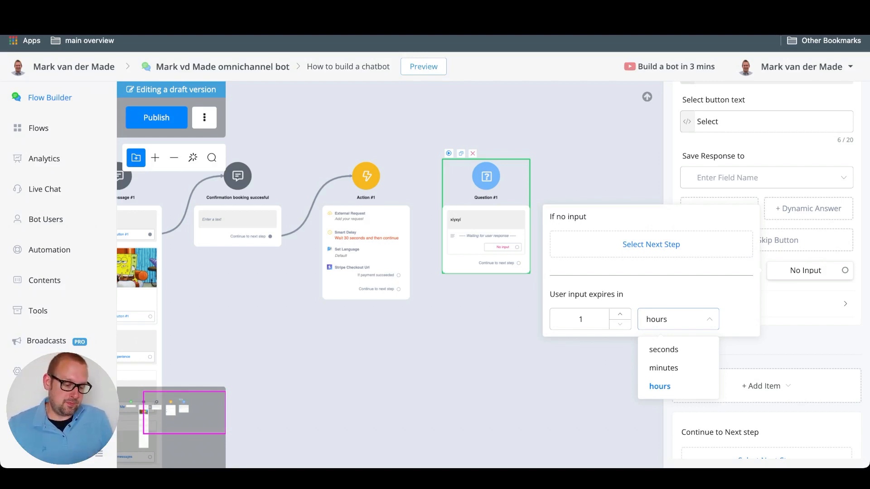
pyautogui.click(494, 349)
# Step: Add a Condition step to the flow after Question #1 and give it a condition group
pyautogui.rightClick(635, 183)
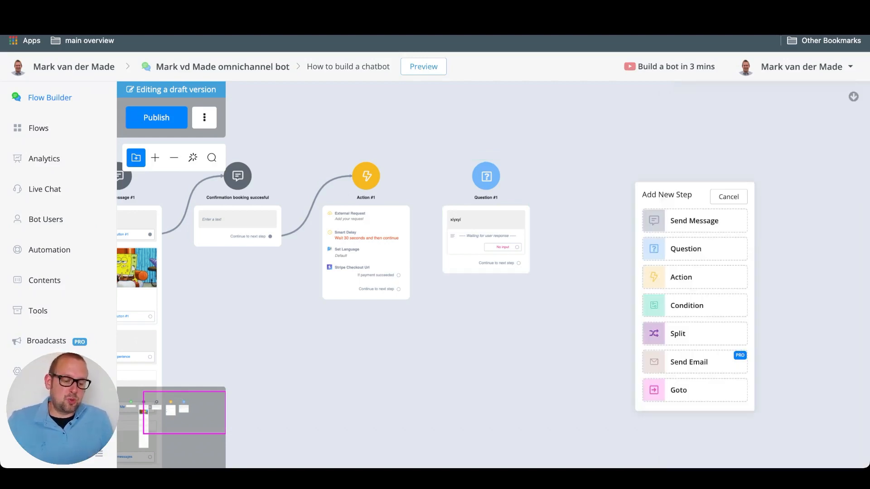
pyautogui.click(693, 305)
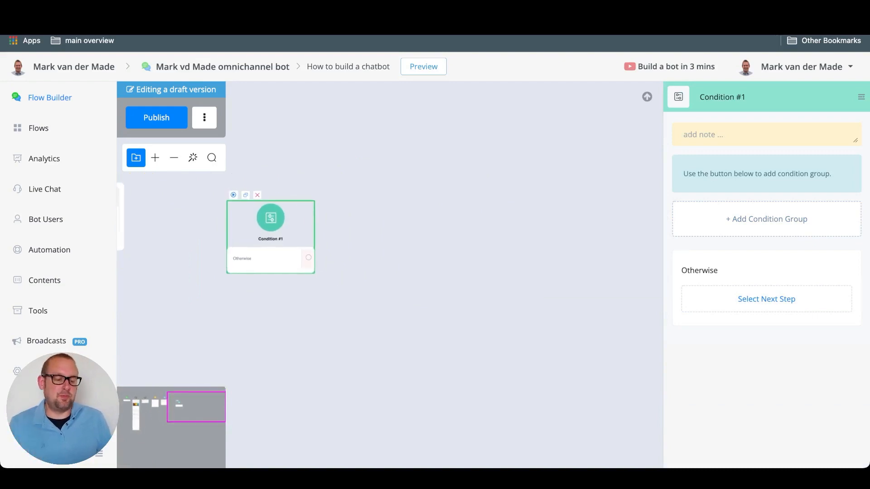
pyautogui.moveTo(766, 219)
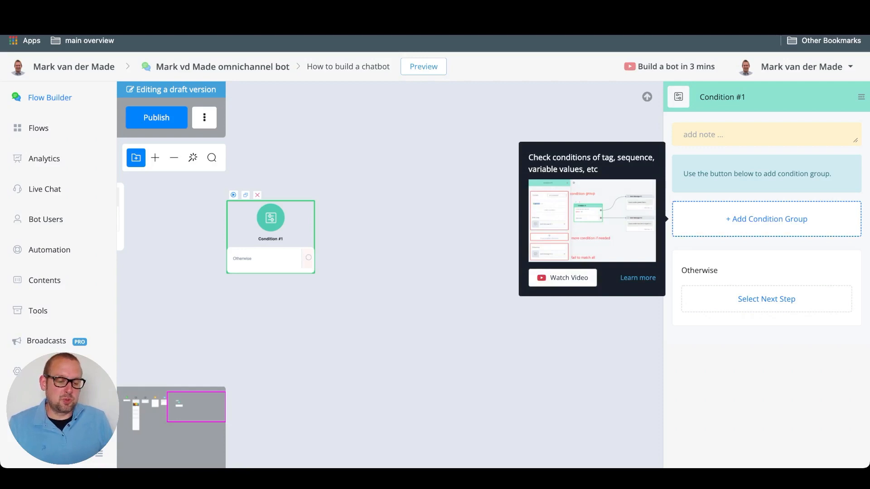
pyautogui.click(767, 219)
# Step: Open a new condition in the group and review the criteria that can be checked, such as tags, channel, opt-in and system fields
pyautogui.click(767, 200)
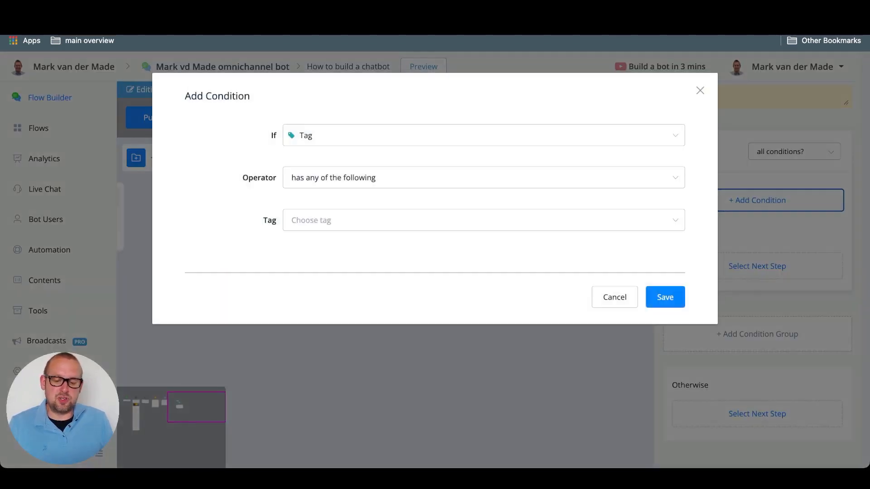
pyautogui.click(483, 136)
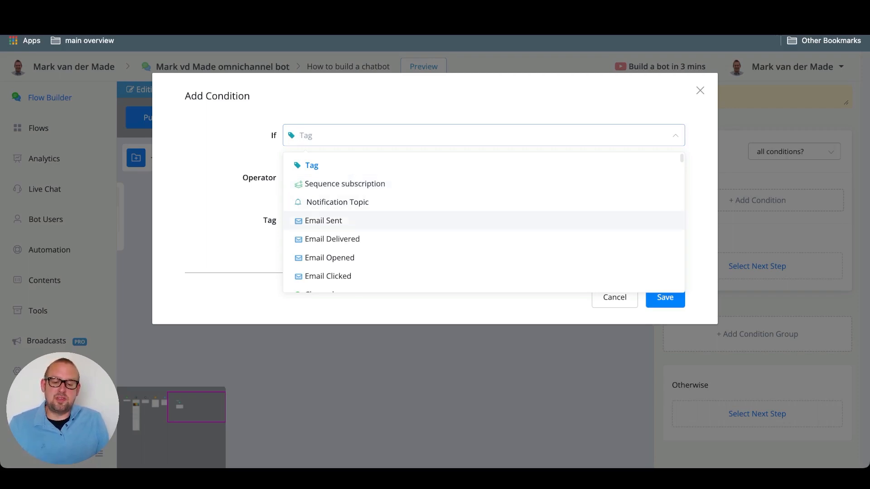
pyautogui.scroll(-1, 453, 222)
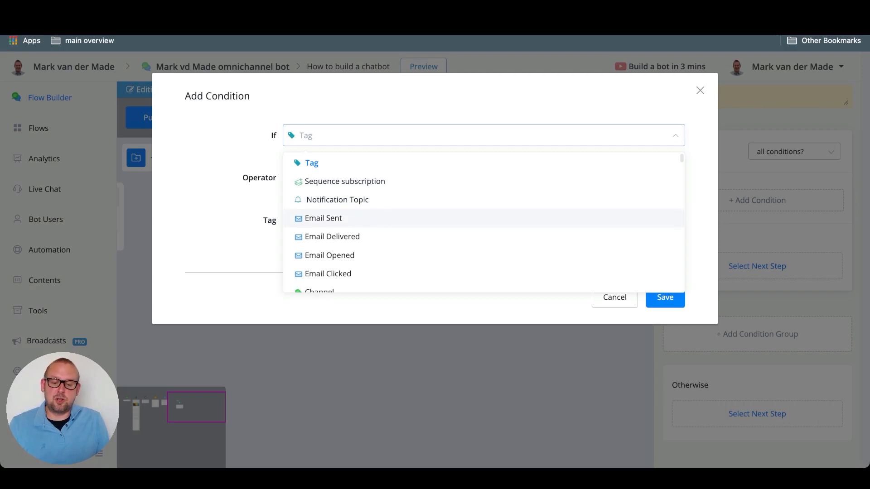
pyautogui.scroll(-3, 453, 226)
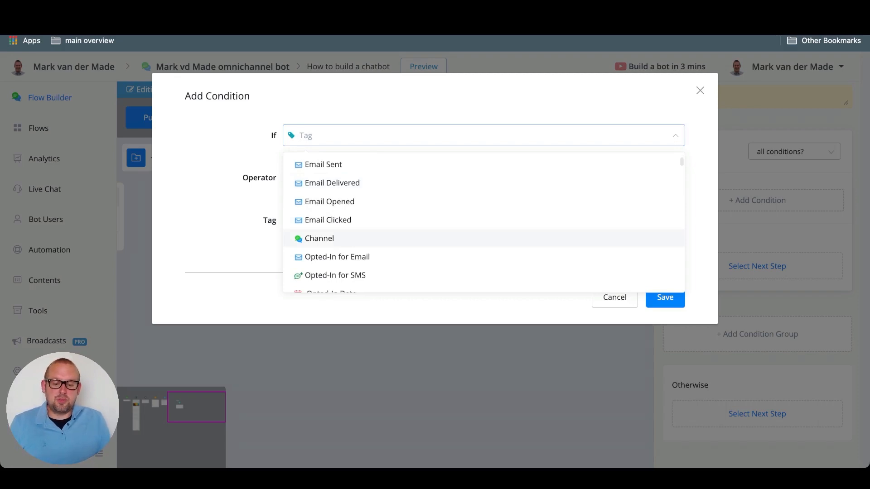
pyautogui.scroll(-3, 453, 235)
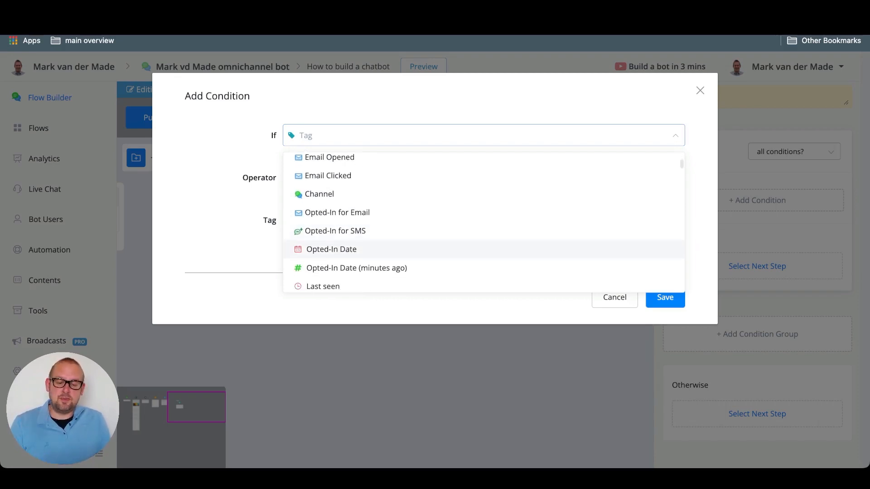
pyautogui.scroll(-1, 453, 249)
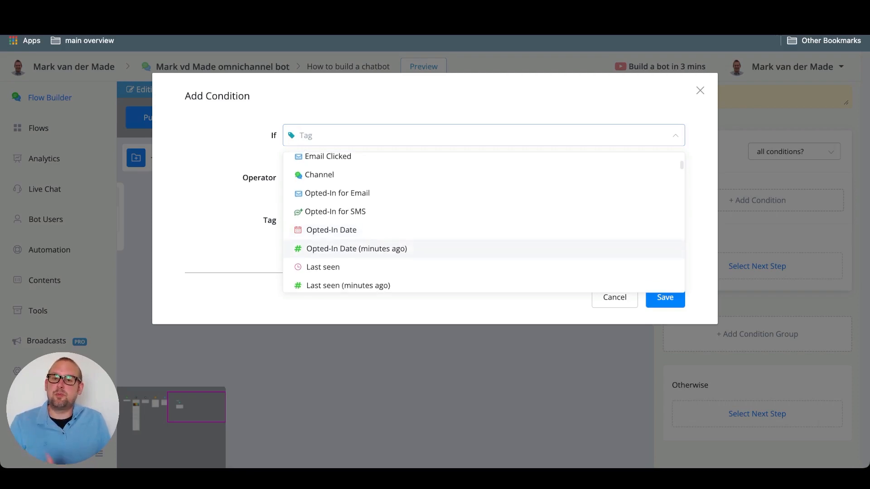
pyautogui.scroll(-6, 453, 249)
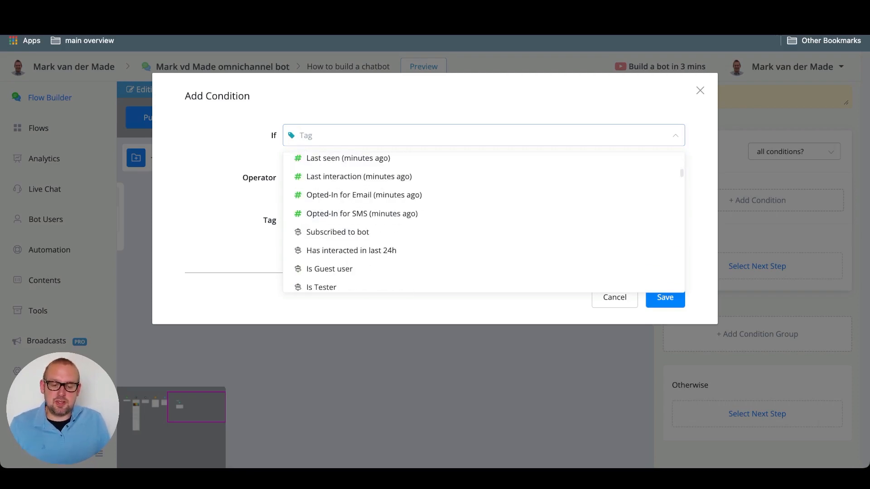
pyautogui.scroll(-3, 454, 208)
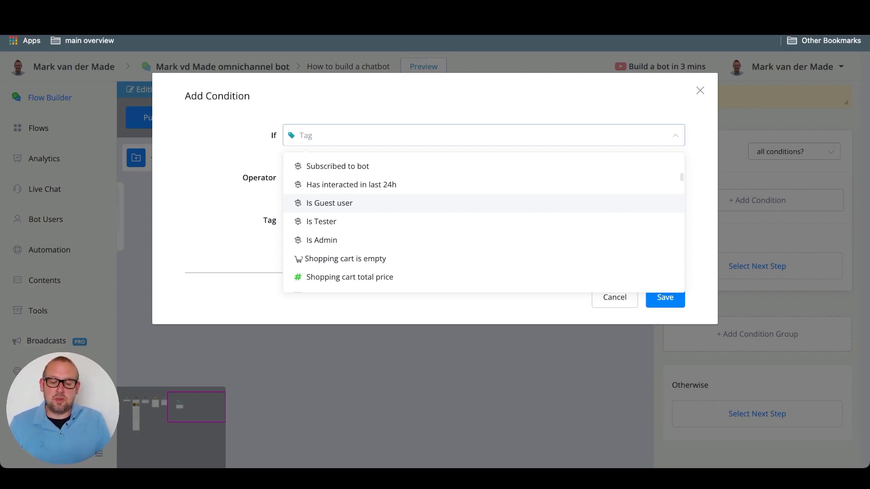
pyautogui.scroll(-10, 483, 222)
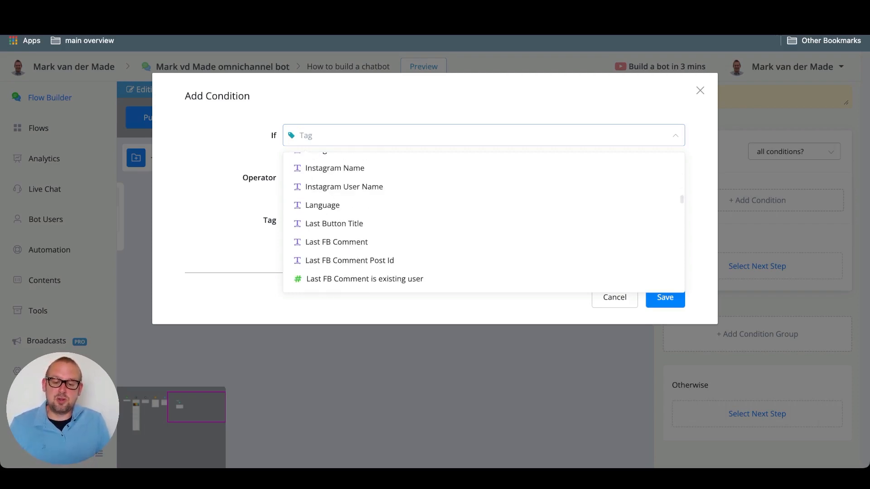
pyautogui.scroll(-5, 484, 222)
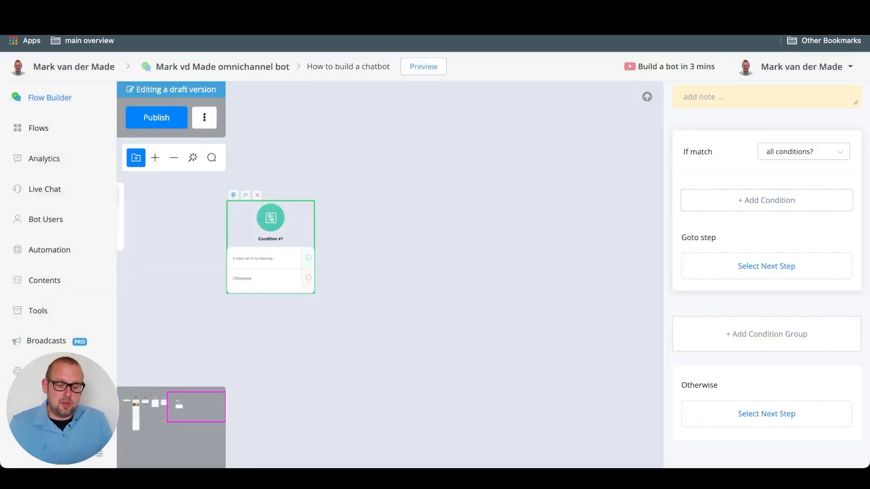
# Step: Add a Split step and move both Split #1 and Condition #1 closer to the preceding steps
pyautogui.rightClick(477, 183)
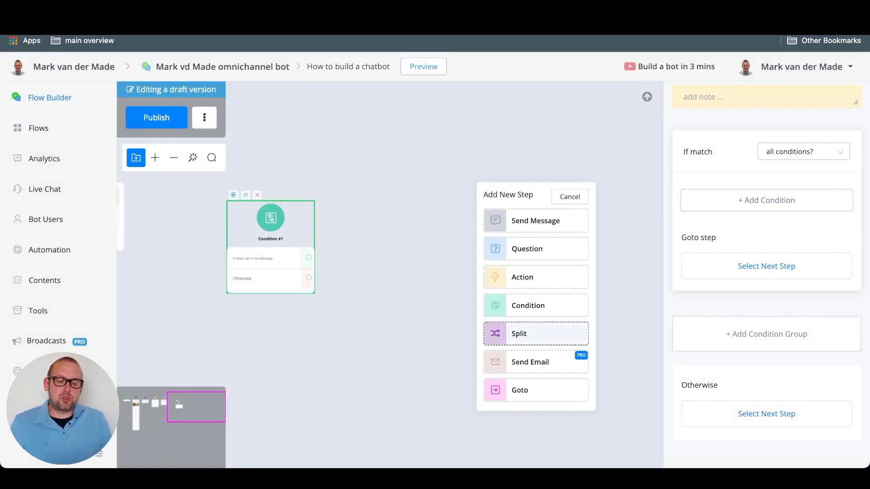
pyautogui.click(535, 334)
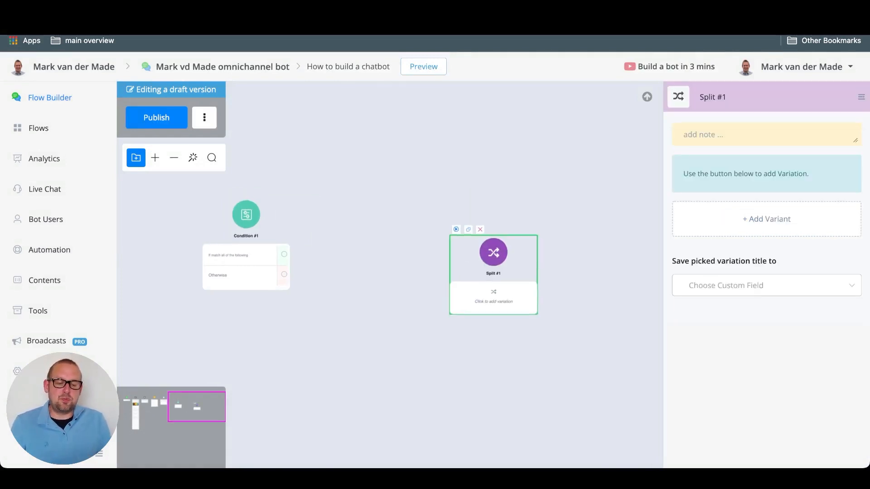
pyautogui.moveTo(493, 252); pyautogui.dragTo(419, 195)
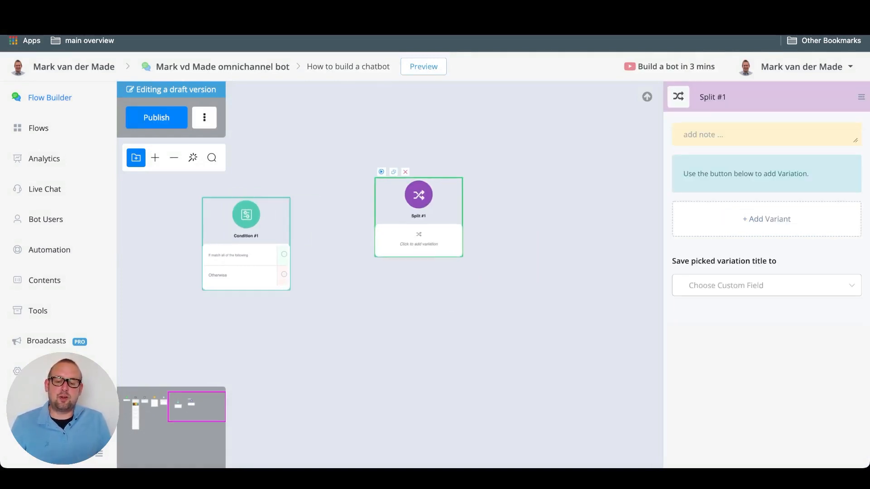
pyautogui.moveTo(246, 215); pyautogui.dragTo(117, 234)
# Step: Add a variant to Split #1
pyautogui.moveTo(419, 295); pyautogui.dragTo(333, 326)
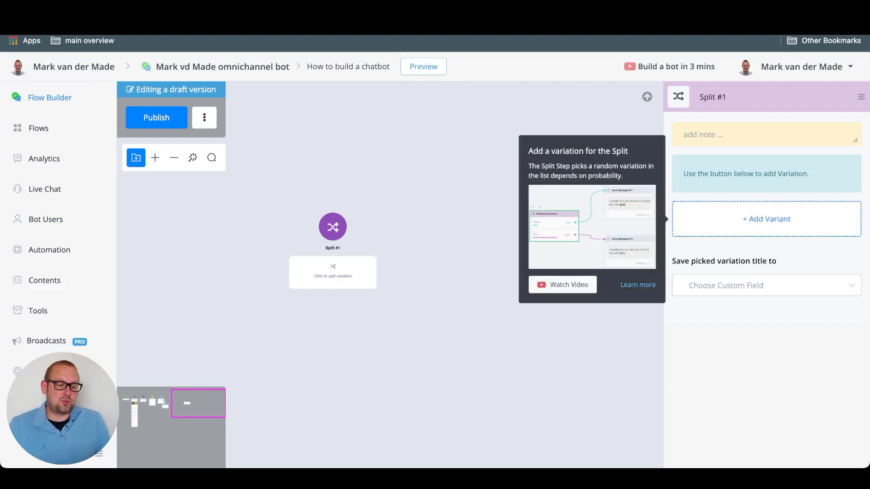
pyautogui.click(766, 220)
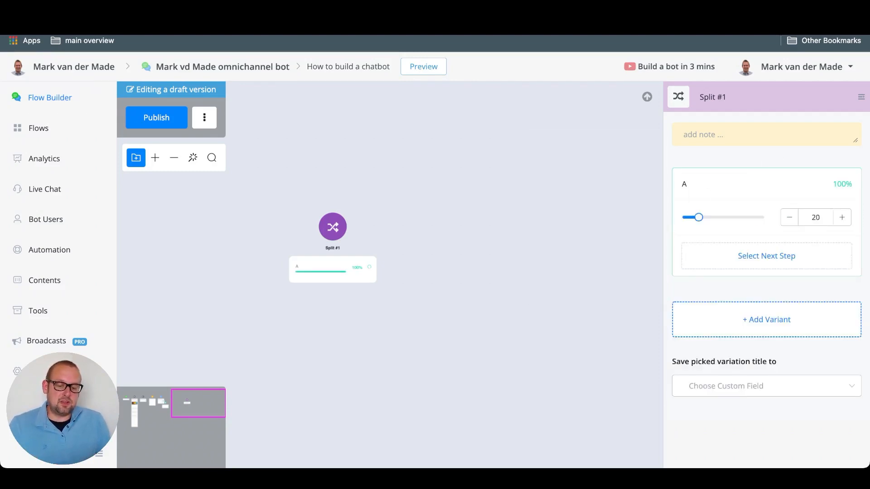
# Step: Add variant B to Split #1 and set the weights of variants A and B to 50 each
pyautogui.click(766, 320)
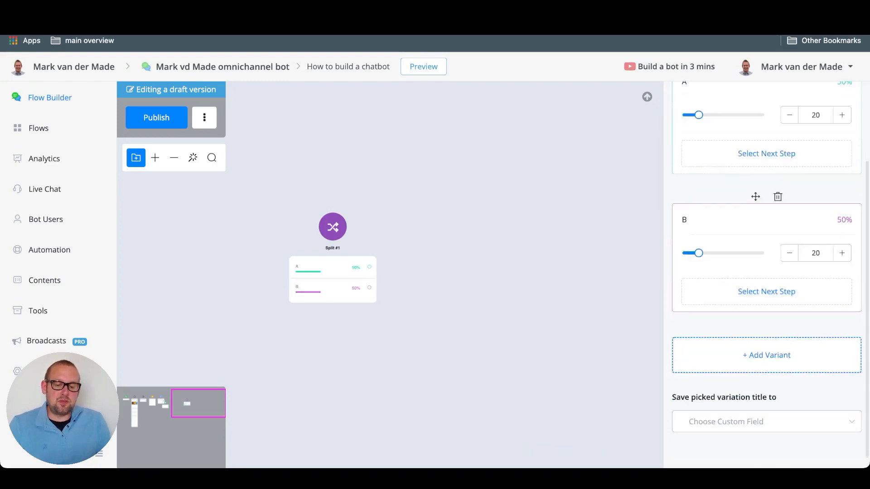
pyautogui.scroll(3, 815, 218)
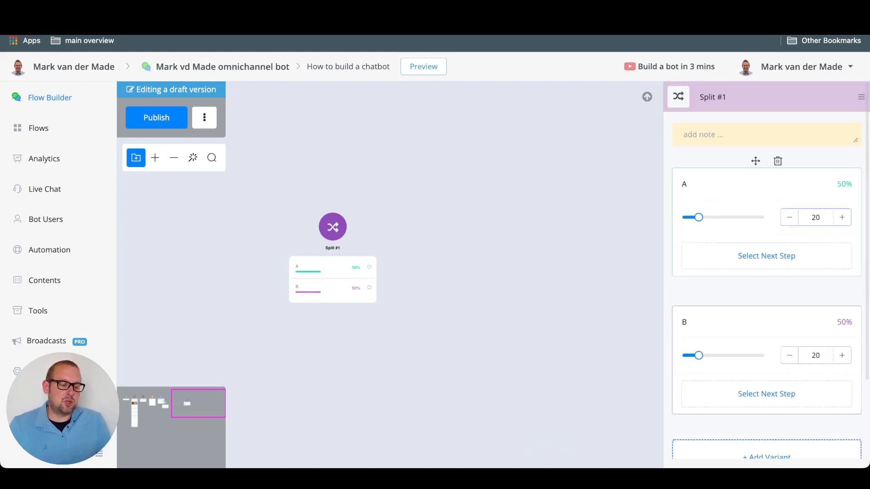
pyautogui.doubleClick(816, 217)
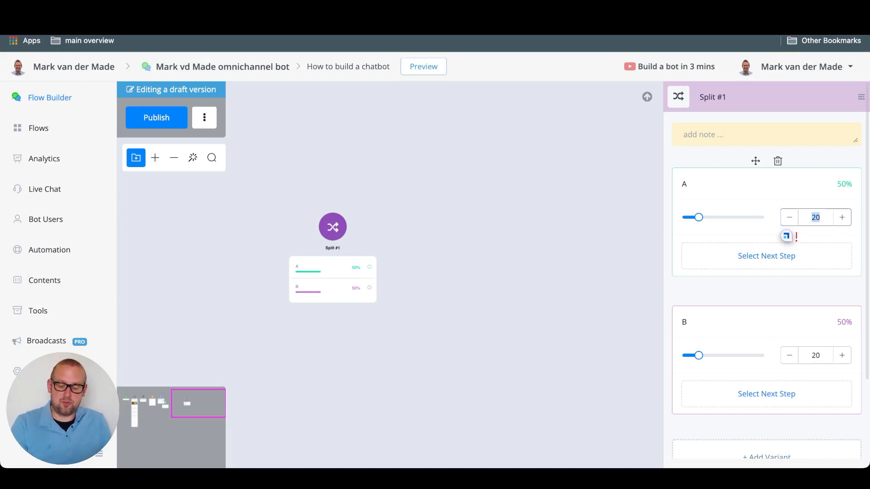
pyautogui.write('50')
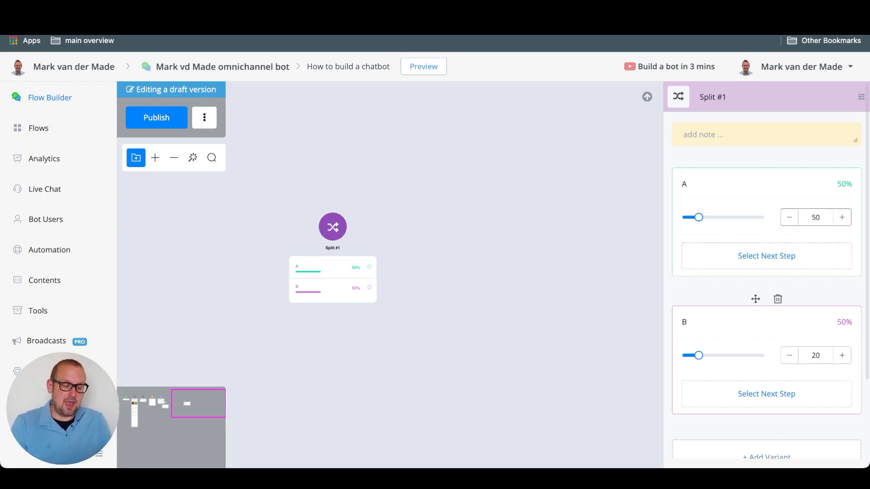
pyautogui.doubleClick(816, 355)
pyautogui.write('50')
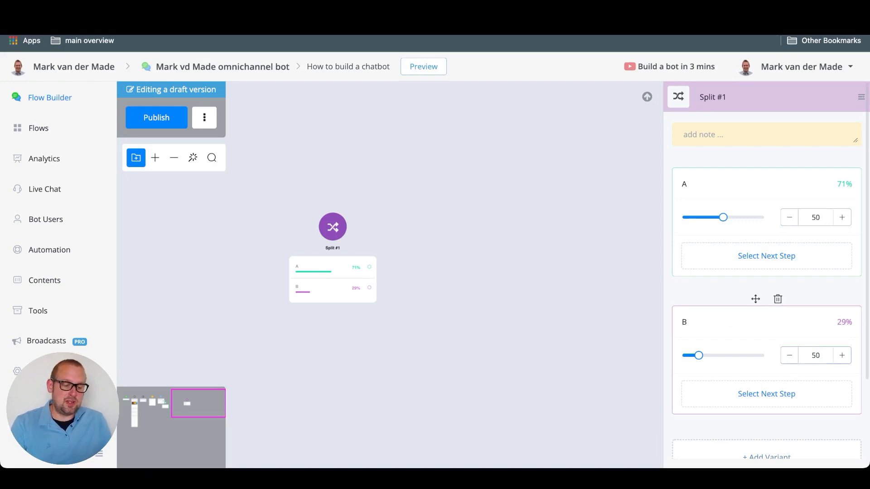
pyautogui.press('Tab')
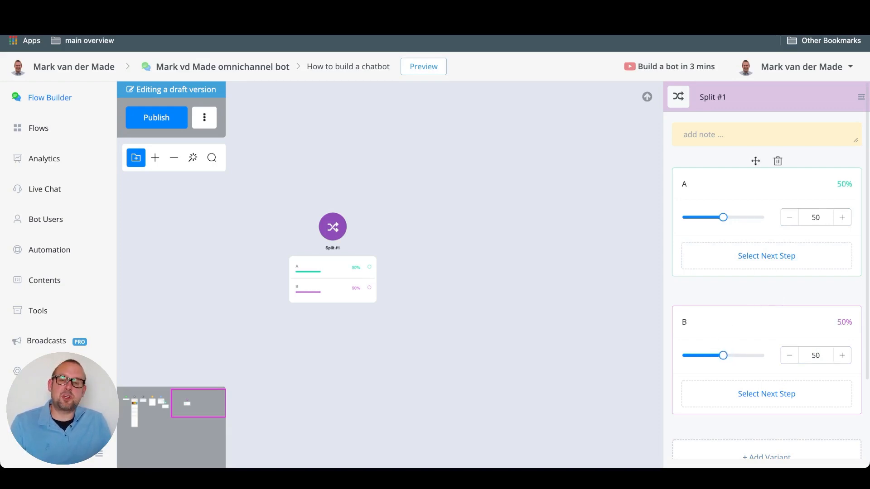
# Step: Change the split distribution by setting variant A to 75 and variant B to 25
pyautogui.doubleClick(816, 217)
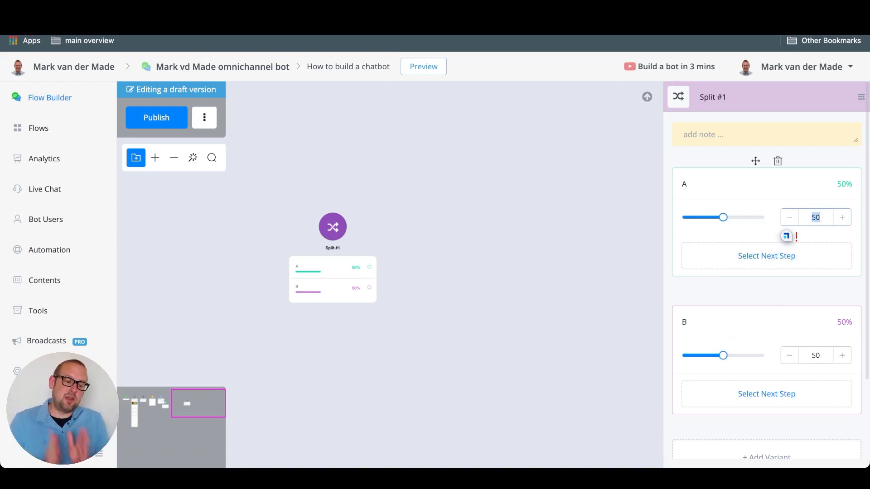
pyautogui.write('75')
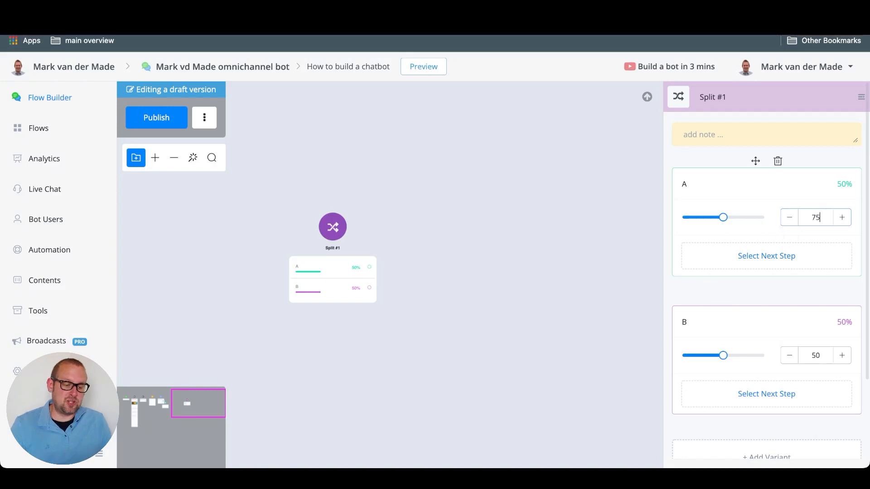
pyautogui.click(821, 356)
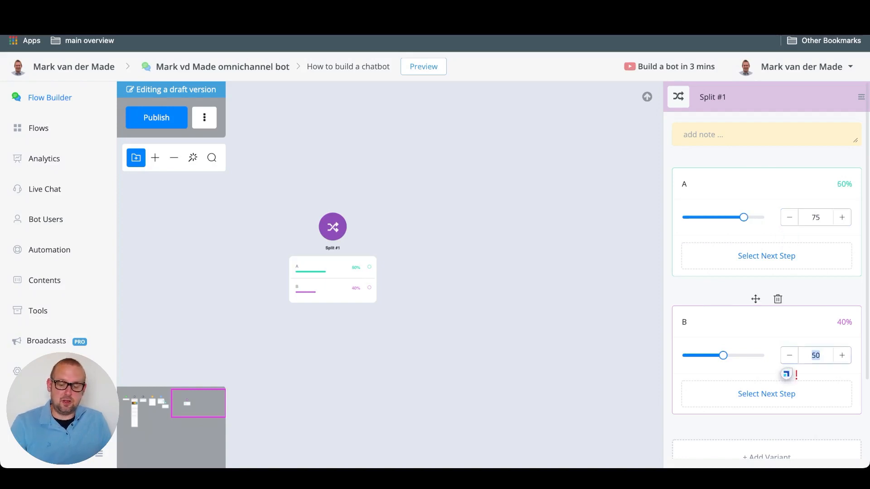
pyautogui.press('BackSpace')
pyautogui.press('BackSpace')
pyautogui.write('25')
pyautogui.click(770, 322)
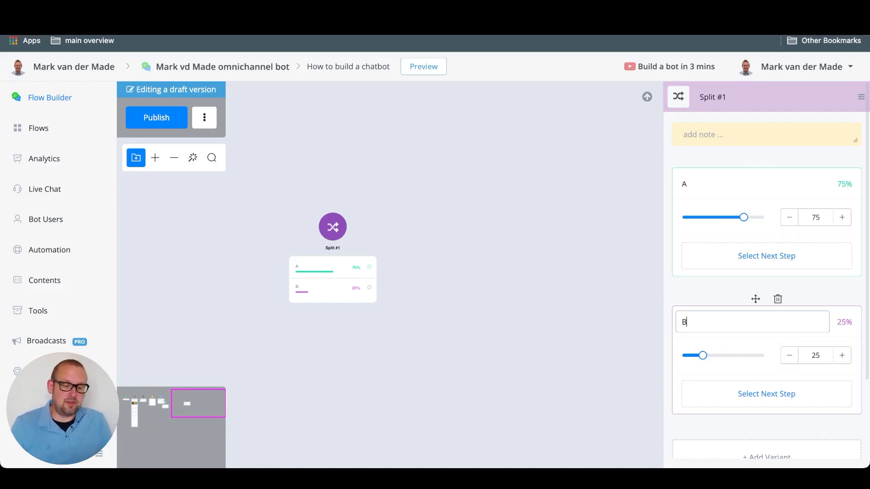
pyautogui.scroll(4, 336, 270)
pyautogui.scroll(5, 336, 270)
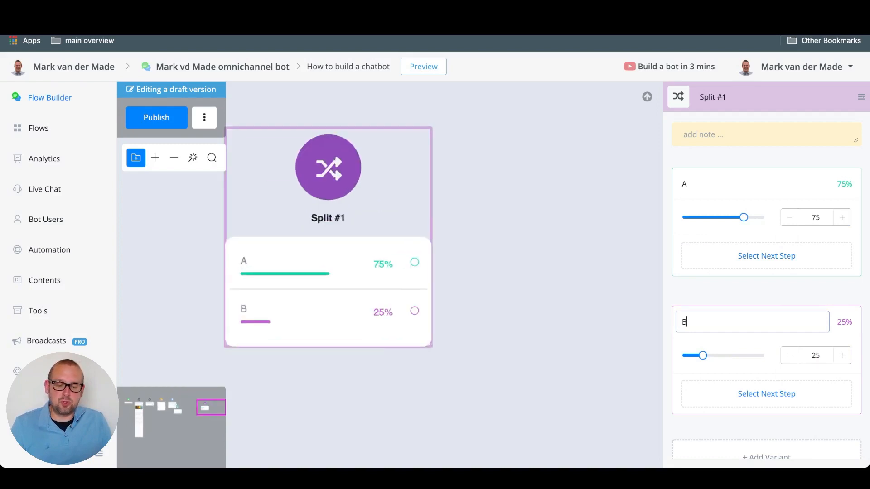
# Step: Add a Send Email step in the free canvas space beyond Split #1
pyautogui.moveTo(335, 271); pyautogui.dragTo(493, 243)
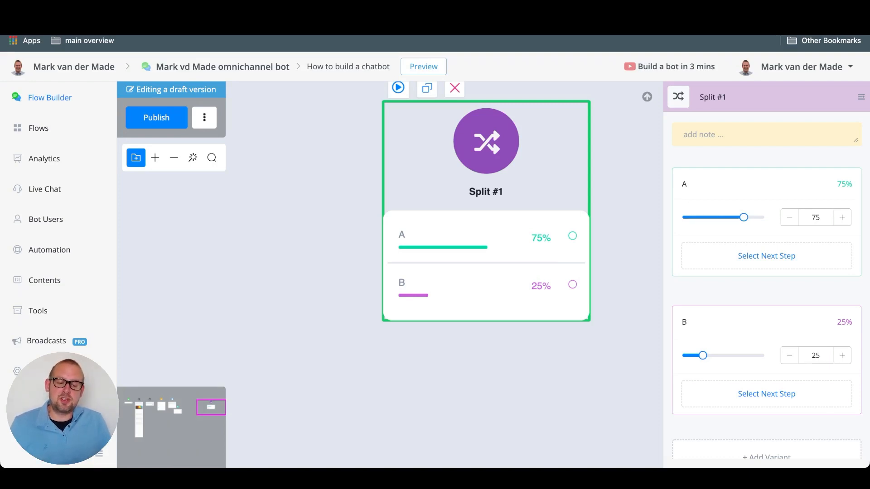
pyautogui.click(136, 158)
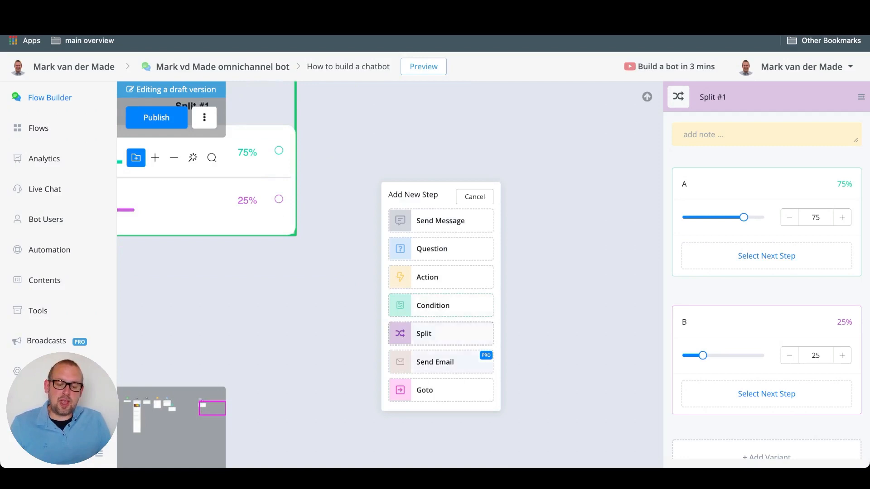
pyautogui.click(435, 362)
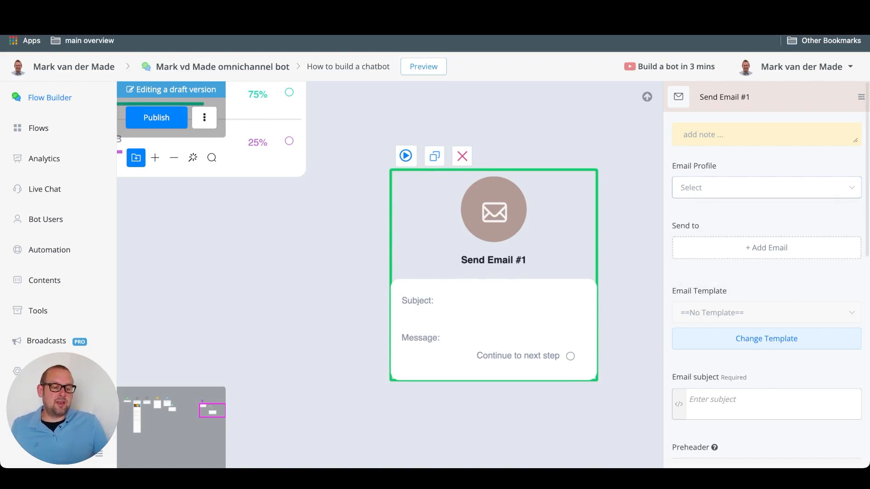
# Step: Examine the Send Email settings, including the email profile choices, template, subject, preheader, message blocks and attachments
pyautogui.click(766, 187)
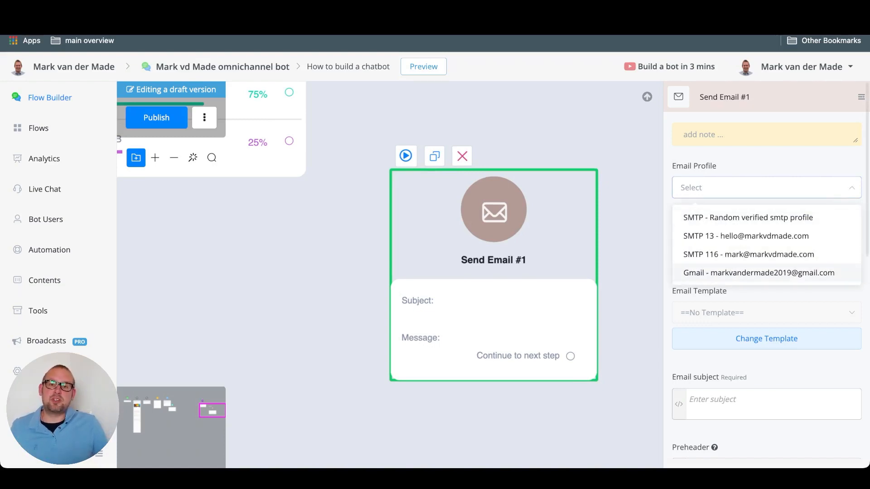
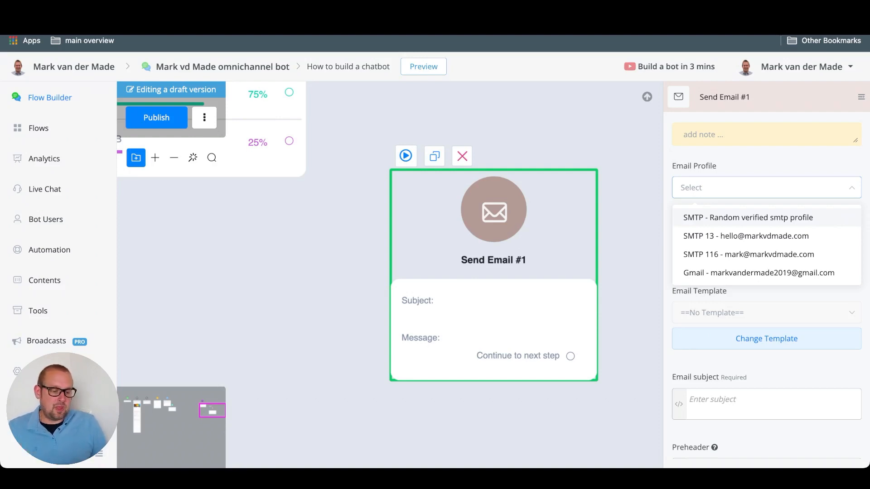
pyautogui.click(766, 363)
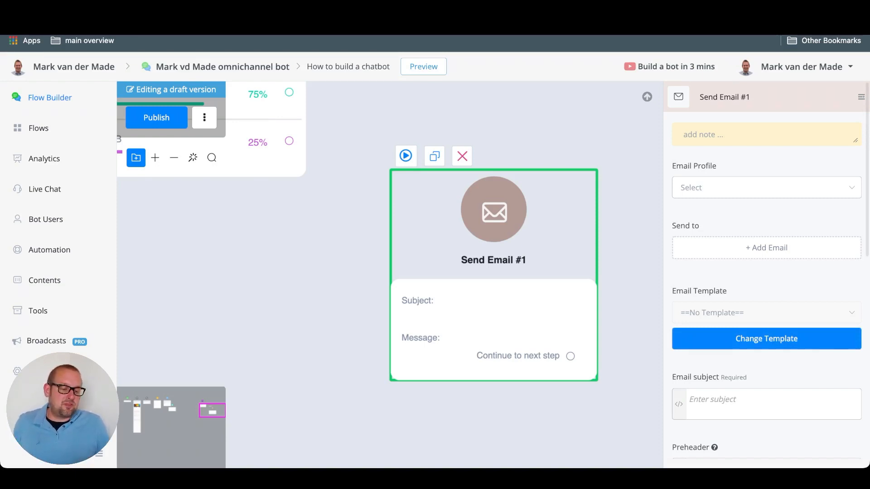
pyautogui.scroll(-3, 765, 339)
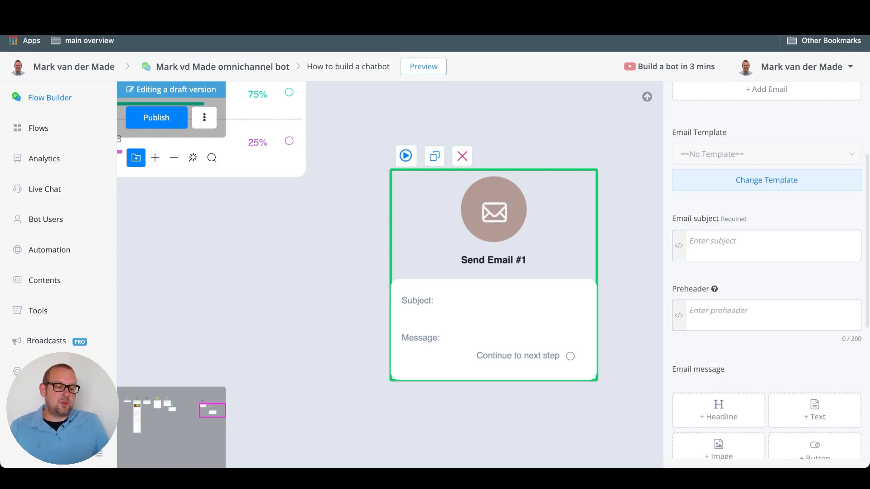
pyautogui.click(766, 245)
pyautogui.click(766, 315)
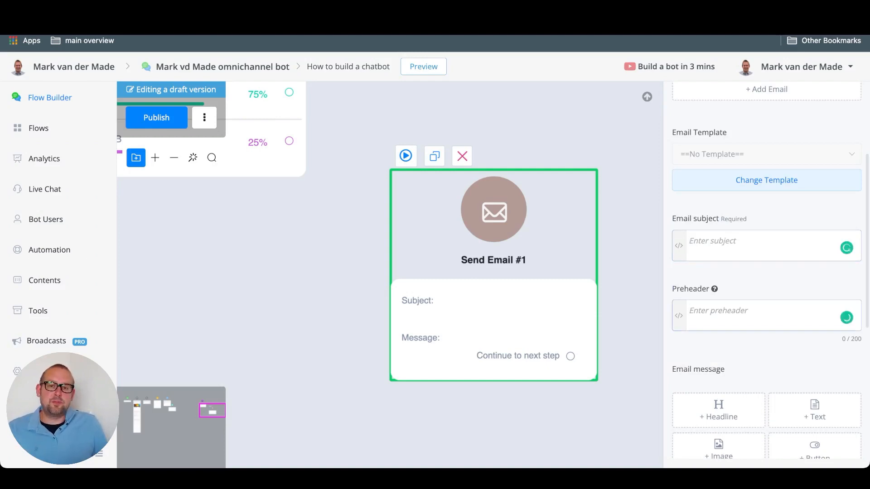
pyautogui.scroll(-2, 767, 269)
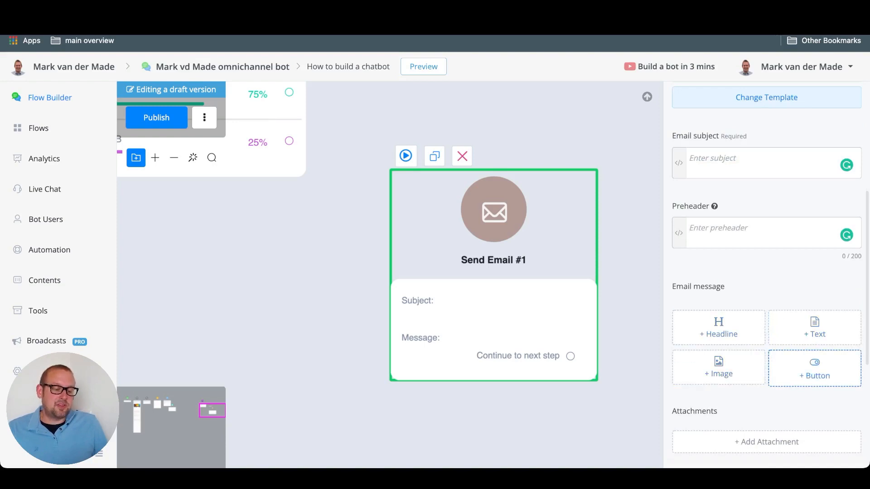
pyautogui.scroll(-2, 793, 357)
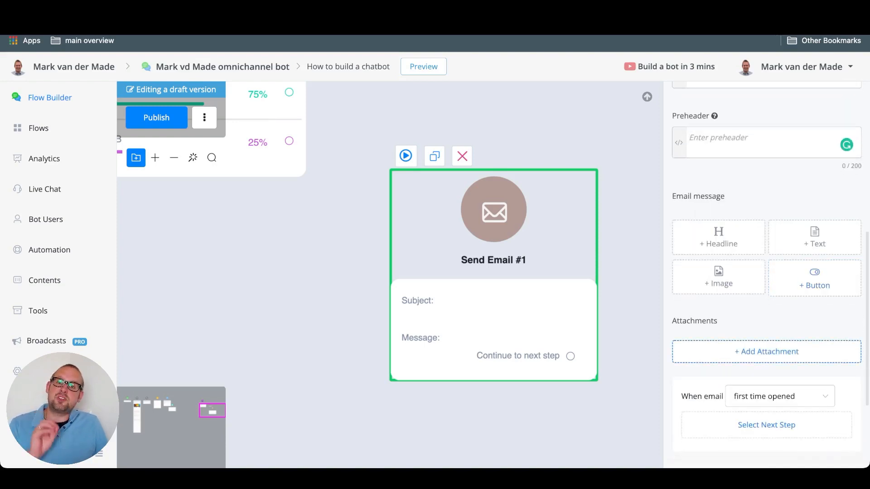
pyautogui.scroll(-1, 779, 353)
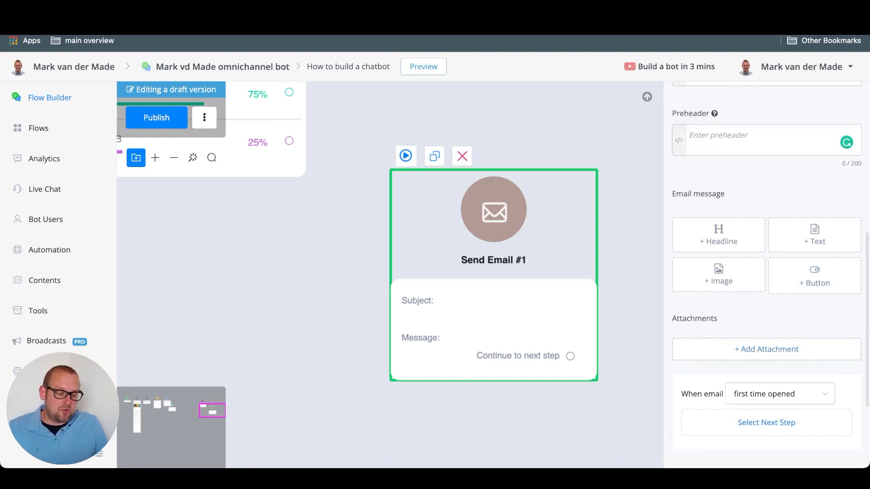
# Step: Try the "each time opened" trigger for the email's follow-up branch, and set it back to "first time opened"
pyautogui.click(780, 394)
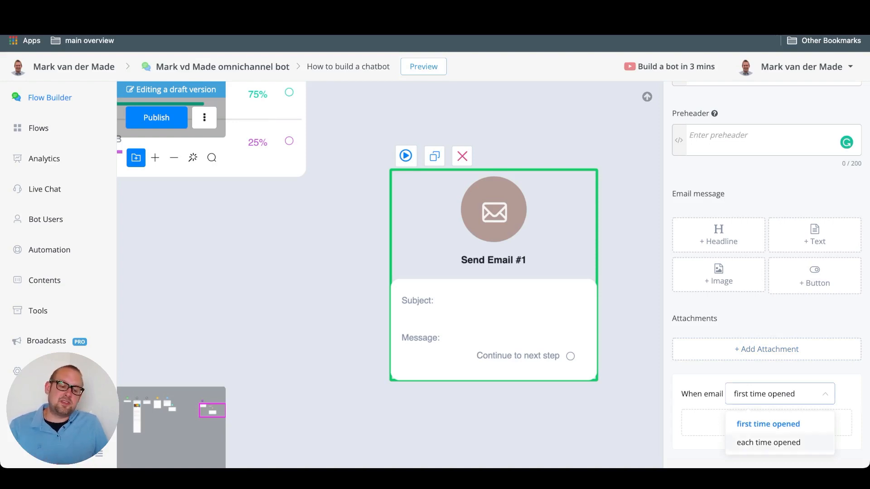
pyautogui.click(769, 443)
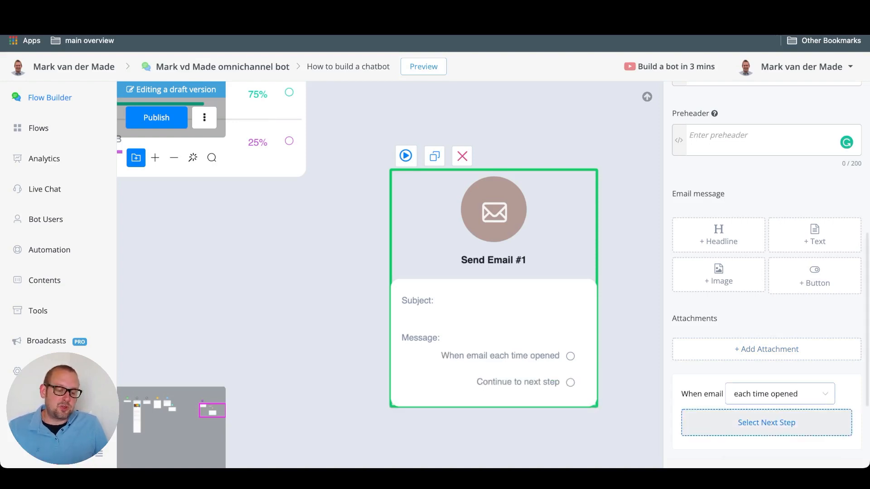
pyautogui.click(811, 394)
pyautogui.click(770, 421)
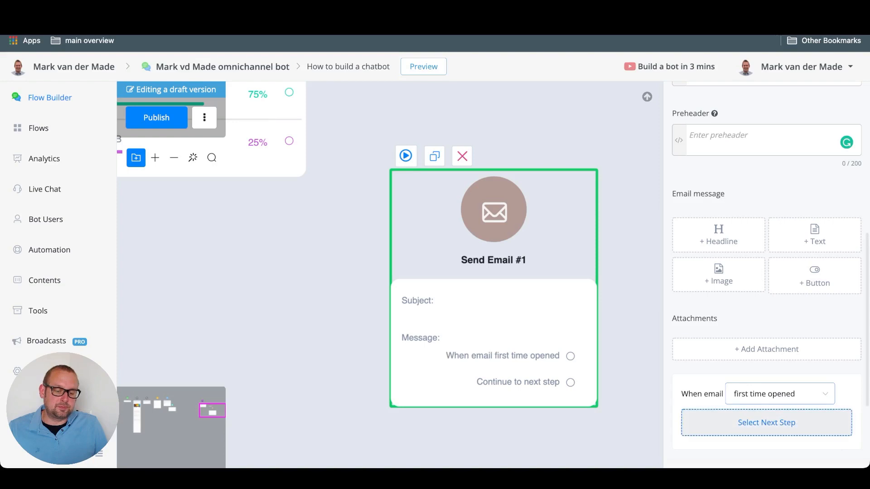
pyautogui.moveTo(630, 364); pyautogui.dragTo(404, 346)
pyautogui.scroll(2, 310, 348)
pyautogui.moveTo(310, 348); pyautogui.dragTo(766, 350)
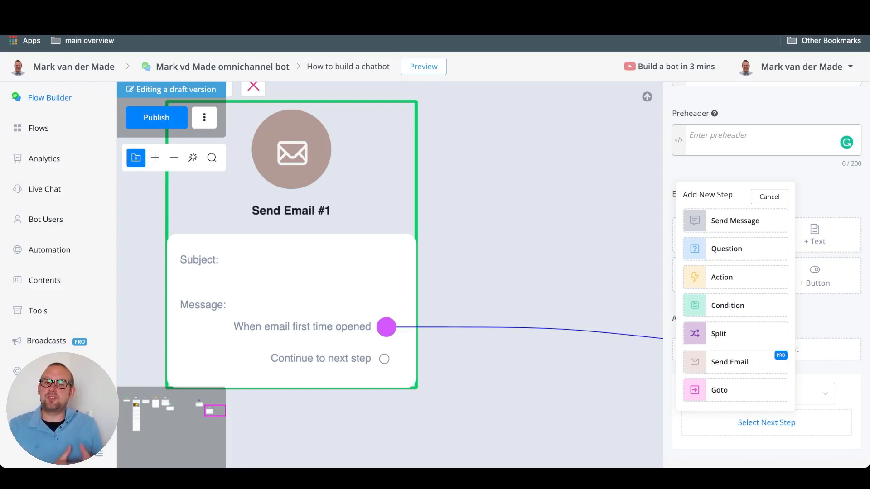
pyautogui.click(769, 196)
# Step: Add a Goto step beside Send Email #1 and choose the existing step Question #1 as its destination
pyautogui.click(520, 272)
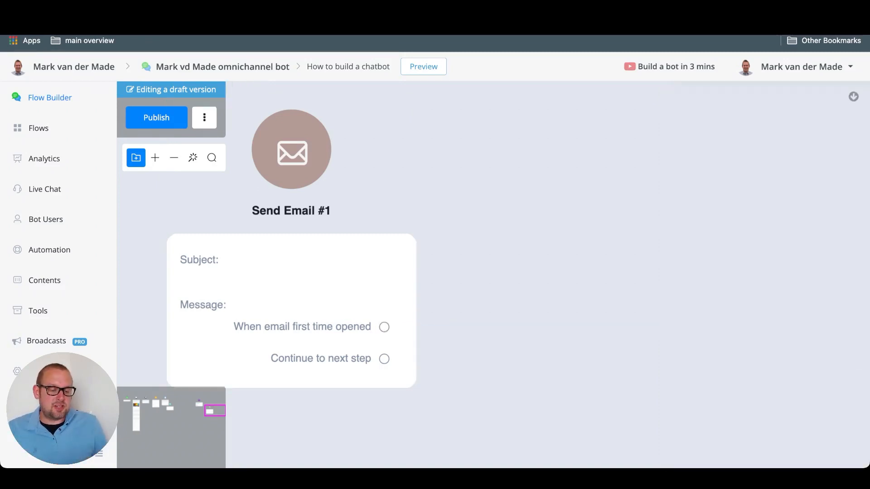
pyautogui.rightClick(521, 272)
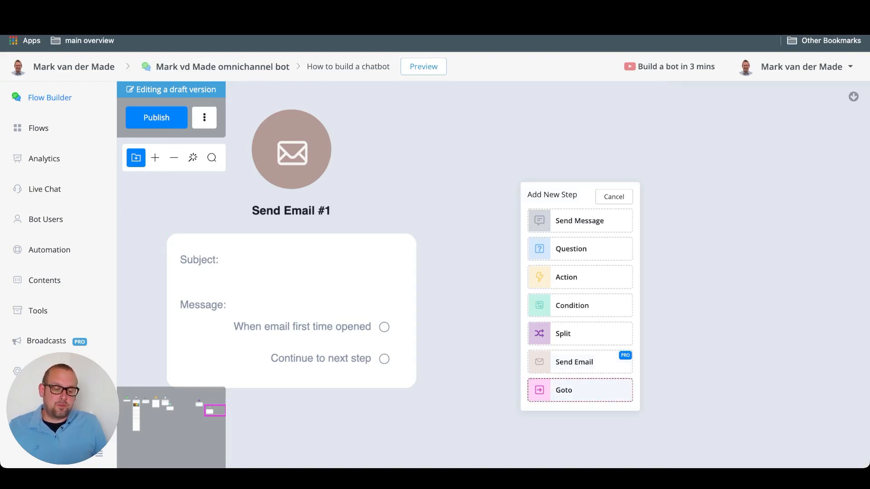
pyautogui.click(580, 390)
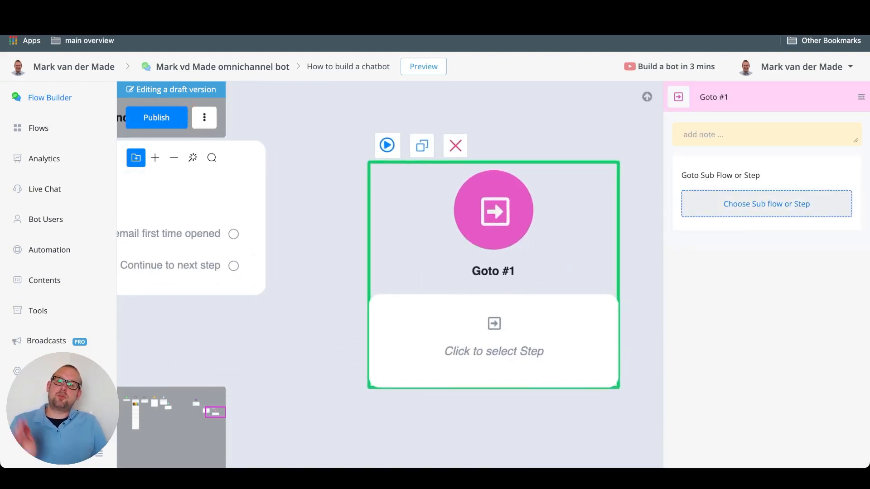
pyautogui.click(766, 204)
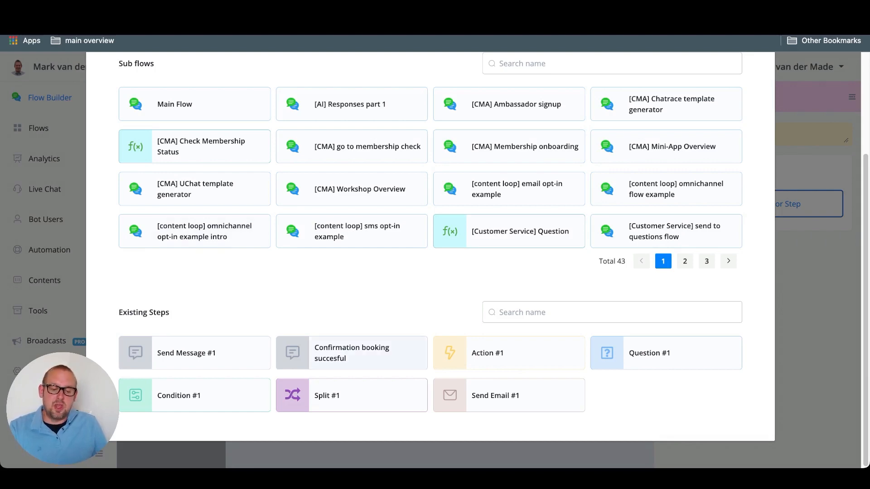
pyautogui.click(666, 353)
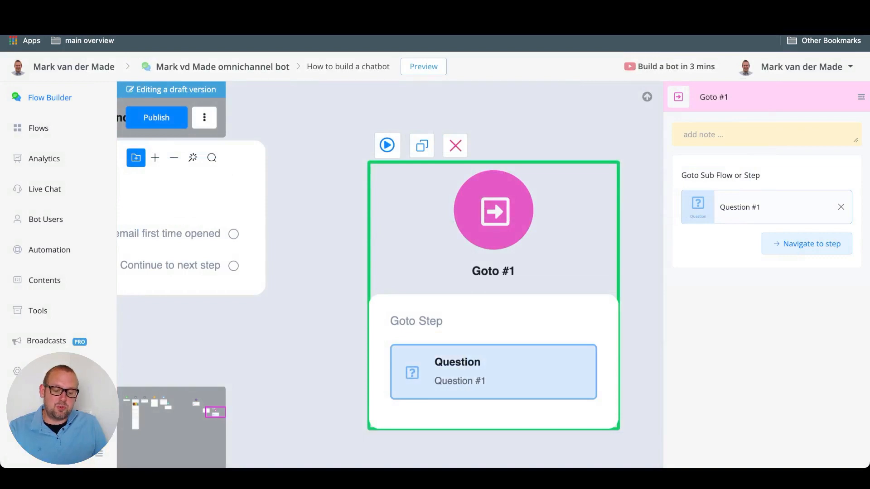
# Step: Navigate from Goto #1 to its destination step Question #1 and return to Goto #1
pyautogui.moveTo(313, 317); pyautogui.dragTo(527, 411)
pyautogui.scroll(-5, 462, 218)
pyautogui.moveTo(344, 226); pyautogui.dragTo(612, 336)
pyautogui.click(806, 244)
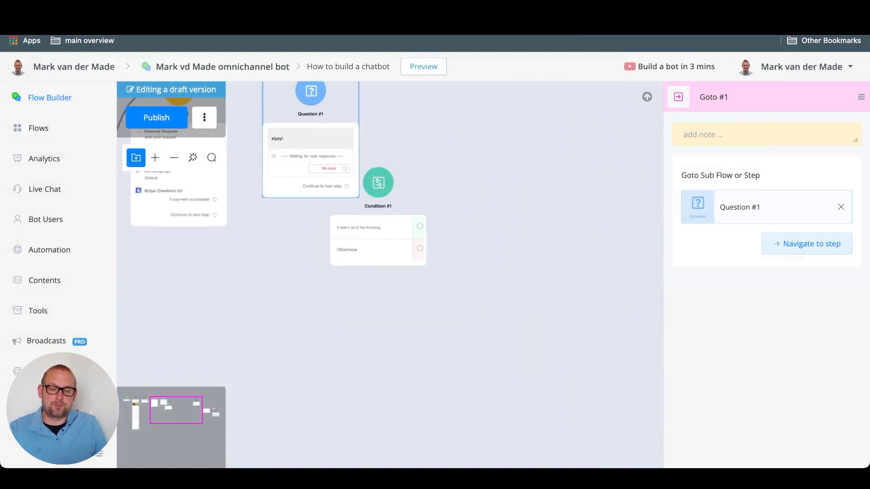
pyautogui.click(310, 138)
pyautogui.moveTo(290, 254); pyautogui.dragTo(440, 374)
pyautogui.moveTo(626, 317); pyautogui.dragTo(172, 290)
pyautogui.scroll(-1, 364, 317)
pyautogui.click(363, 358)
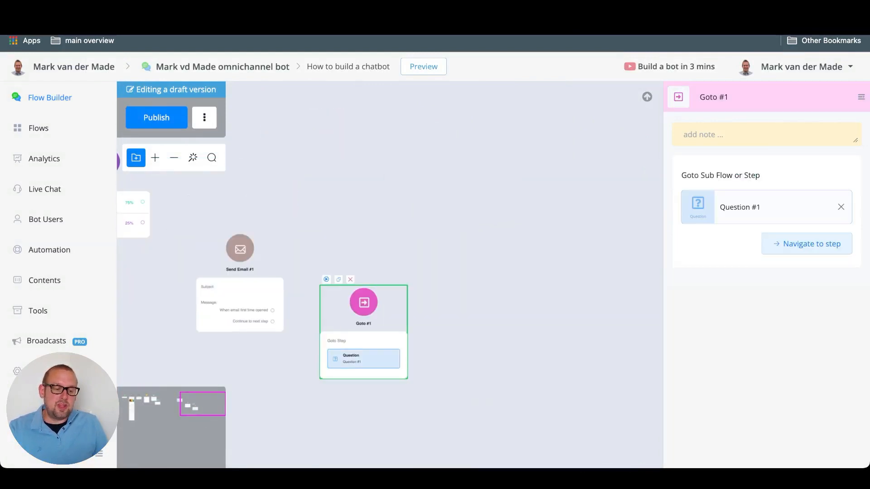
# Step: Remove Question #1 as the destination of Goto #1 and review the available sub flows without choosing one
pyautogui.click(841, 207)
pyautogui.click(839, 205)
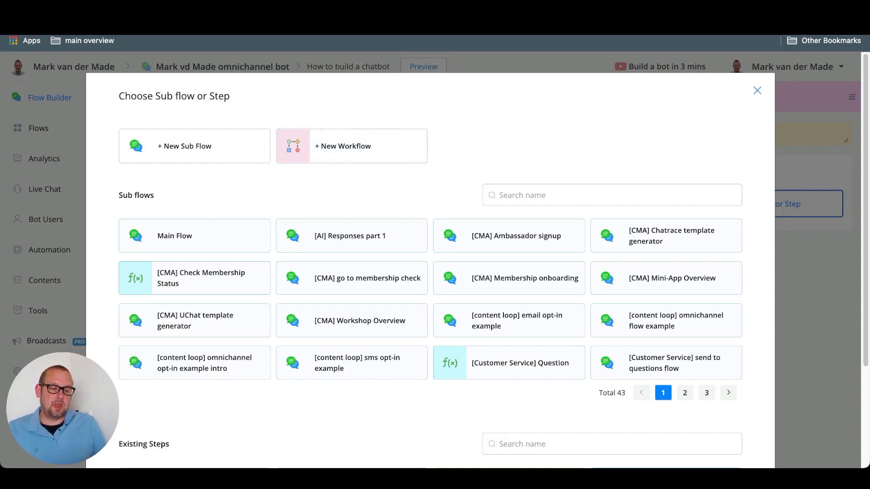
pyautogui.click(758, 91)
pyautogui.scroll(-8, 466, 212)
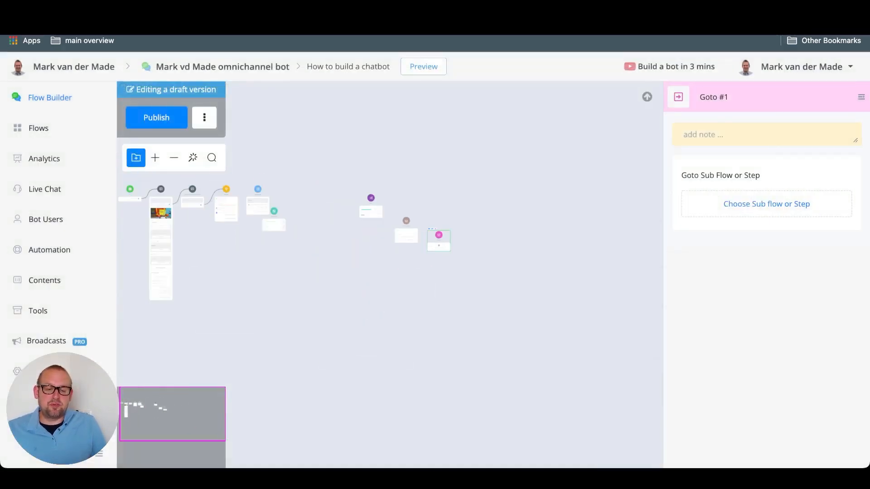
# Step: Open the flows list and examine the Web, Workflow and Function Flow types available for a new sub flow
pyautogui.moveTo(408, 281); pyautogui.dragTo(376, 285)
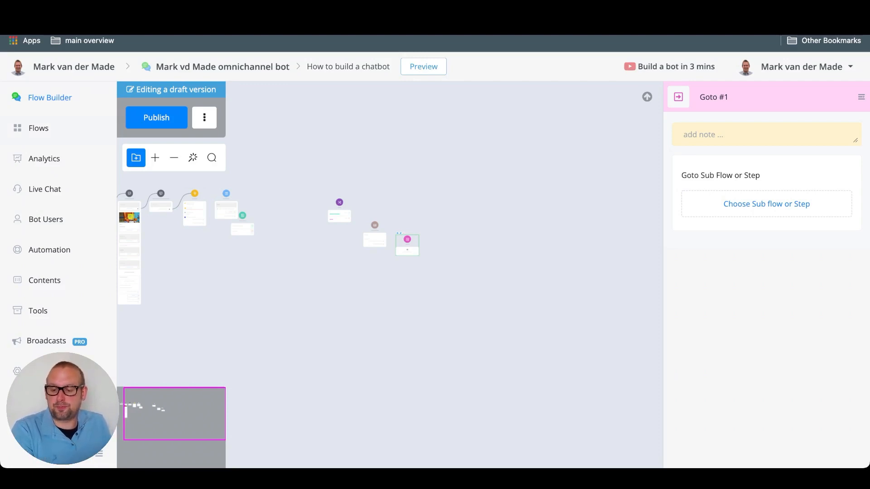
pyautogui.click(39, 128)
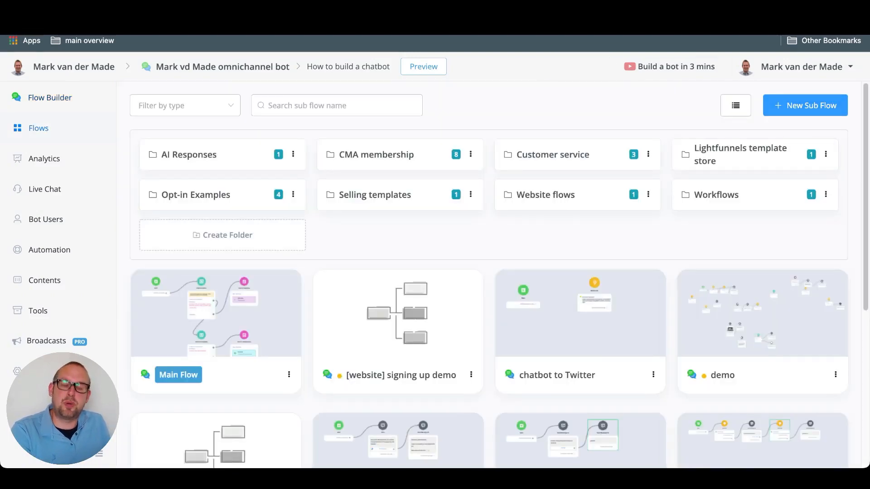
pyautogui.click(805, 105)
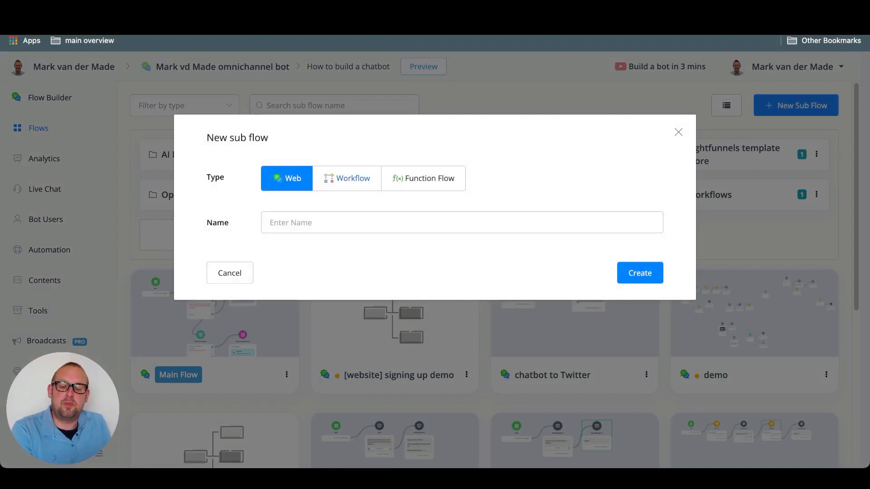
pyautogui.click(347, 178)
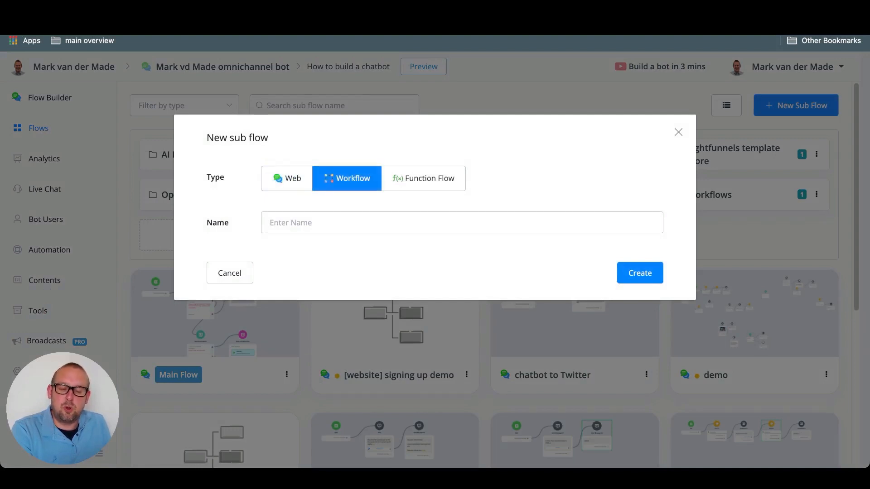
pyautogui.click(423, 178)
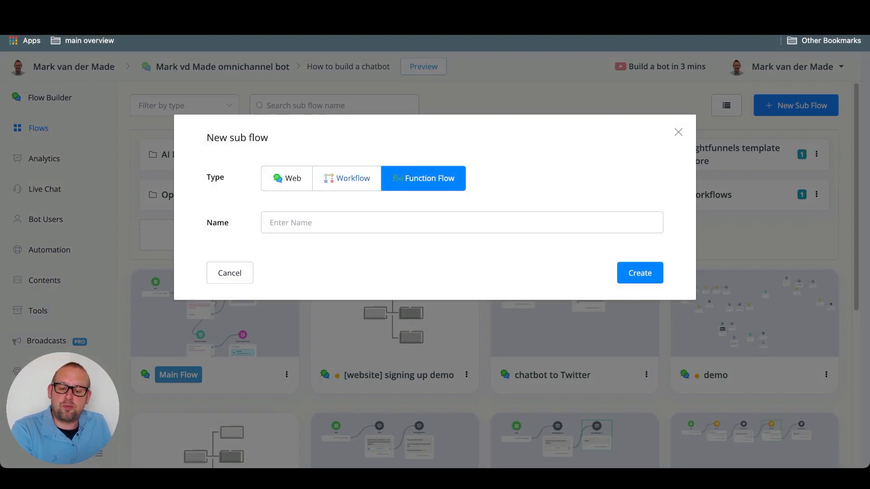
pyautogui.click(347, 178)
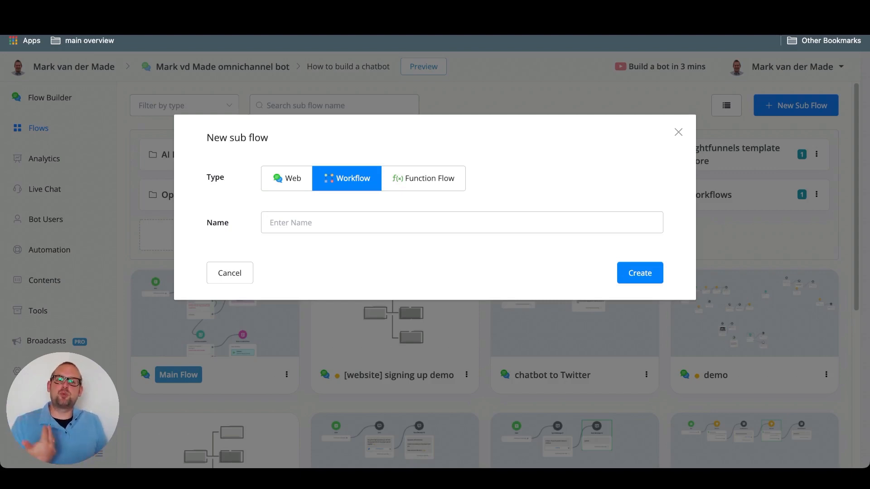
pyautogui.click(424, 178)
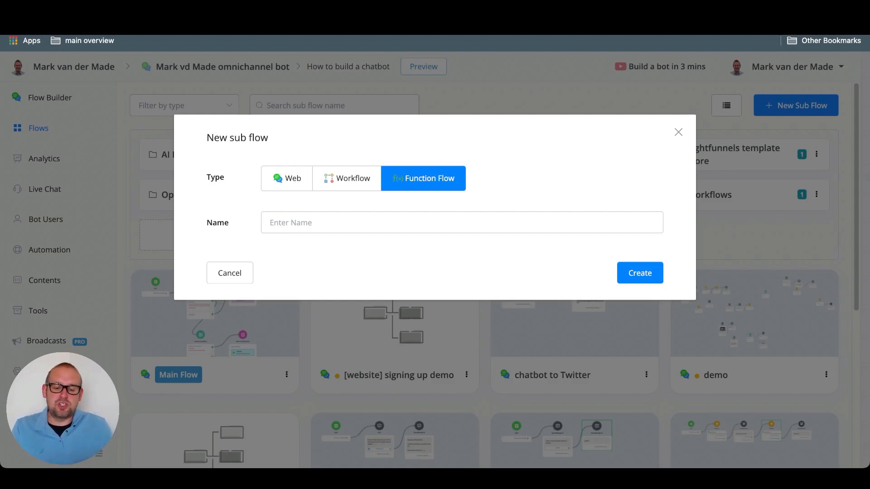
pyautogui.click(347, 178)
pyautogui.click(423, 178)
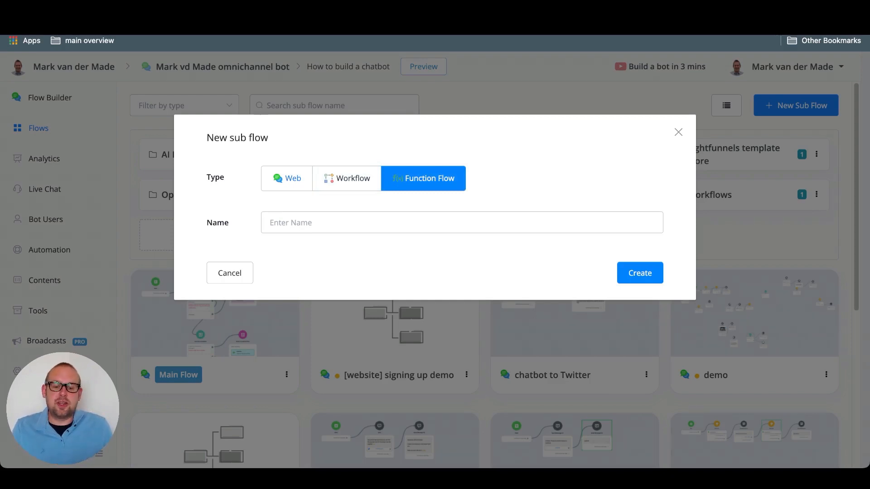
pyautogui.click(287, 178)
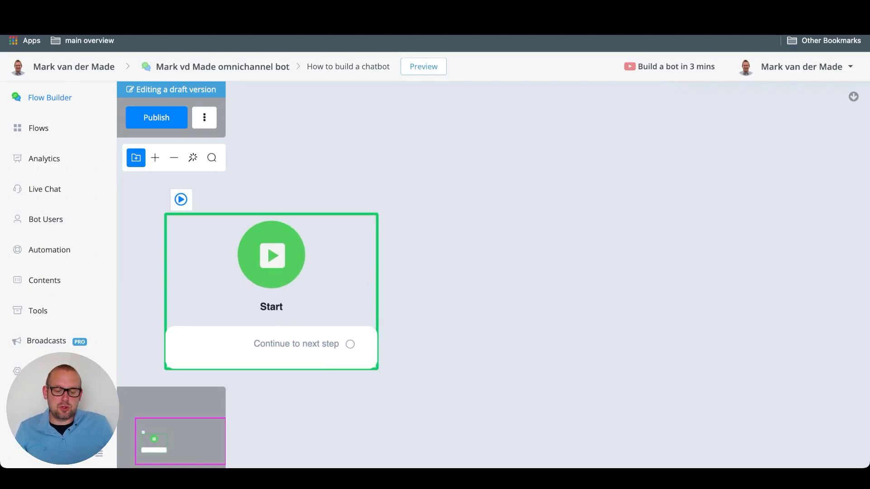
# Step: Add a Send Message step connected to Start in the empty flow and rename it "Welcome new user"
pyautogui.moveTo(352, 344); pyautogui.dragTo(523, 216)
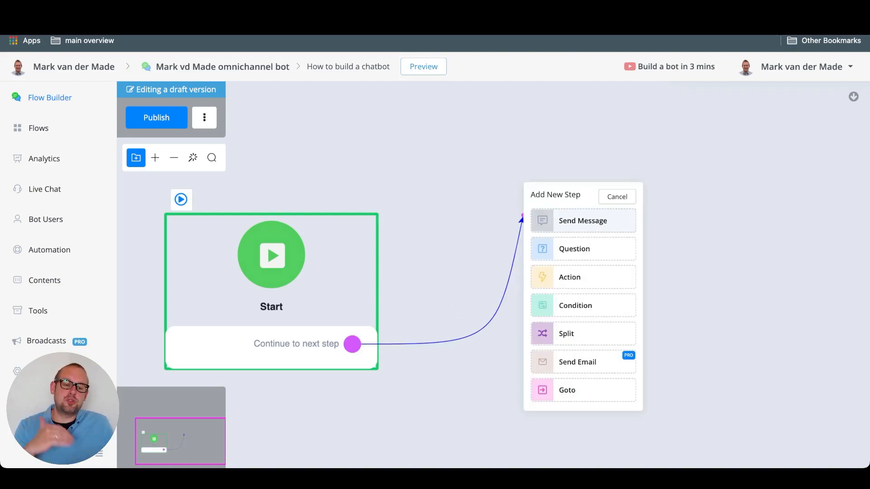
pyautogui.click(583, 221)
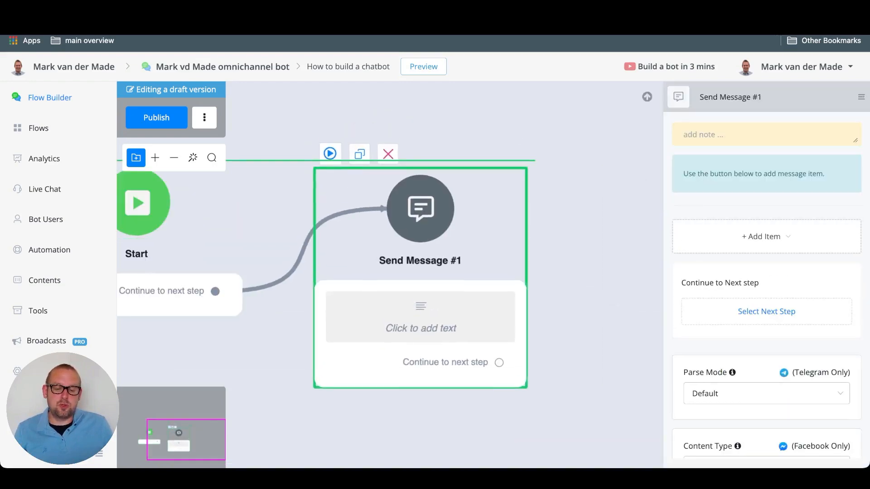
pyautogui.moveTo(414, 196); pyautogui.dragTo(413, 202)
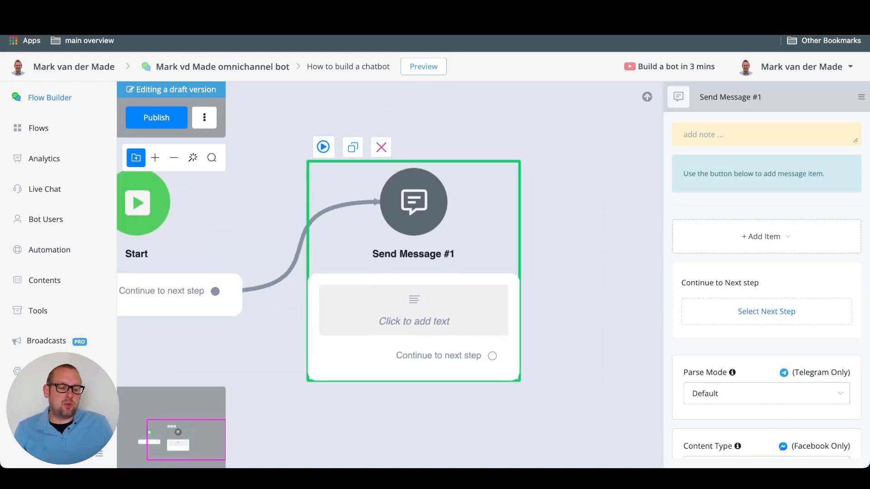
pyautogui.tripleClick(709, 97)
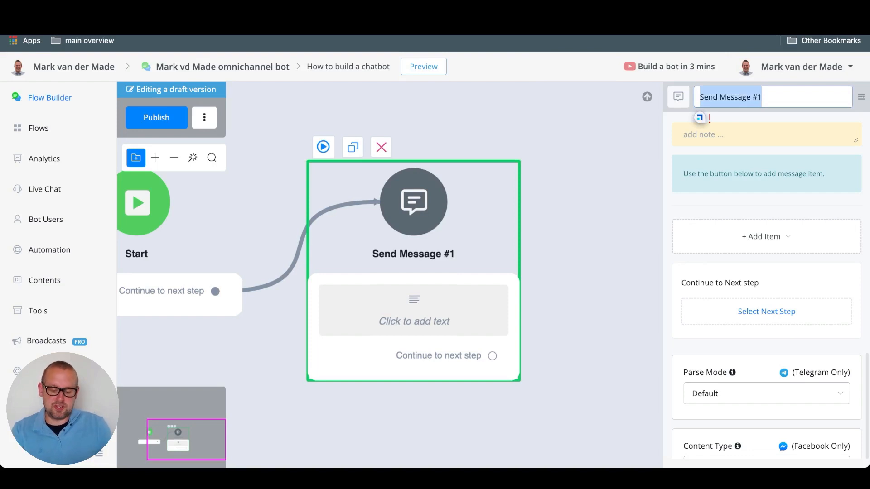
pyautogui.write('Welcome n')
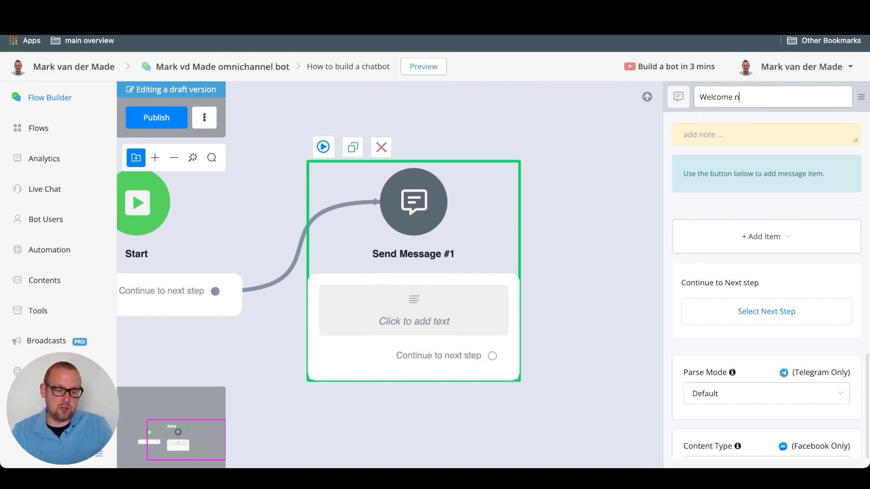
pyautogui.write('ew user')
pyautogui.press('Tab')
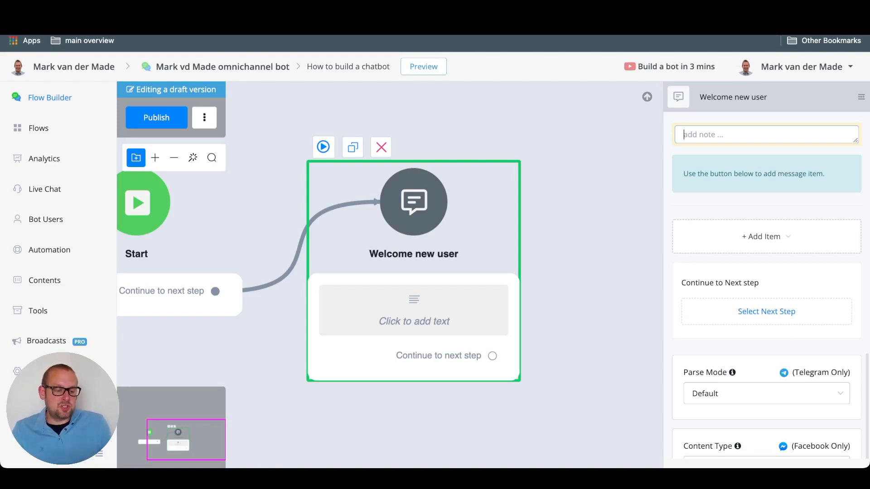
# Step: Add the text "Hey {{First Name}} it is great to see you here" with a grinning emoji to the Welcome new user step
pyautogui.moveTo(767, 236)
pyautogui.click(707, 268)
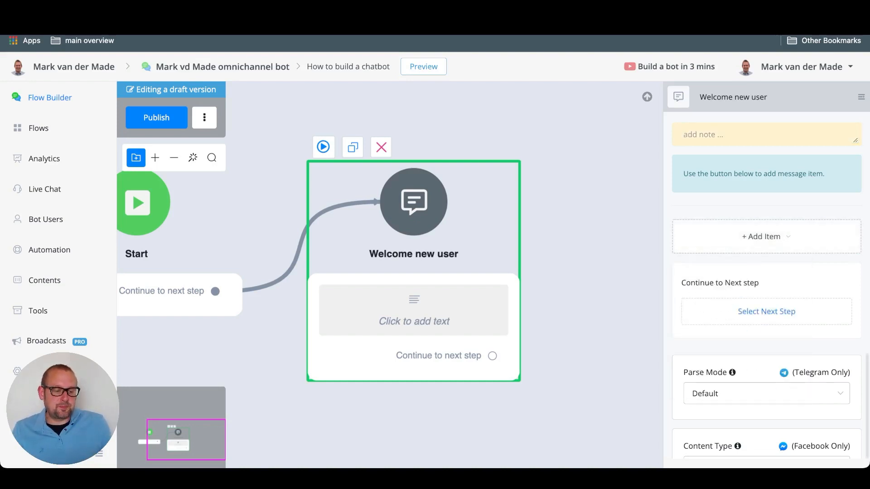
pyautogui.write('Hey')
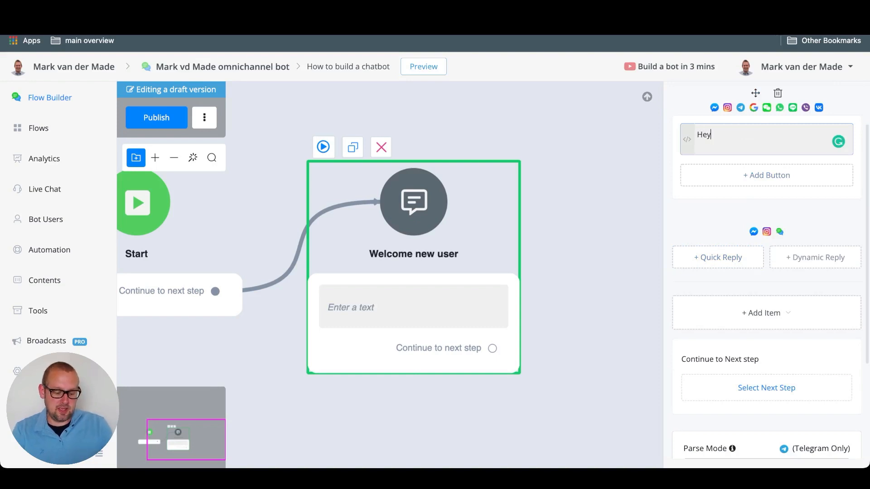
pyautogui.write('.')
pyautogui.press('BackSpace')
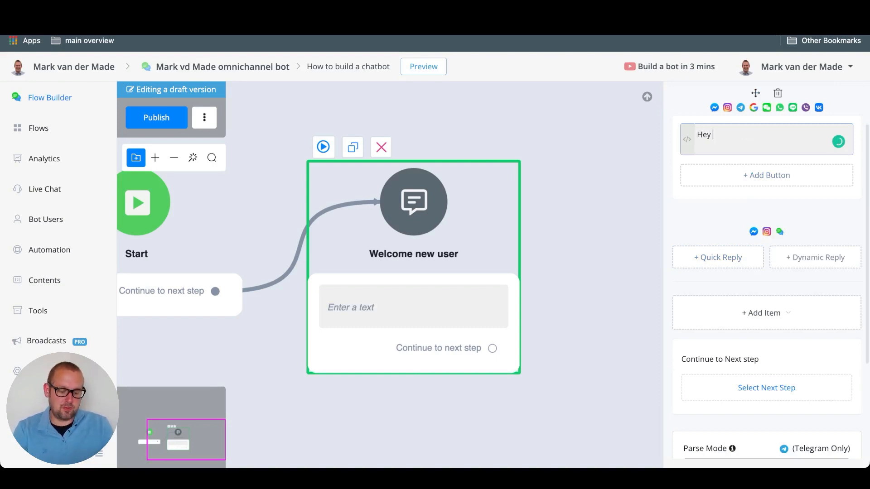
pyautogui.write('{{firs')
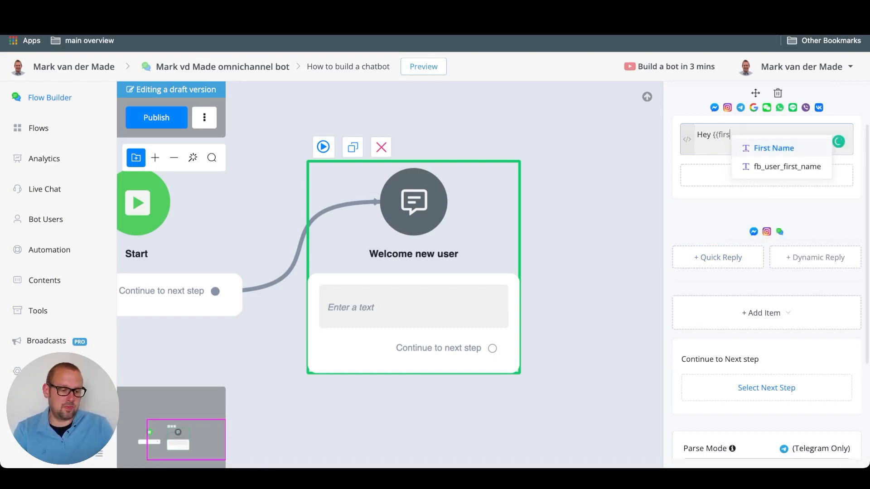
pyautogui.press('Return')
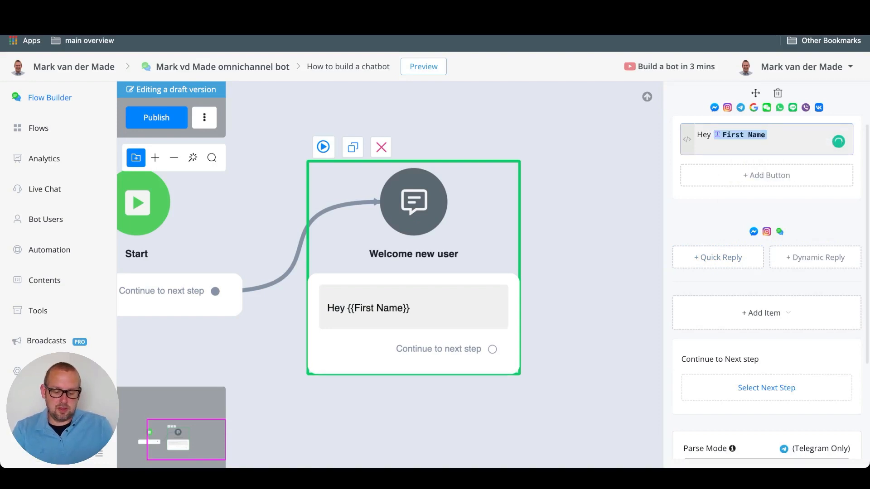
pyautogui.write('it is great to ')
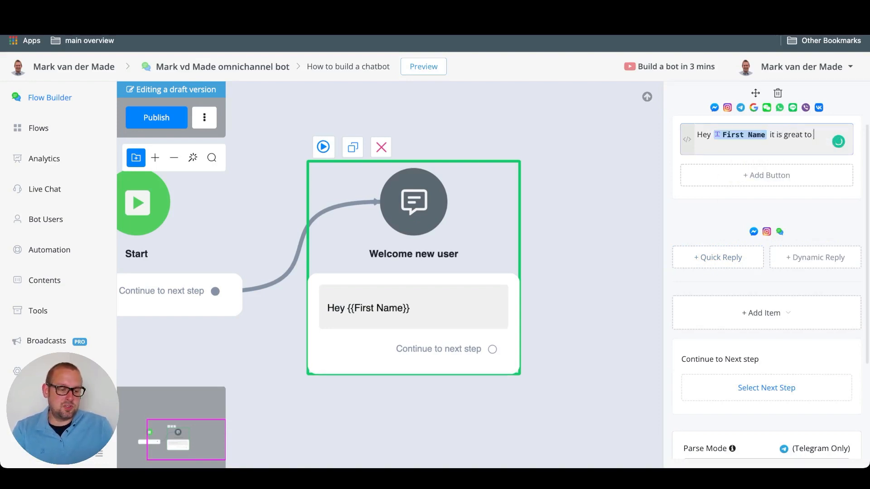
pyautogui.write('see you here')
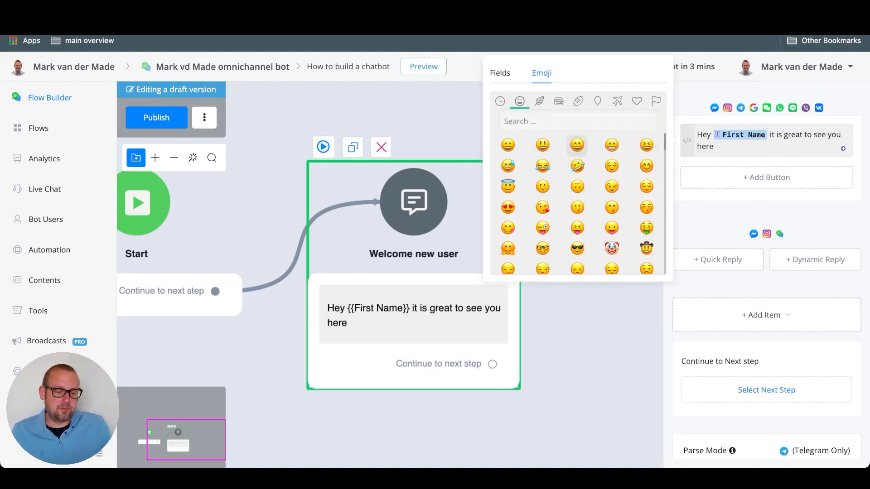
pyautogui.click(612, 145)
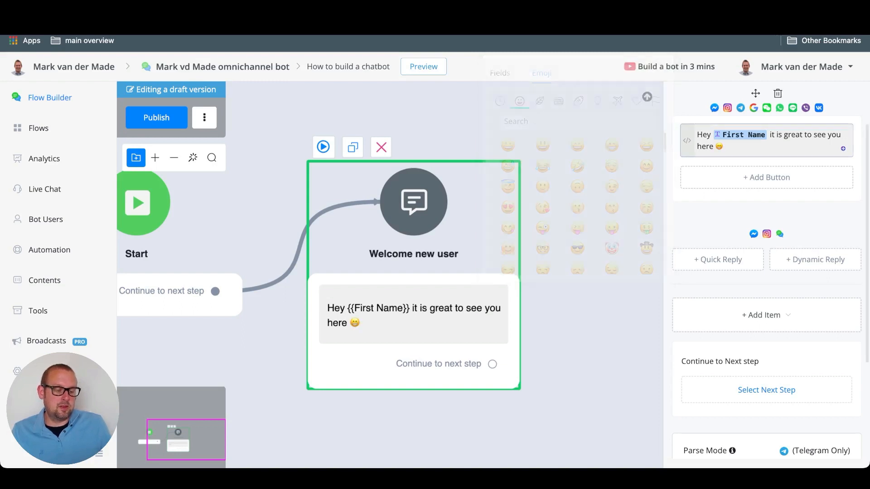
# Step: Add a 2-second typing delay and a second text saying the messages are automated and to press the button below to get started 👇
pyautogui.click(764, 315)
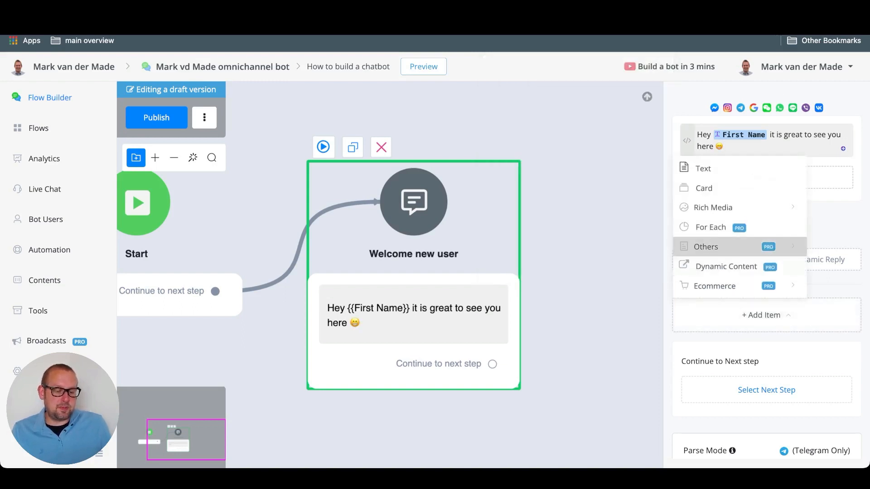
pyautogui.click(715, 247)
pyautogui.click(517, 425)
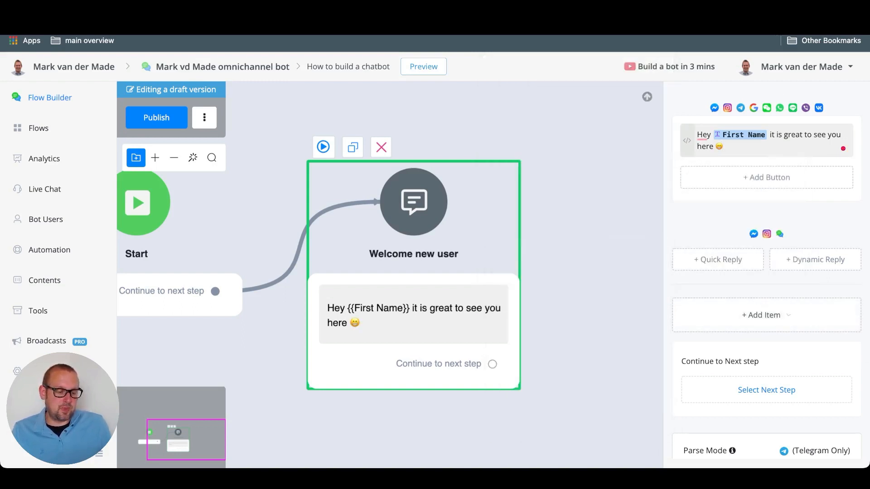
pyautogui.click(764, 138)
pyautogui.click(764, 275)
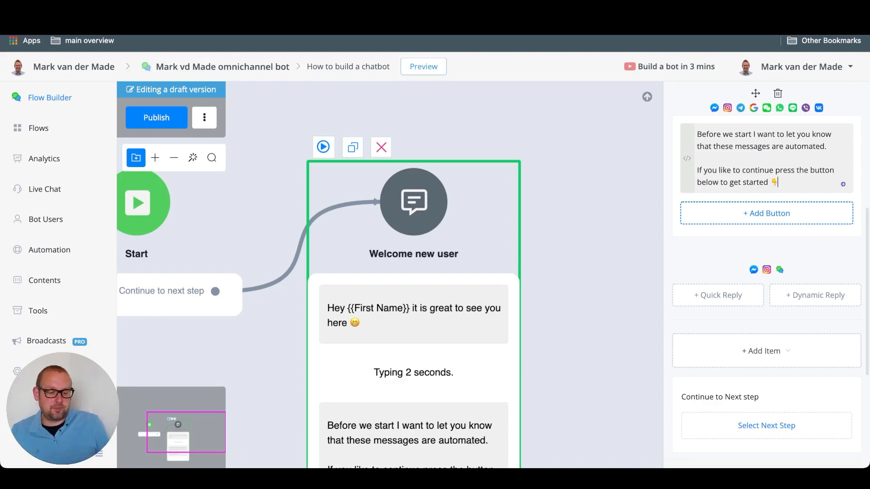
# Step: Add a "Let's start 😎" button to the second text and reword its last sentence to begin "If you are ok with this and like to continue"
pyautogui.click(767, 213)
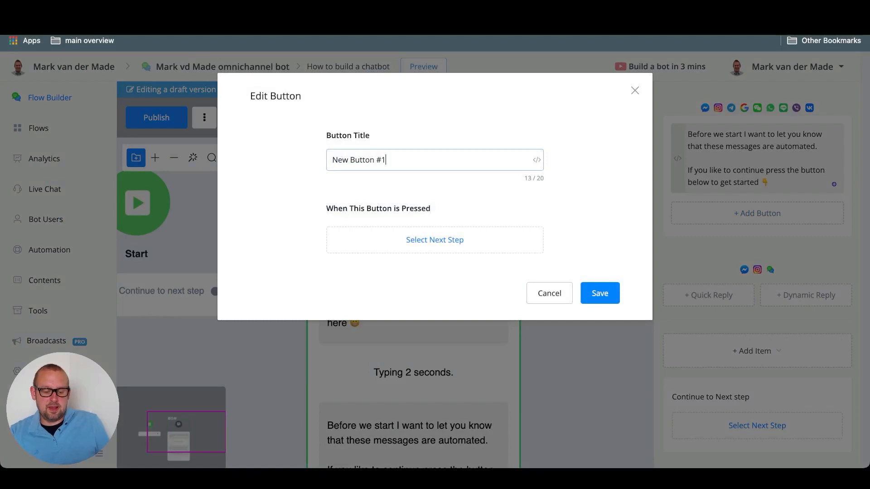
pyautogui.press('super+a')
pyautogui.write("Let'")
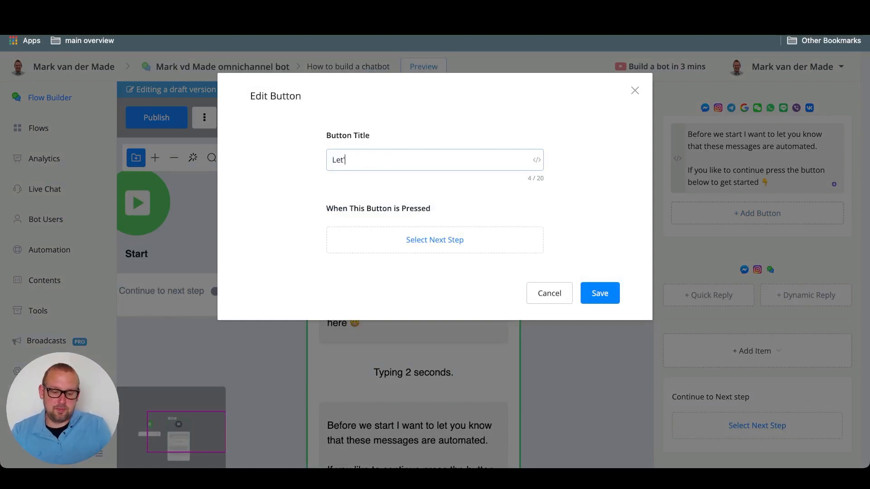
pyautogui.write('s start')
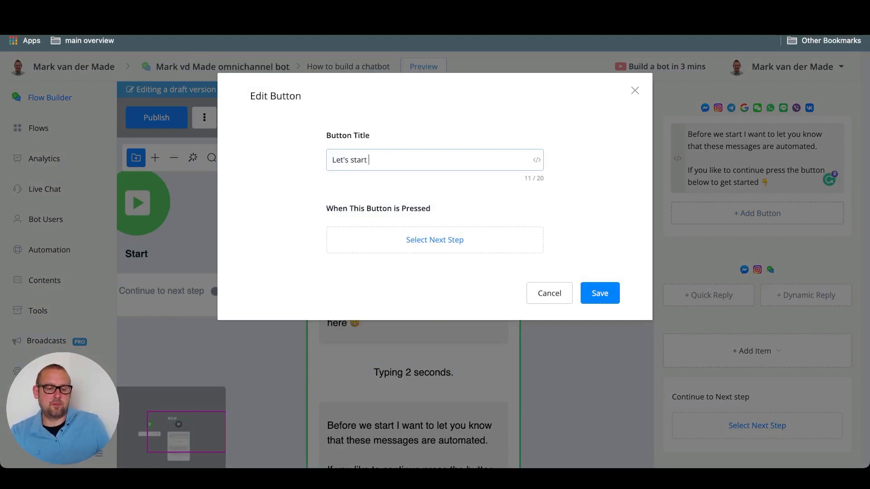
pyautogui.click(536, 159)
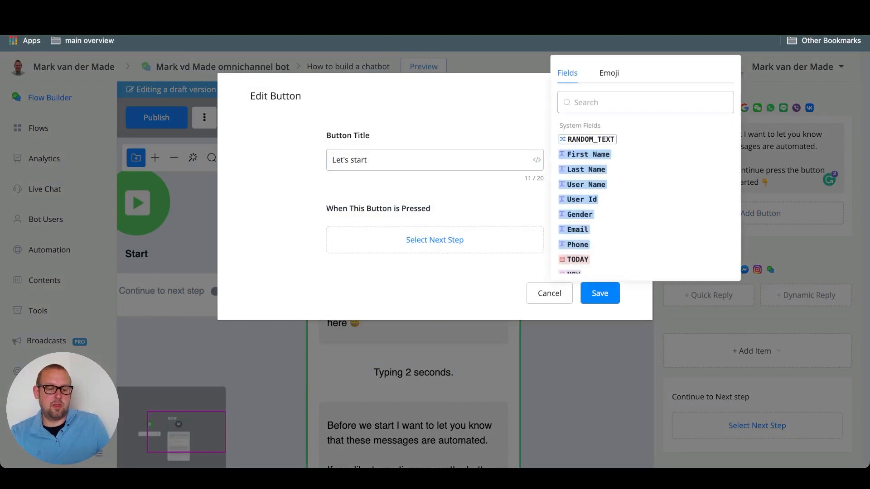
pyautogui.click(609, 73)
pyautogui.click(644, 249)
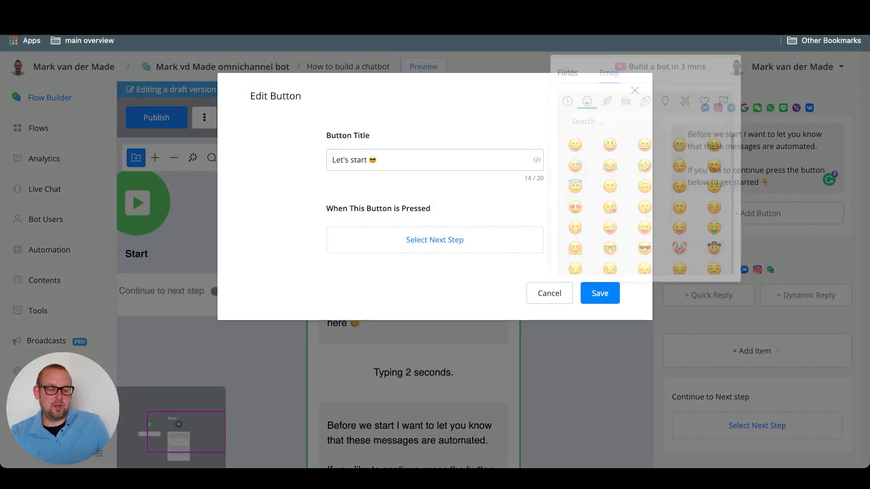
pyautogui.click(600, 293)
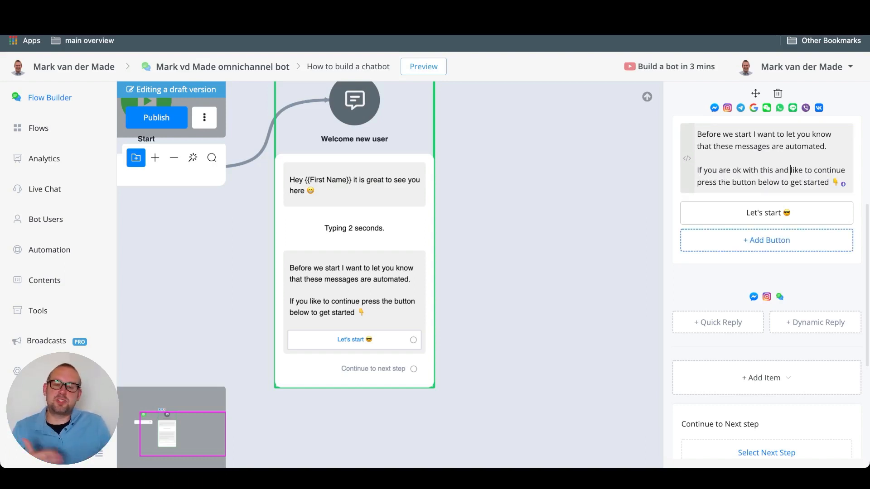
pyautogui.click(494, 295)
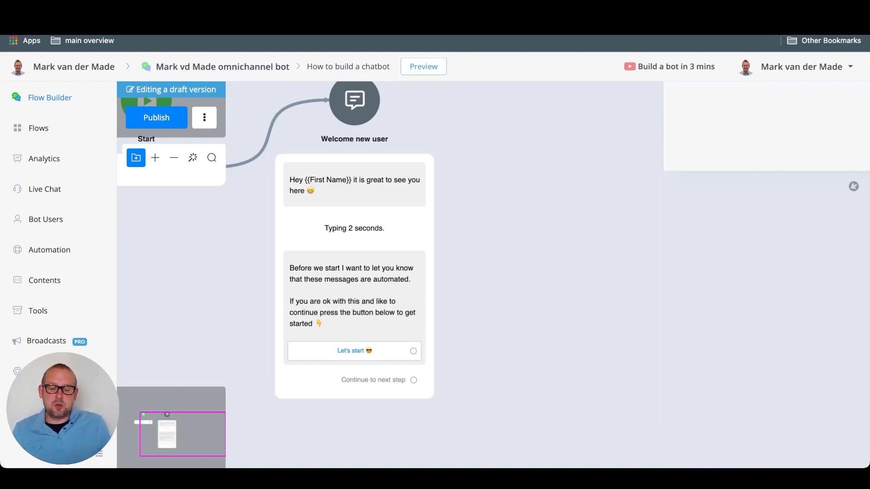
# Step: Add an Action step connected to the "Let's start 😎" button and rename it "Add tag"
pyautogui.moveTo(494, 294); pyautogui.dragTo(468, 347)
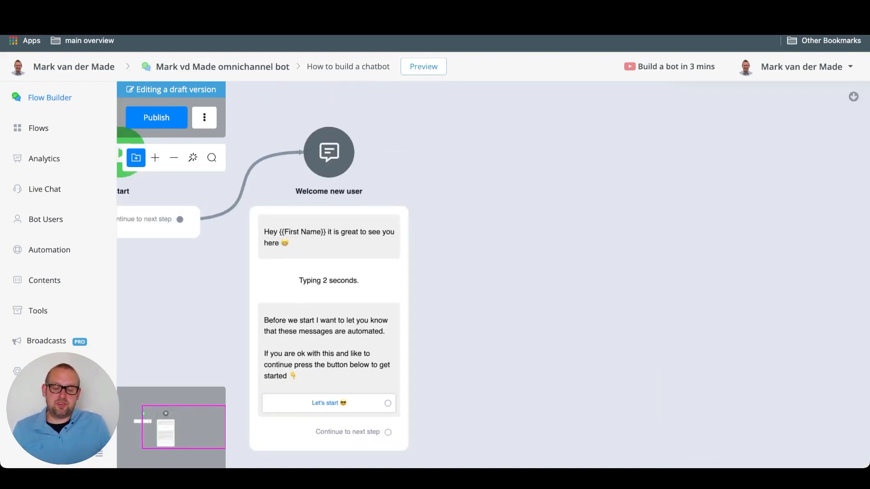
pyautogui.moveTo(388, 404); pyautogui.dragTo(481, 222)
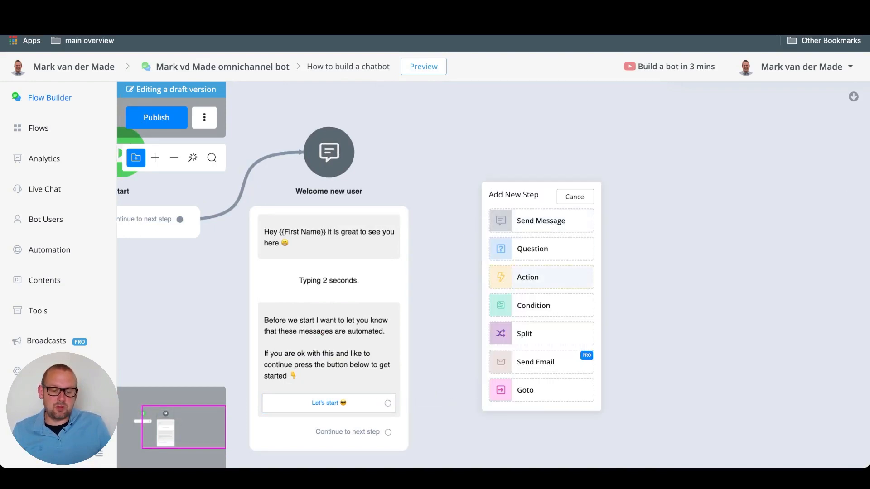
pyautogui.click(539, 277)
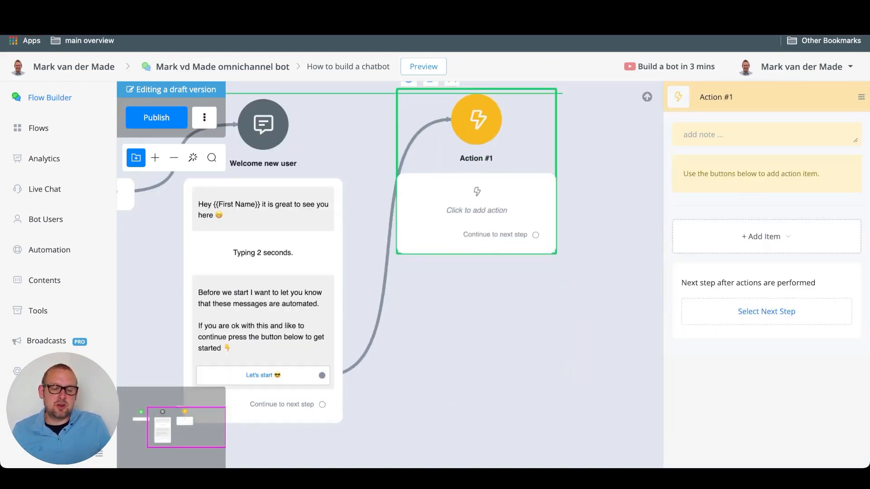
pyautogui.click(700, 108)
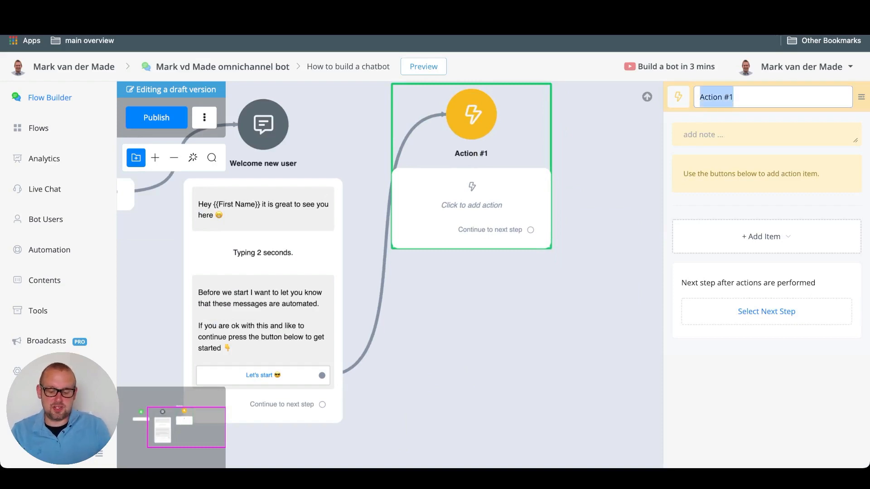
pyautogui.write('Add tag')
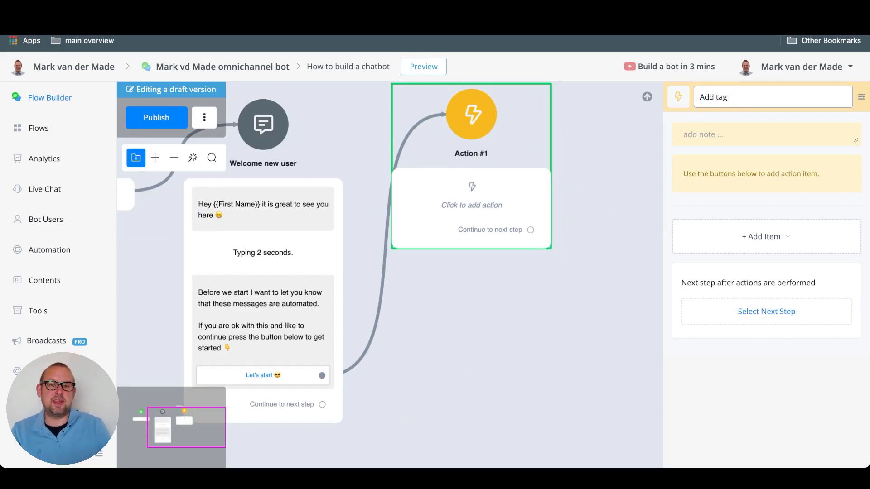
pyautogui.press('Return')
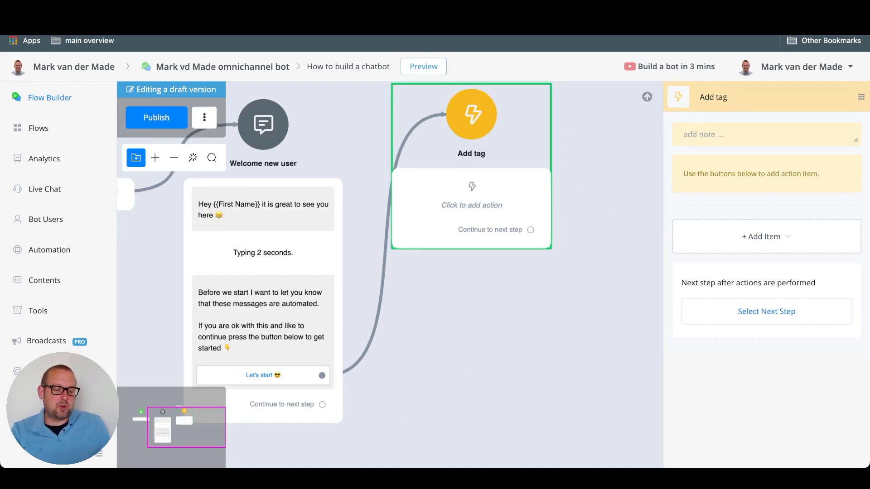
# Step: Add an Add Tag basic action to the Add tag step and open its tag choices
pyautogui.click(766, 236)
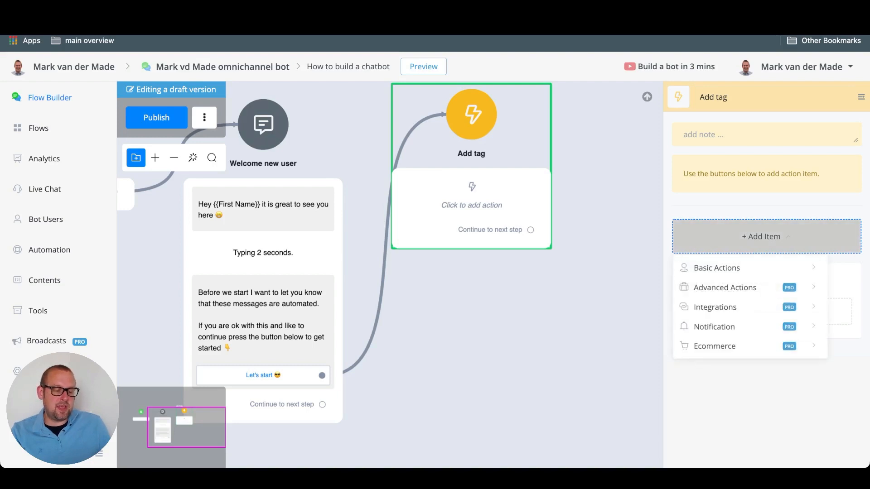
pyautogui.moveTo(743, 268)
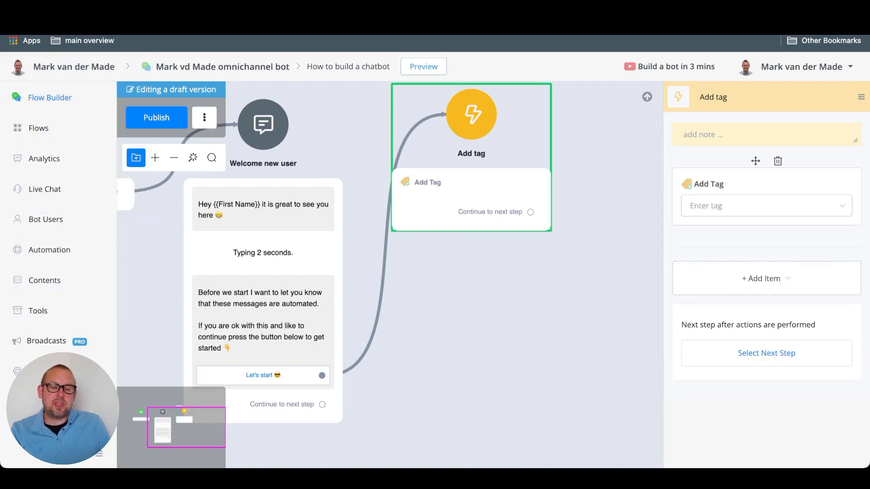
pyautogui.click(766, 205)
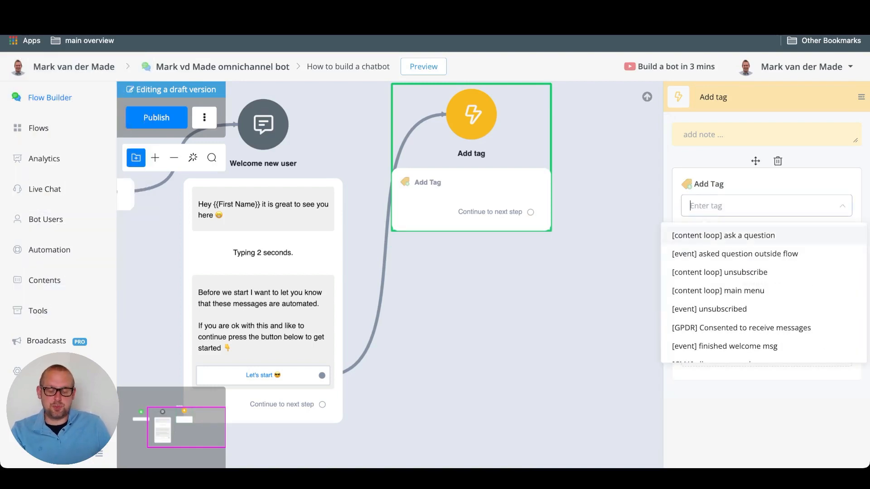
pyautogui.write('dkjhdjksgdjkg')
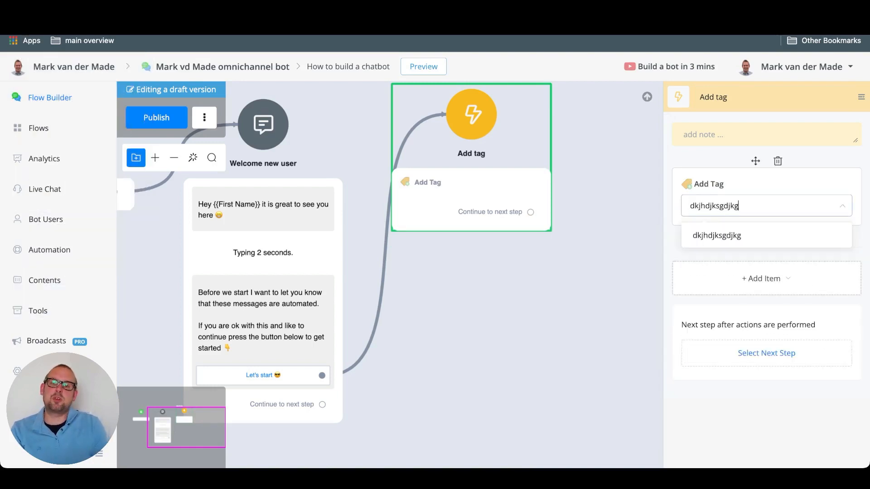
pyautogui.hotkey('ctrl', 'a')
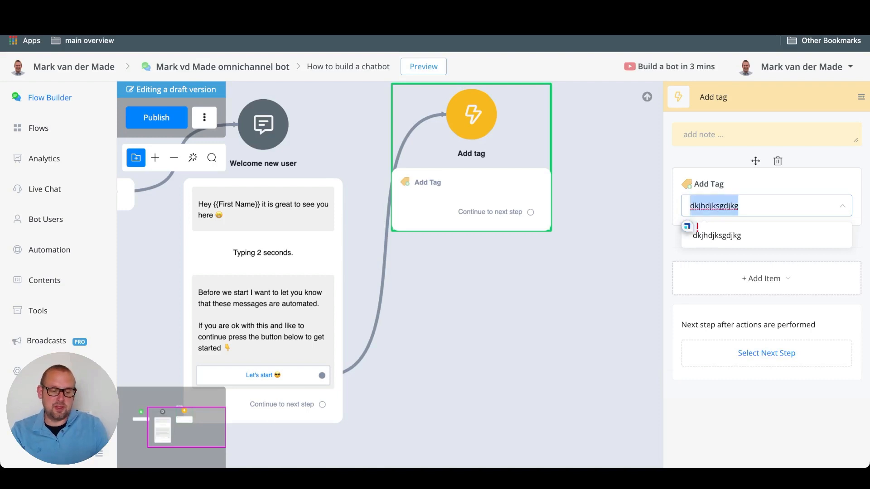
pyautogui.press('BackSpace')
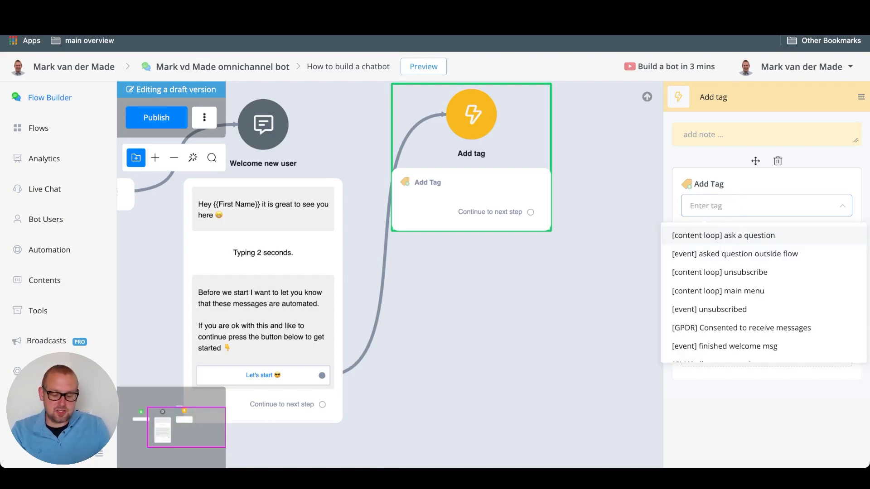
# Step: Set the Add Tag action's tag to the existing "[GPDR] Consented to receive messages"
pyautogui.write('conse')
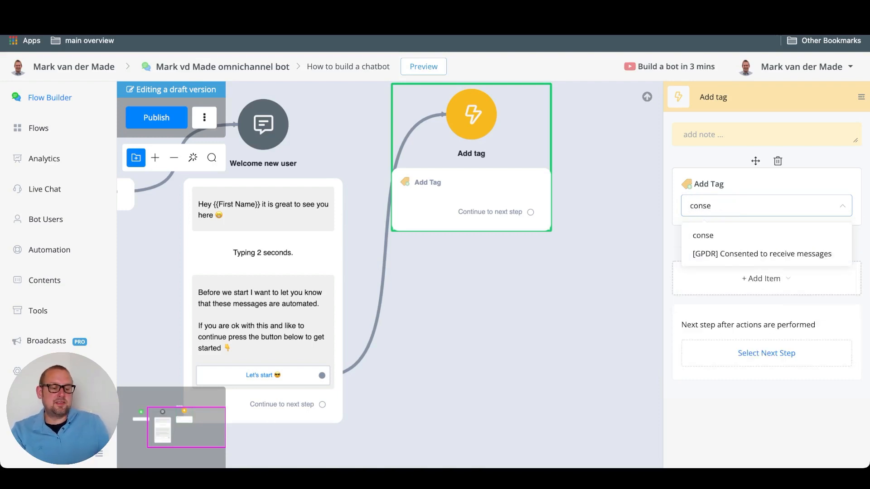
pyautogui.press('Down')
pyautogui.press('Down')
pyautogui.press('Return')
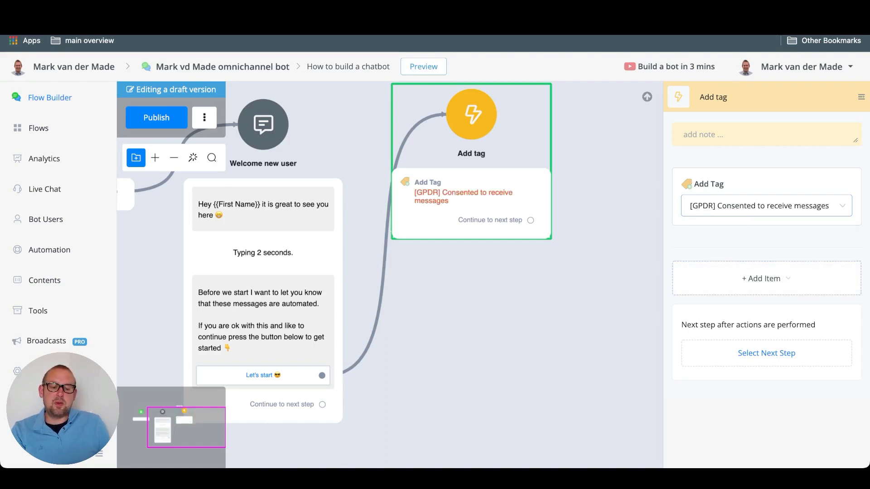
# Step: Add a Question step connected to the Add tag step's continue point and line it up beside that step
pyautogui.moveTo(587, 262); pyautogui.dragTo(494, 305)
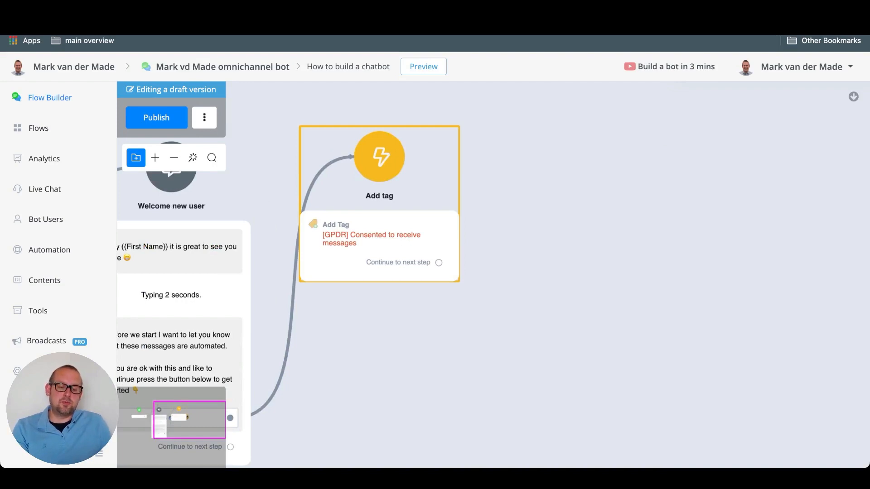
pyautogui.moveTo(380, 196)
pyautogui.mouseDown()
pyautogui.moveTo(339, 206)
pyautogui.moveTo(375, 206)
pyautogui.mouseUp()
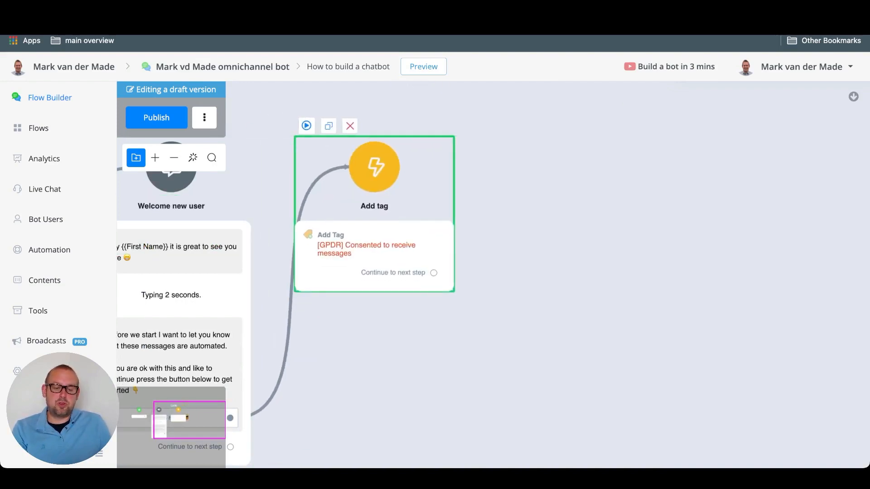
pyautogui.moveTo(434, 273); pyautogui.dragTo(582, 218)
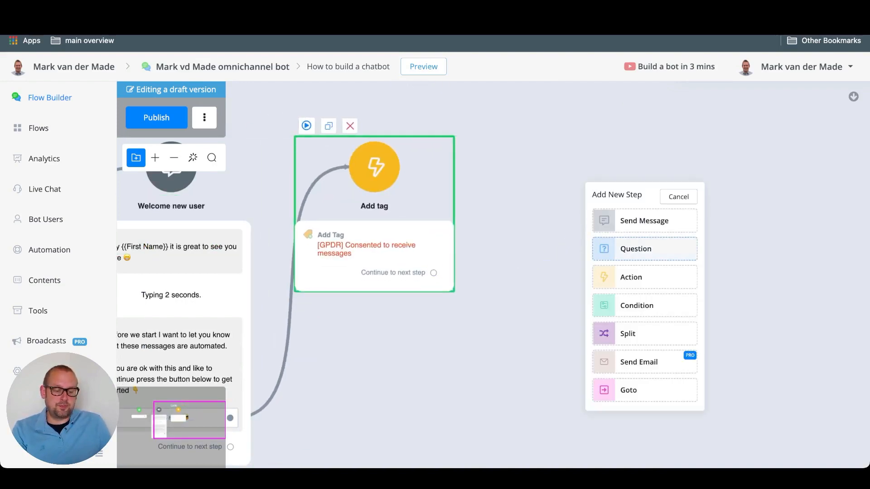
pyautogui.click(636, 249)
pyautogui.moveTo(408, 181); pyautogui.dragTo(423, 172)
# Step: Rename the new Question step "Ask a Question"
pyautogui.moveTo(753, 97); pyautogui.dragTo(699, 97)
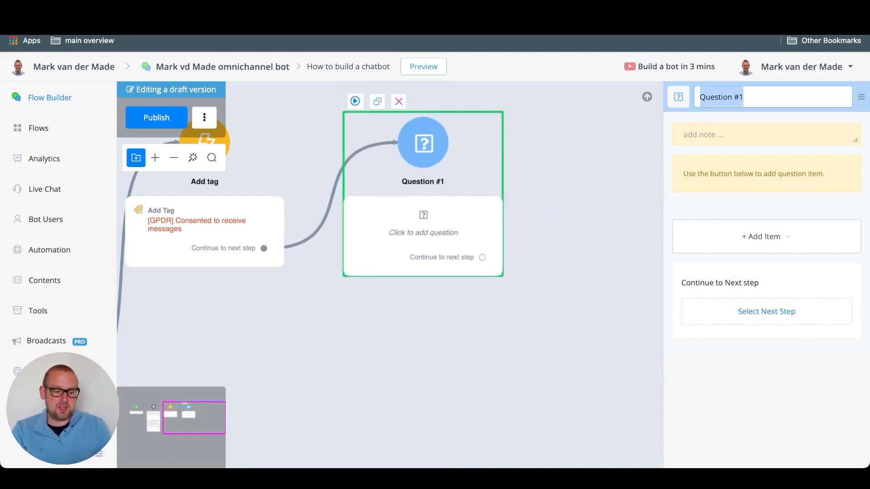
pyautogui.write('Ask a Querstion')
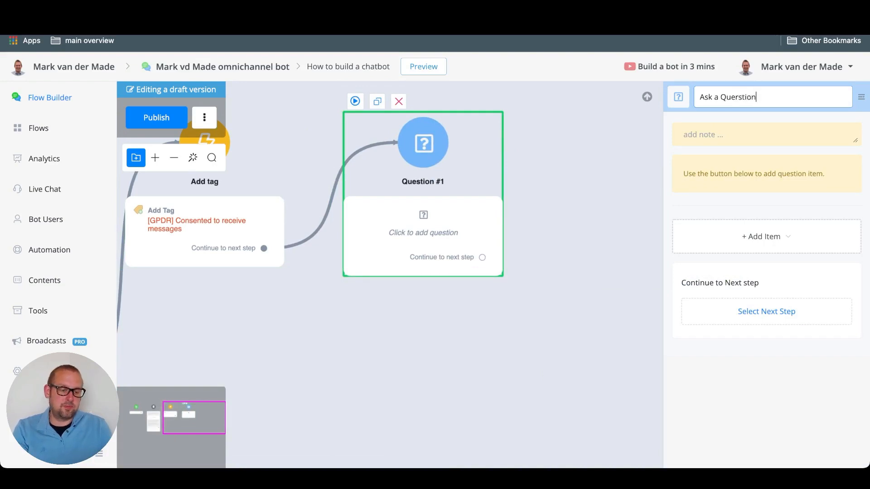
pyautogui.press('BackSpace')
pyautogui.press('BackSpace')
pyautogui.press('BackSpace')
pyautogui.press('BackSpace')
pyautogui.press('BackSpace')
pyautogui.press('BackSpace')
pyautogui.write('tion')
pyautogui.press('BackSpace')
pyautogui.press('BackSpace')
pyautogui.press('BackSpace')
pyautogui.press('BackSpace')
pyautogui.write('stion')
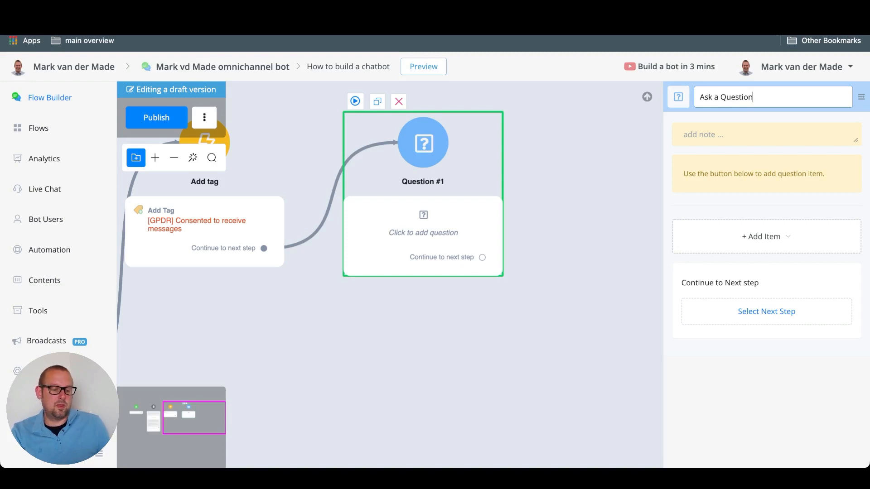
pyautogui.press('Return')
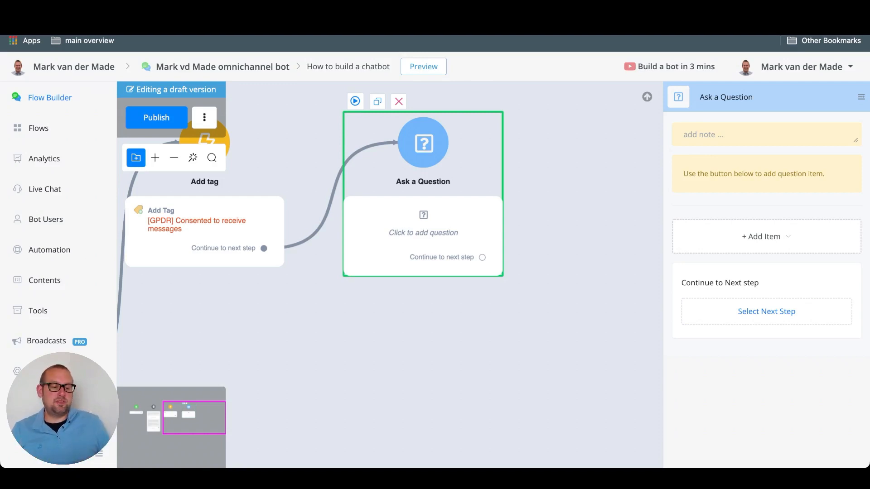
# Step: Add an Email question: "In case we get disconnected here for some reason we would like to reply by email instead. Please type in your best email"
pyautogui.click(764, 236)
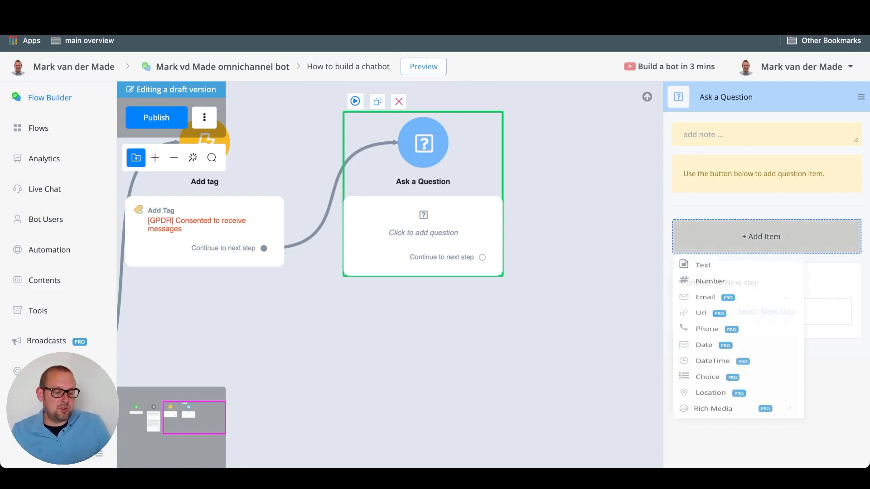
pyautogui.click(725, 308)
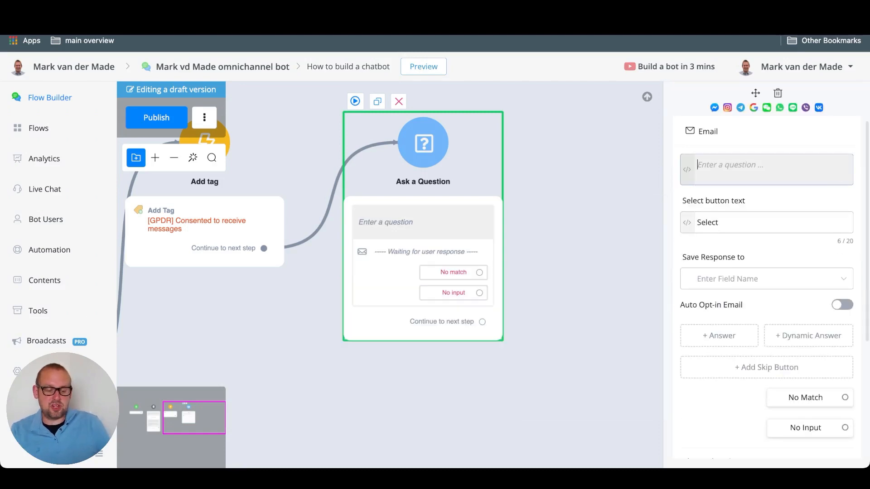
pyautogui.write('In case we get disconnected here for some reason we would like to reply by email instead.  Please type in your best email')
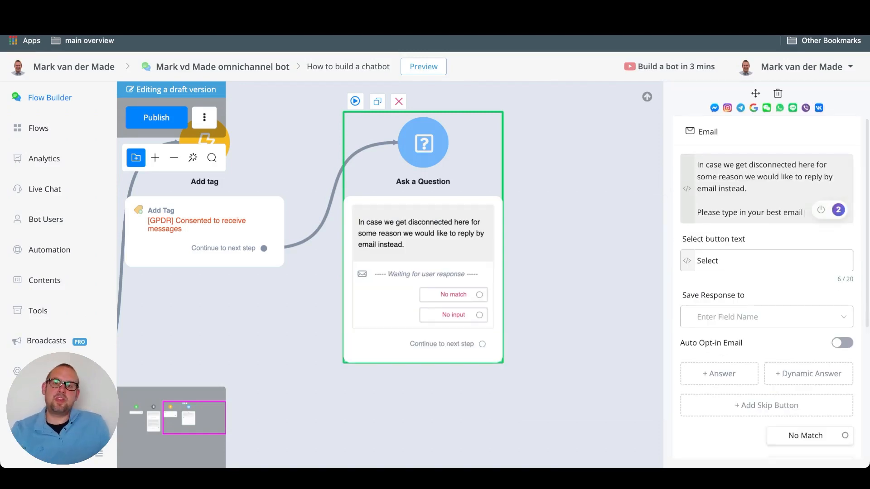
# Step: Save the email question's response to the Email system field and enable Auto Opt-in Email
pyautogui.click(766, 317)
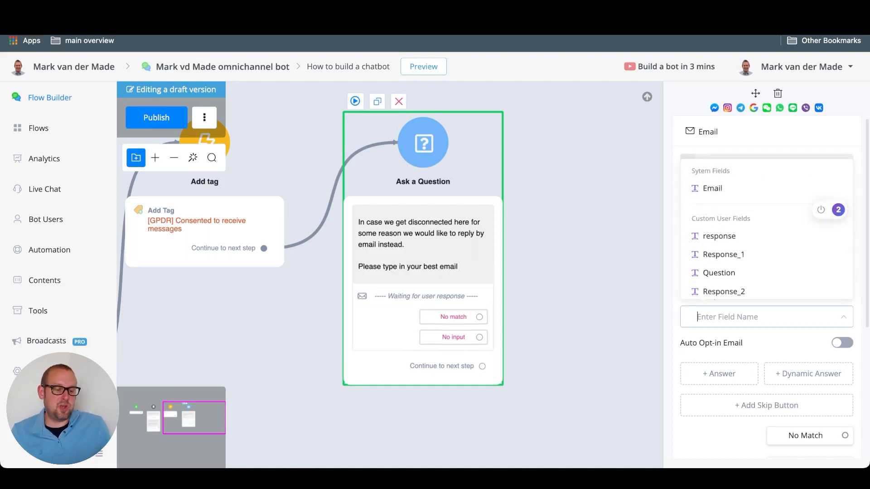
pyautogui.press('Return')
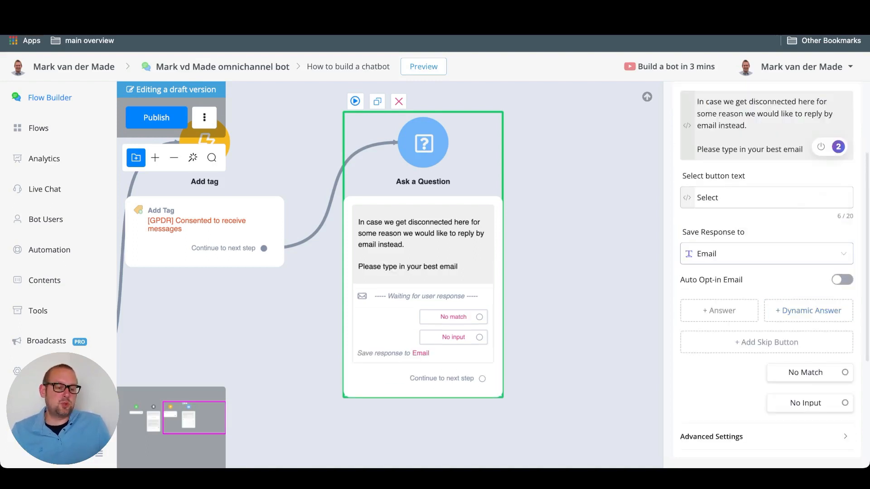
pyautogui.click(842, 279)
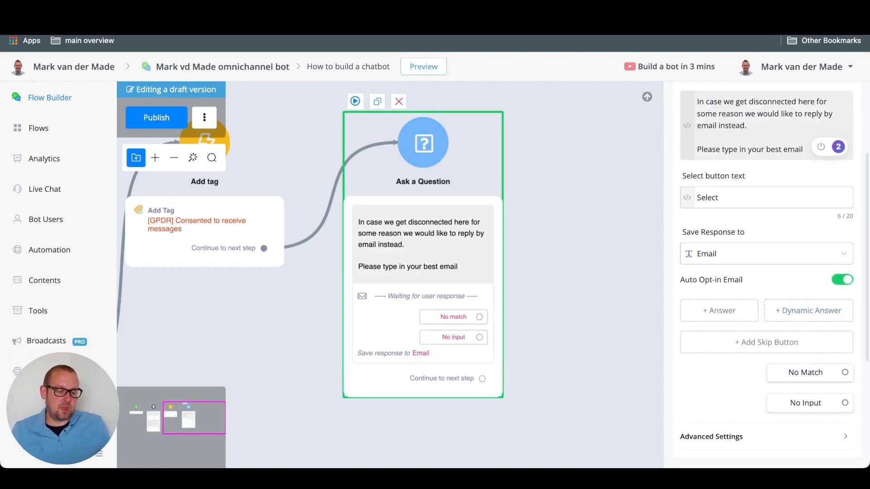
pyautogui.click(585, 272)
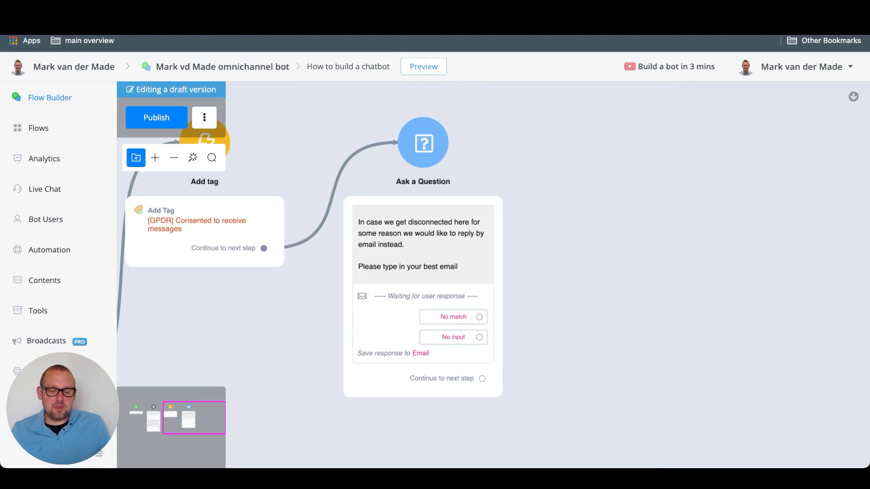
# Step: Add a Send Message step connected to the Ask a Question step's continue point and rename it "Confirm email signup"
pyautogui.moveTo(566, 272); pyautogui.dragTo(541, 291)
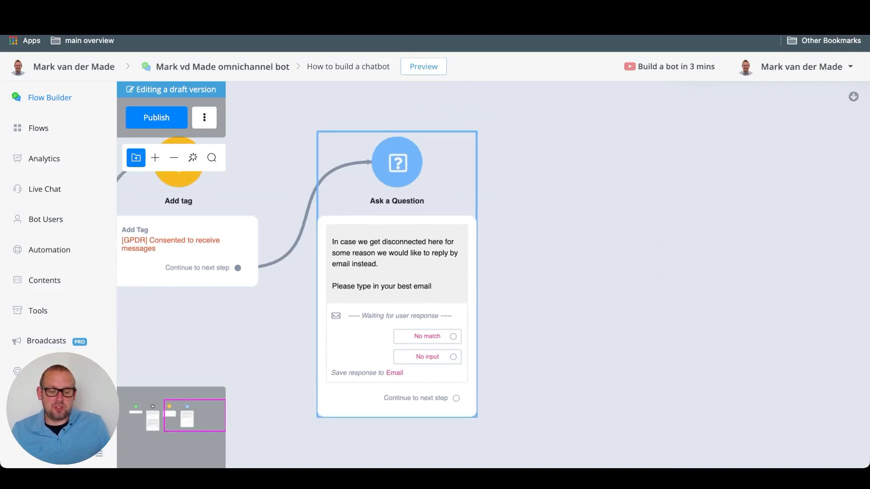
pyautogui.moveTo(456, 398); pyautogui.dragTo(543, 222)
pyautogui.click(598, 220)
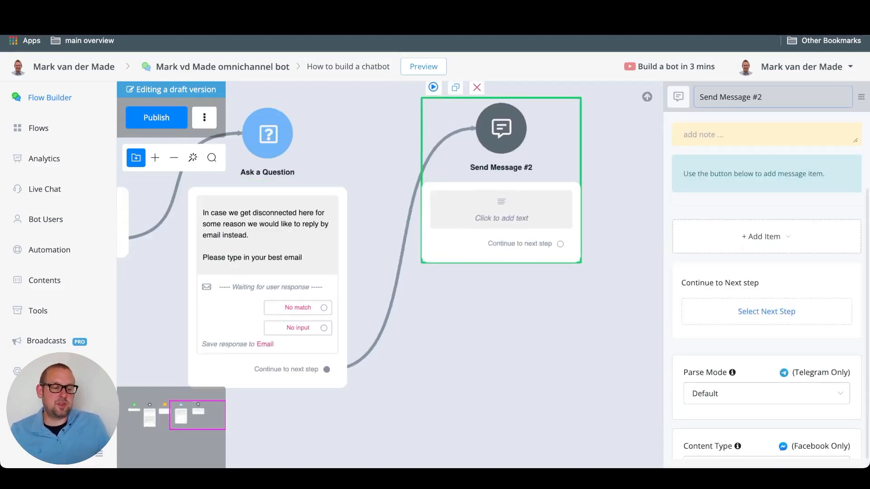
pyautogui.moveTo(763, 97); pyautogui.dragTo(699, 116)
pyautogui.write('Confi')
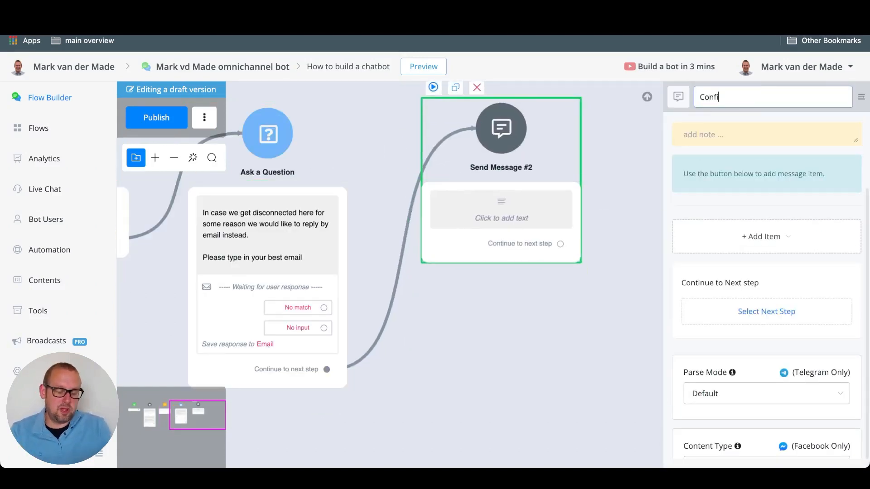
pyautogui.write('rm email si')
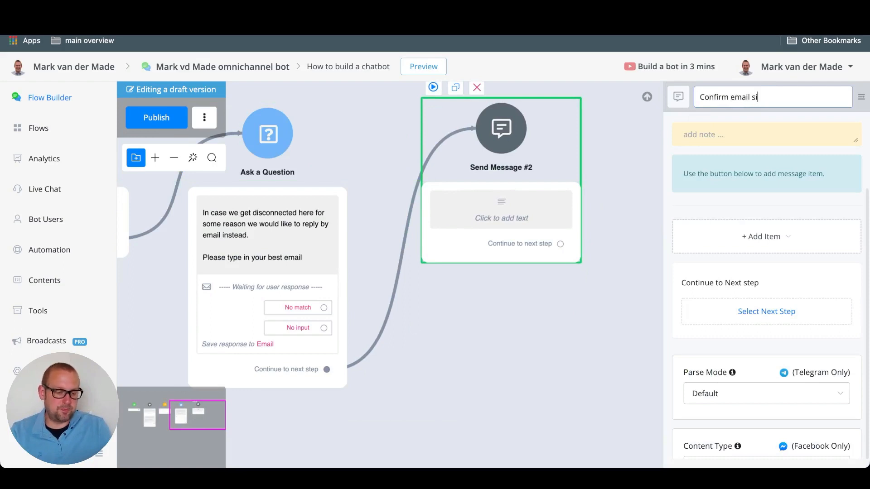
pyautogui.write('gnup')
pyautogui.press('Return')
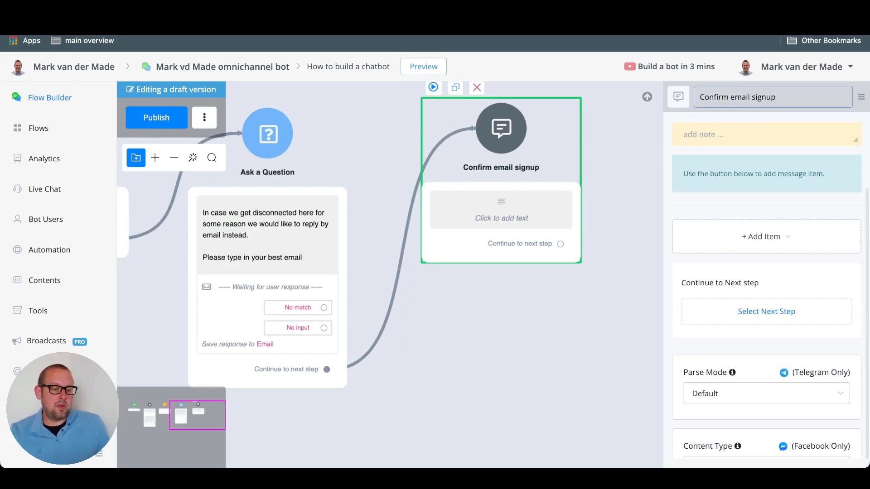
# Step: Add a 1-second typing delay and the text "Great let's get started shall we" with a grinning emoji to the Confirm email signup step
pyautogui.click(765, 237)
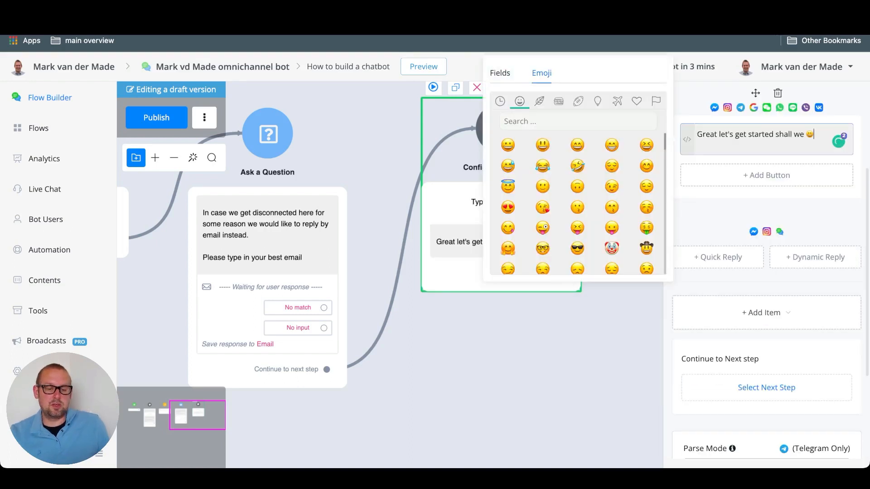
pyautogui.press('Escape')
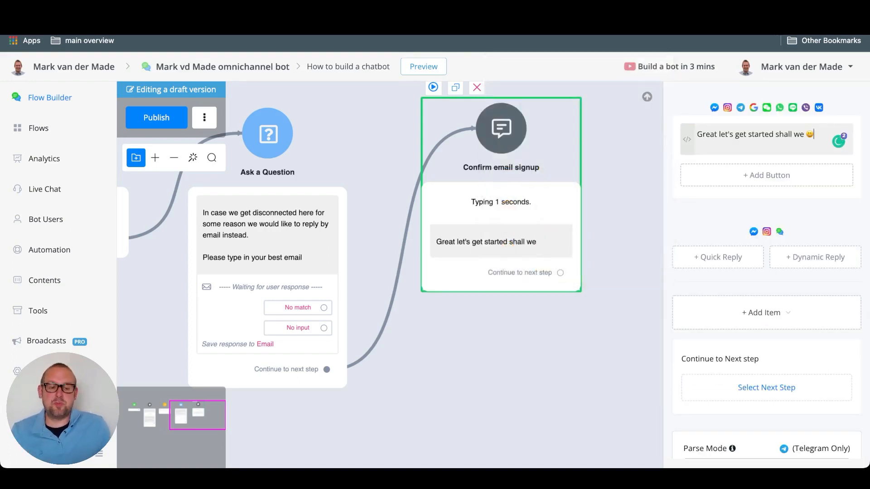
# Step: Add a Split step connected to the Confirm email signup step's continue point and give it two variants, A and B
pyautogui.click(612, 326)
pyautogui.moveTo(612, 326); pyautogui.dragTo(465, 367)
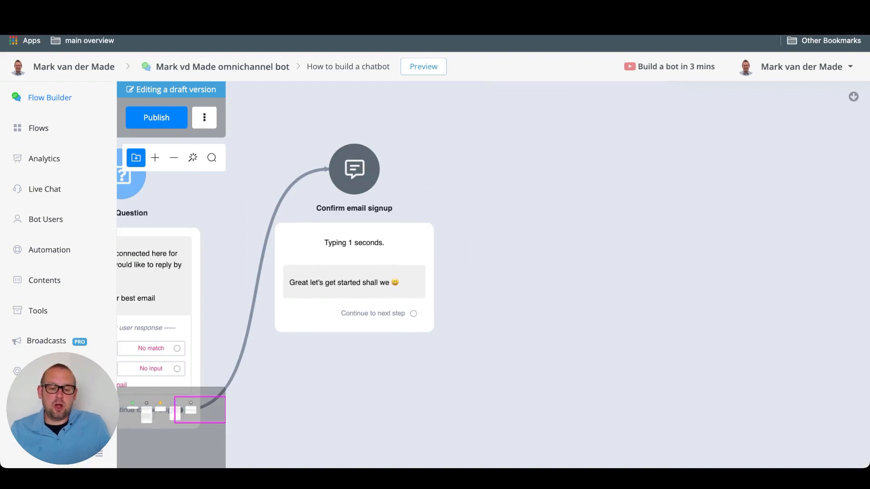
pyautogui.click(354, 272)
pyautogui.moveTo(414, 314); pyautogui.dragTo(547, 198)
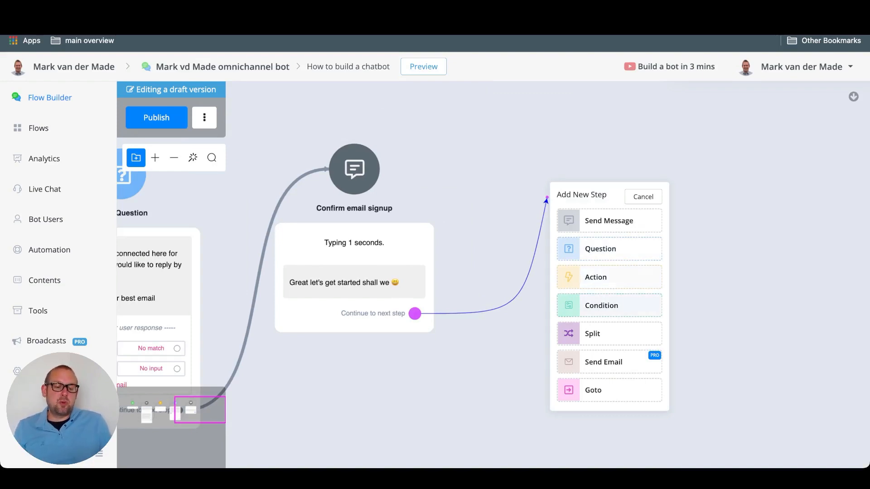
pyautogui.click(608, 334)
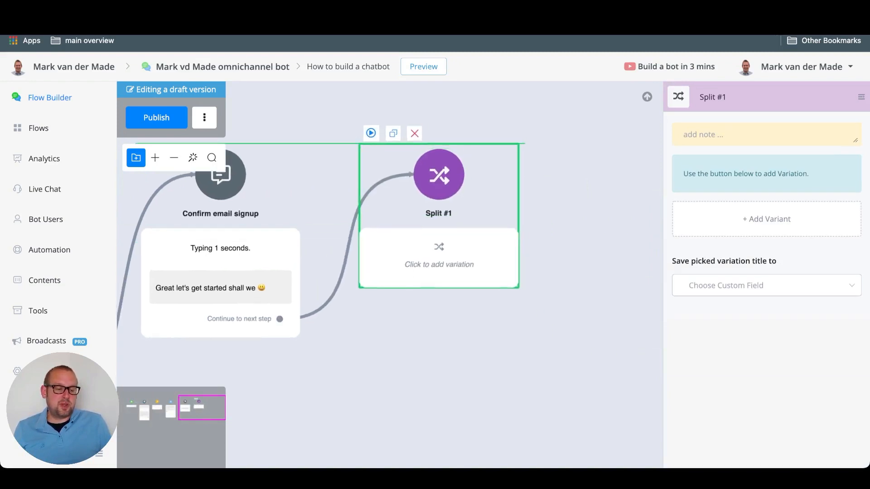
pyautogui.click(767, 219)
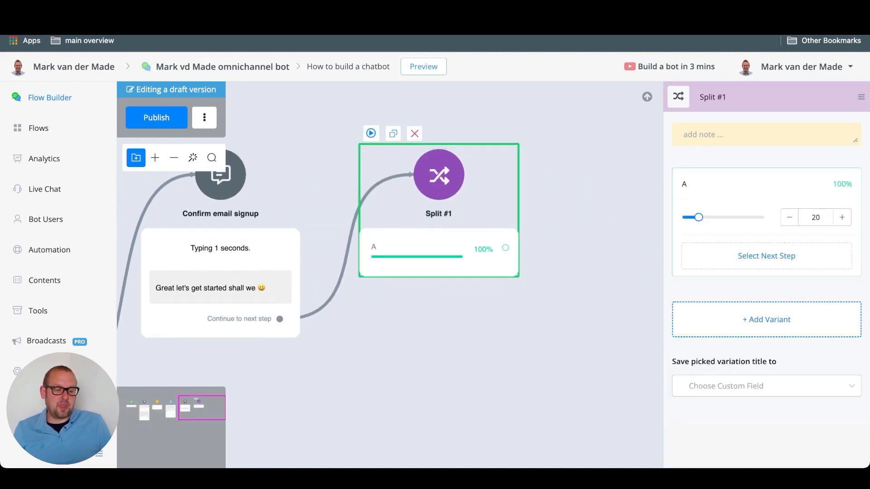
pyautogui.click(767, 317)
# Step: Set the weights of the Split step's variants A and B to 50 each
pyautogui.scroll(-1, 767, 317)
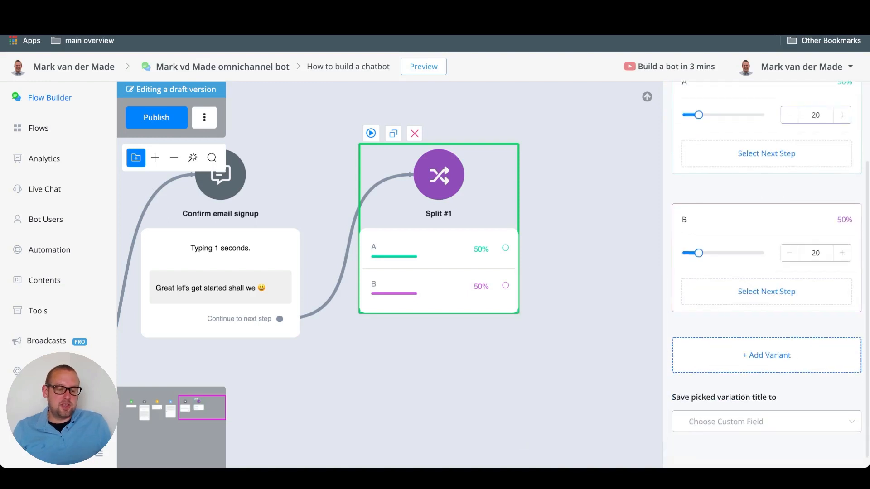
pyautogui.doubleClick(816, 115)
pyautogui.write('50')
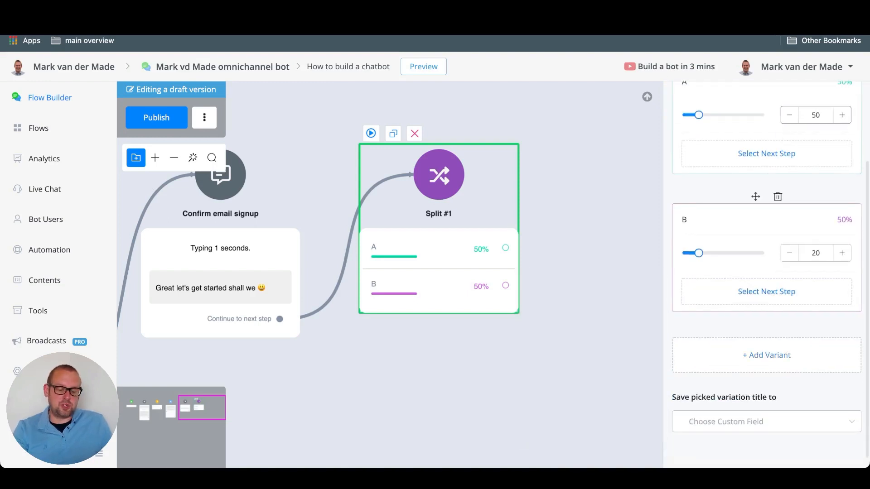
pyautogui.doubleClick(815, 253)
pyautogui.write('50')
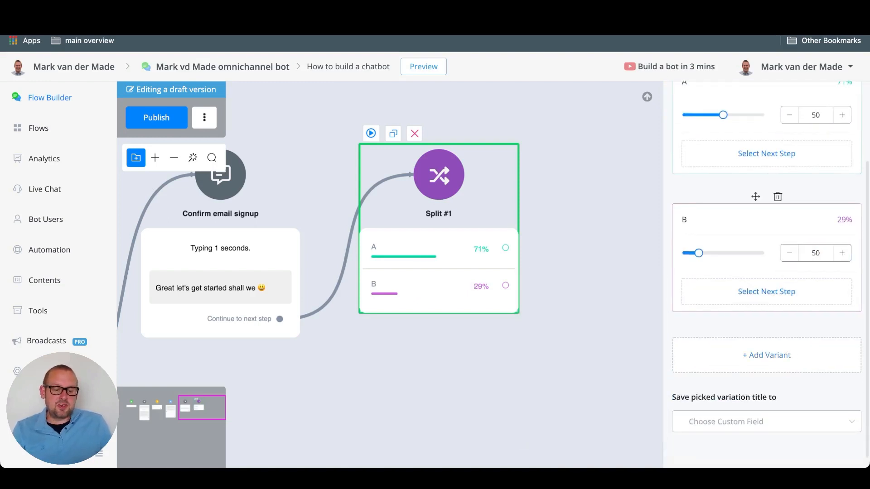
pyautogui.click(594, 245)
pyautogui.click(438, 270)
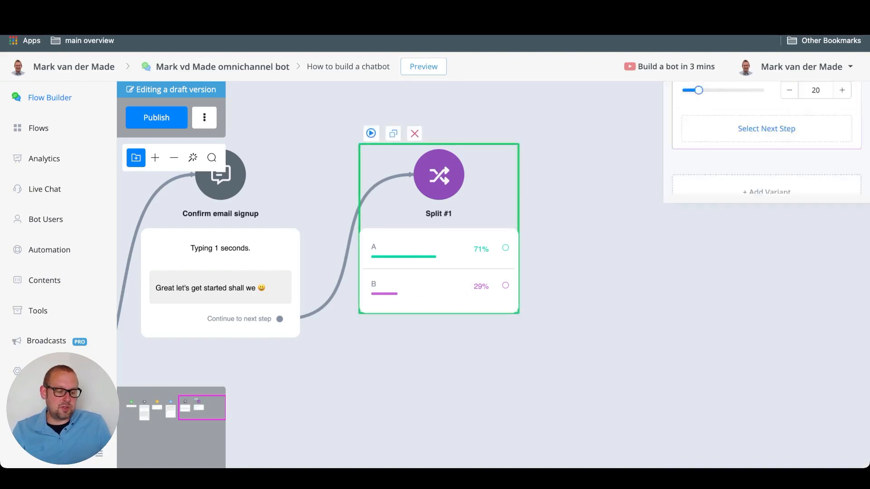
pyautogui.click(824, 355)
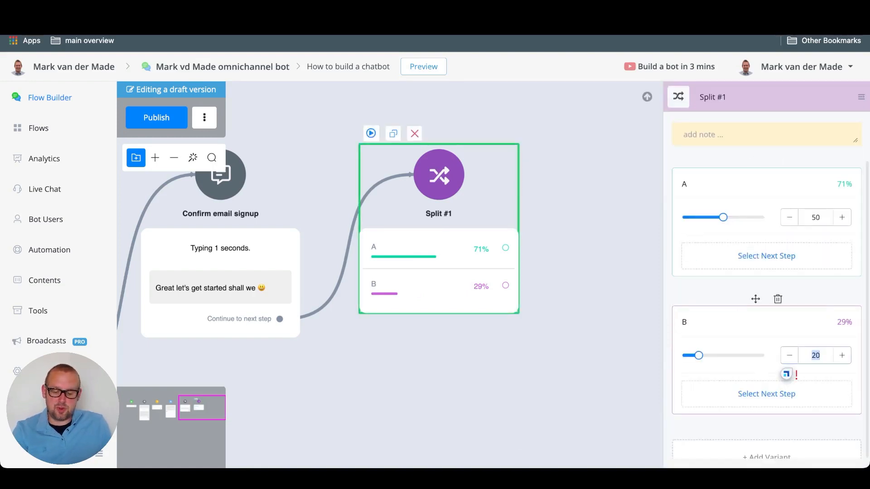
pyautogui.press('BackSpace')
pyautogui.press('BackSpace')
pyautogui.write('50')
pyautogui.press('Return')
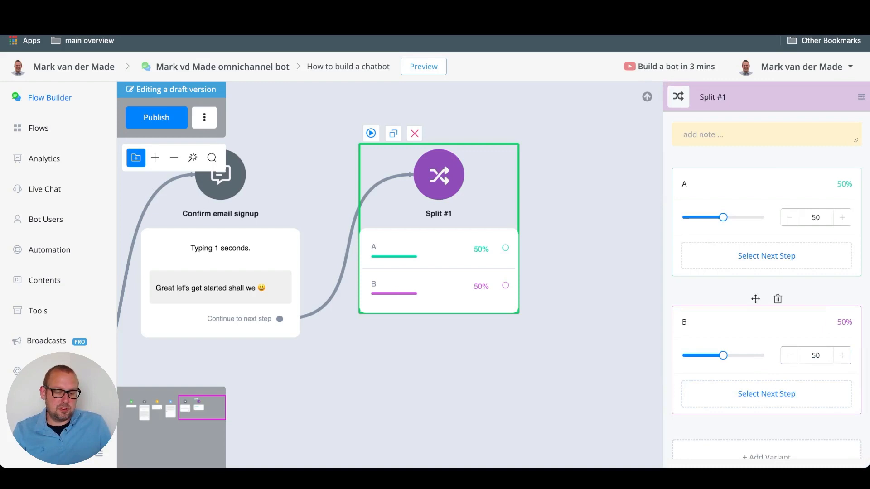
pyautogui.click(593, 244)
# Step: Add a Send Message step connected to variant A of the split and place it higher up, clear of the Split step
pyautogui.moveTo(589, 227); pyautogui.dragTo(562, 314)
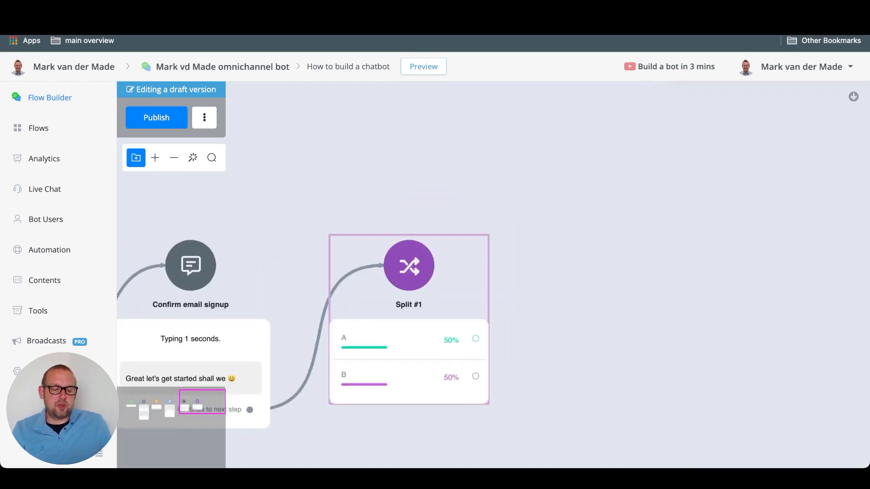
pyautogui.moveTo(477, 340); pyautogui.dragTo(612, 152)
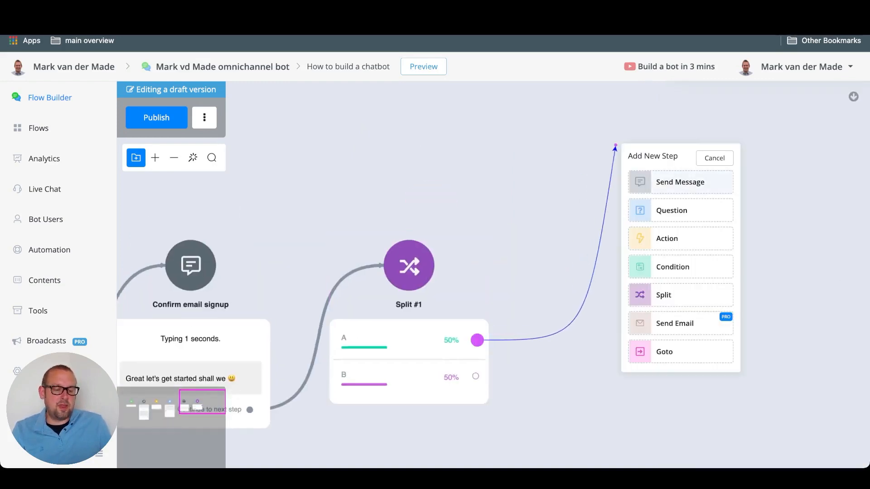
pyautogui.click(684, 181)
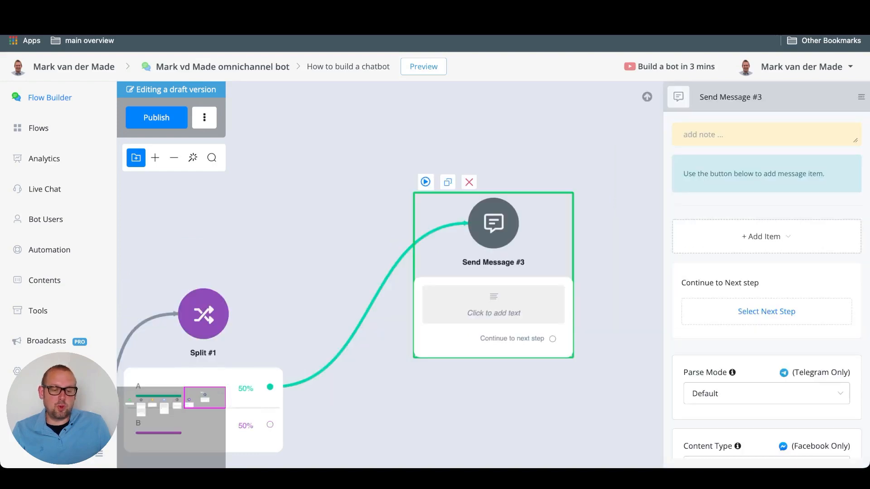
pyautogui.moveTo(494, 226); pyautogui.dragTo(467, 129)
# Step: Add a Send Message step connected to variant B and align it below the variant A message step
pyautogui.moveTo(385, 363); pyautogui.dragTo(514, 220)
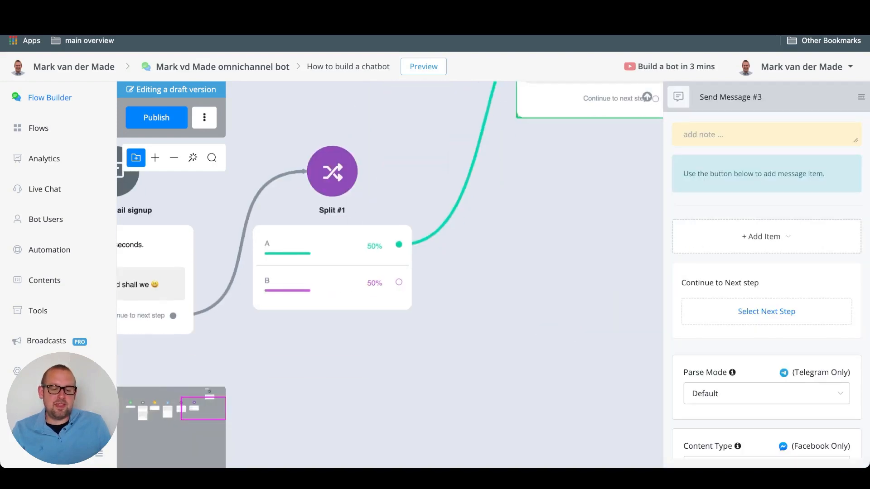
pyautogui.moveTo(398, 282); pyautogui.dragTo(535, 294)
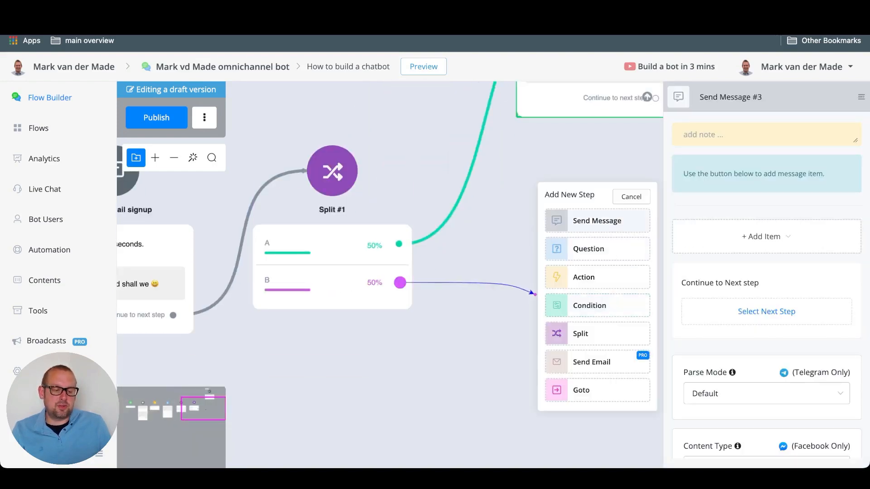
pyautogui.click(597, 220)
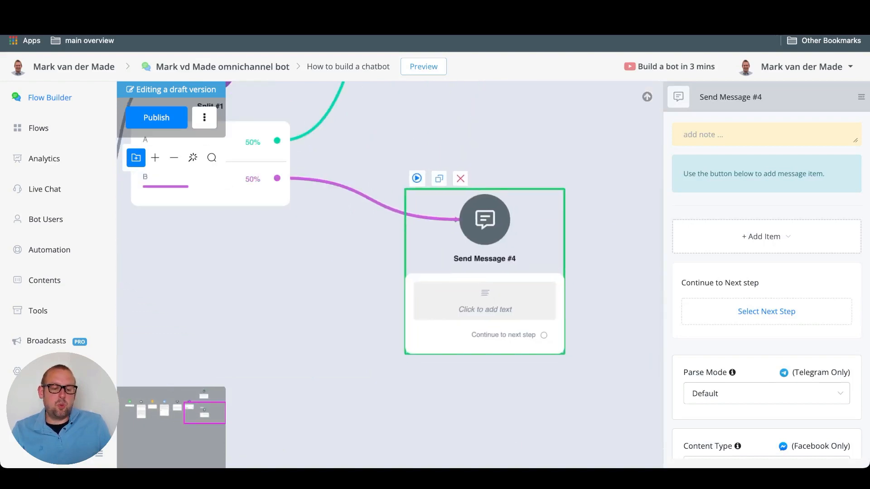
pyautogui.moveTo(577, 139); pyautogui.dragTo(528, 233)
pyautogui.scroll(-7, 528, 233)
pyautogui.moveTo(489, 269); pyautogui.dragTo(480, 264)
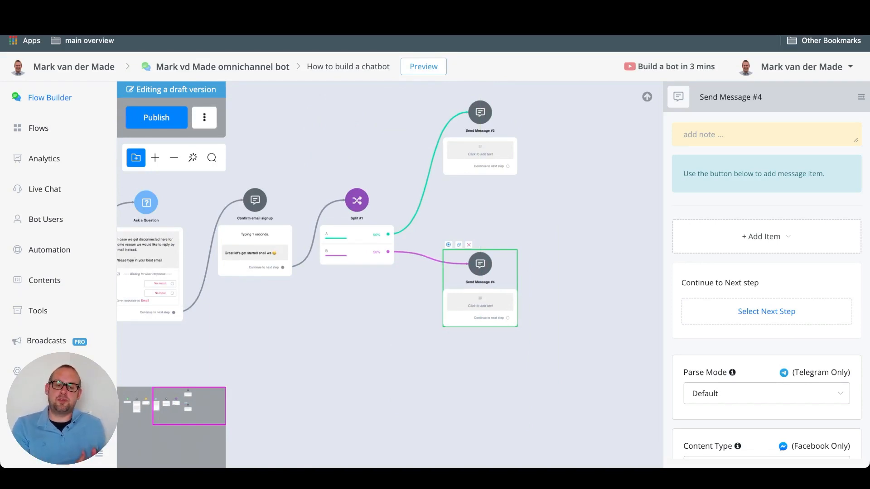
# Step: Review the flow from the Welcome new user message through the tag, email question and signup confirmation to the split's two message branches
pyautogui.scroll(-3, 554, 261)
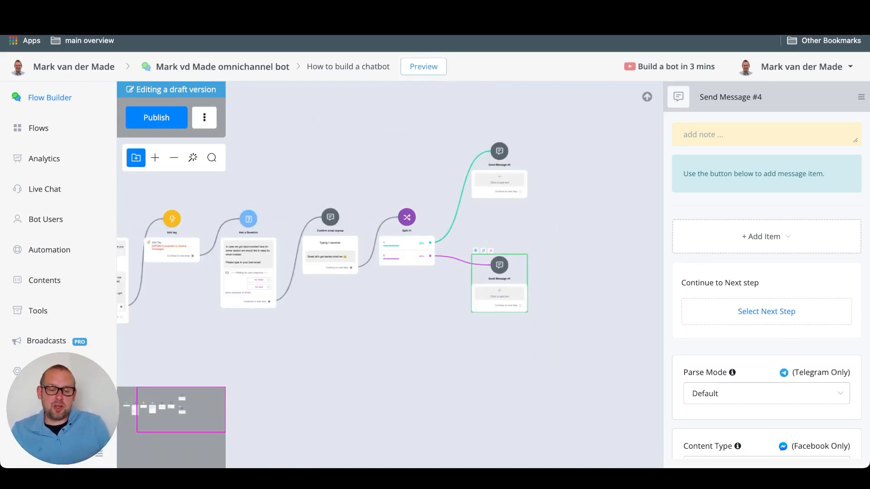
pyautogui.moveTo(555, 261); pyautogui.dragTo(680, 241)
pyautogui.moveTo(498, 327); pyautogui.dragTo(425, 337)
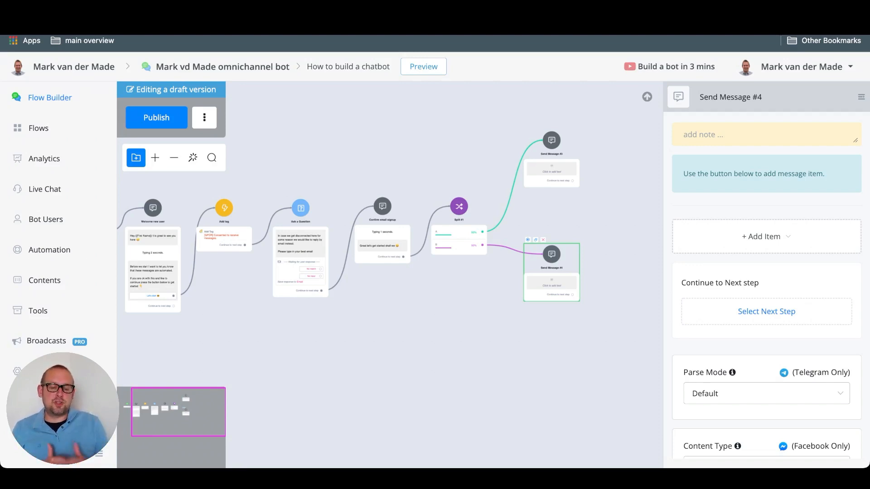
pyautogui.scroll(5, 325, 361)
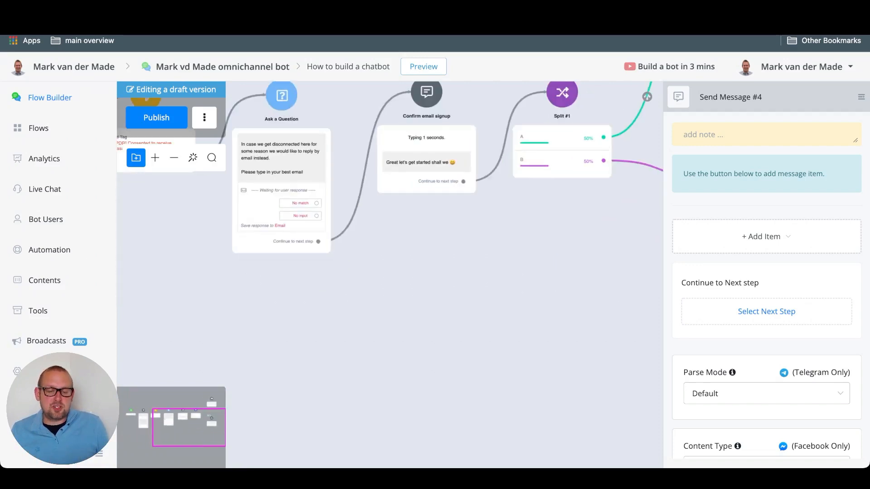
pyautogui.moveTo(325, 360); pyautogui.dragTo(612, 427)
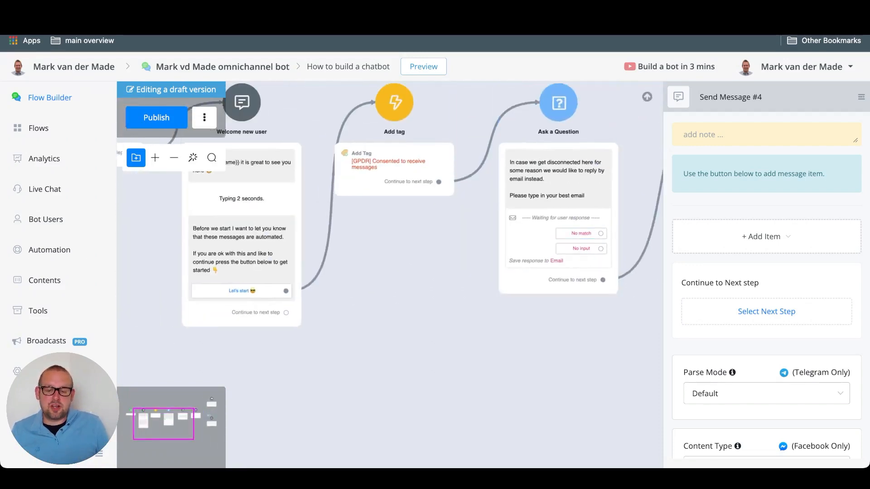
pyautogui.scroll(4, 234, 248)
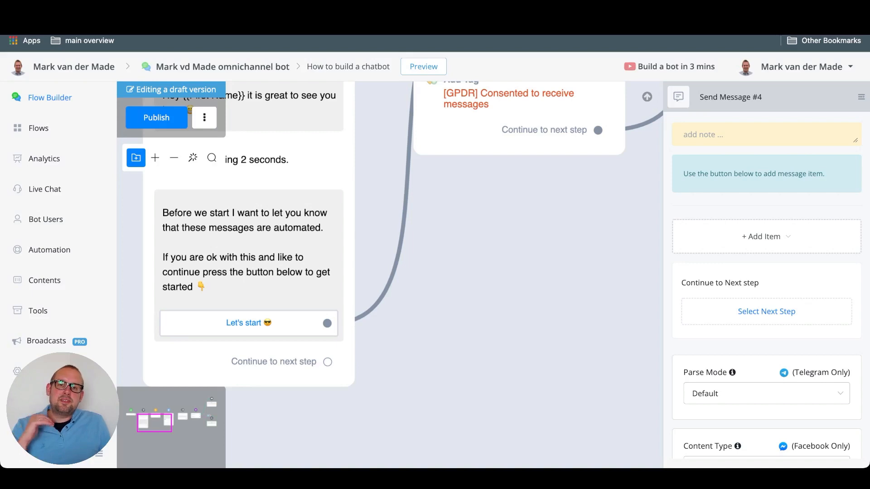
pyautogui.scroll(-4, 518, 310)
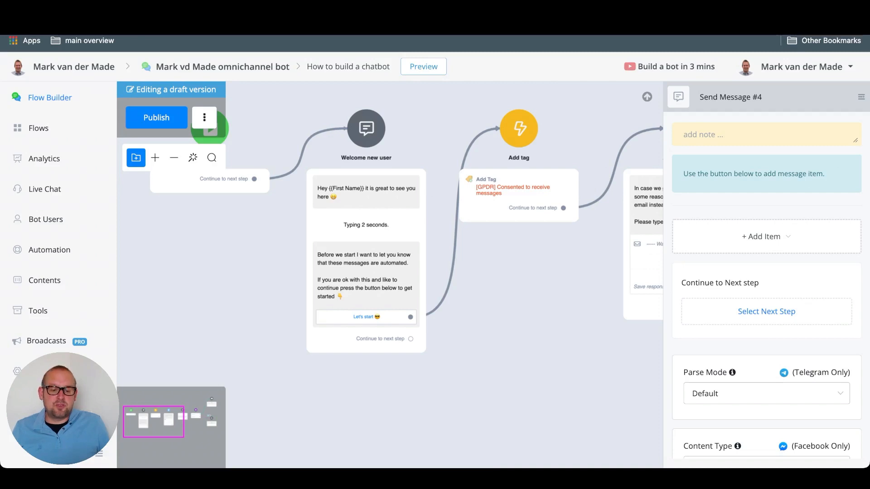
pyautogui.moveTo(599, 253); pyautogui.dragTo(556, 255)
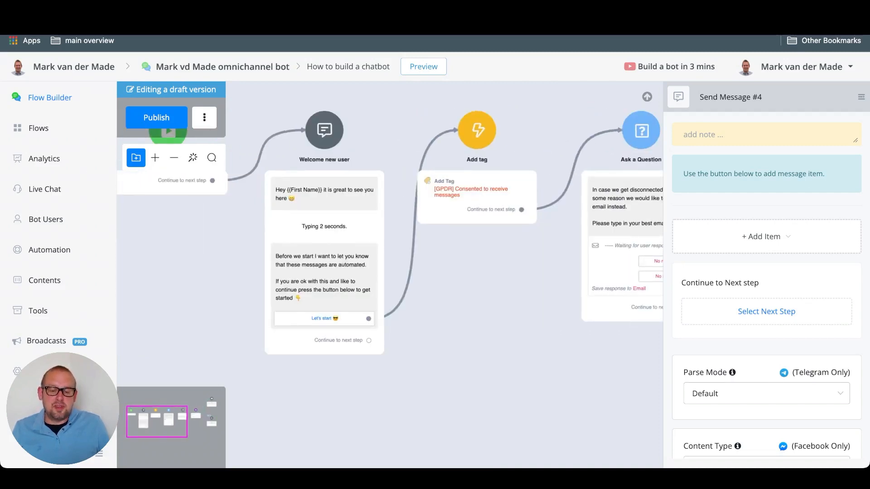
pyautogui.click(324, 318)
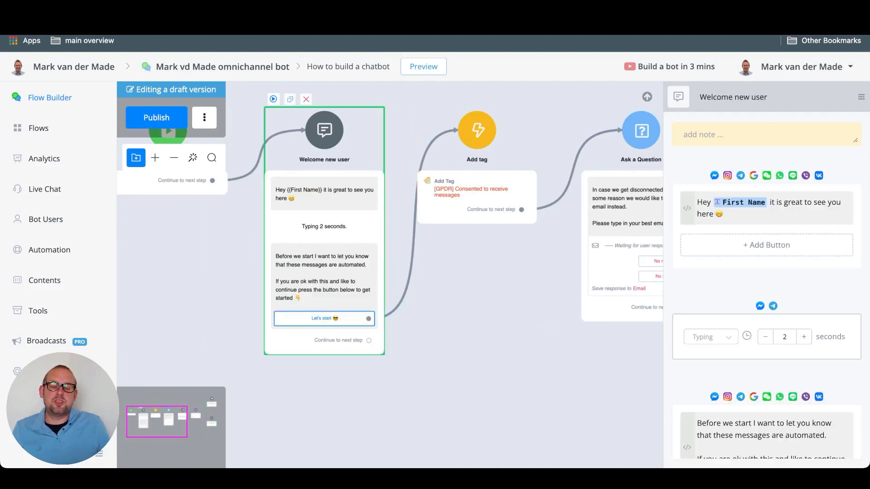
pyautogui.moveTo(481, 218); pyautogui.dragTo(462, 215)
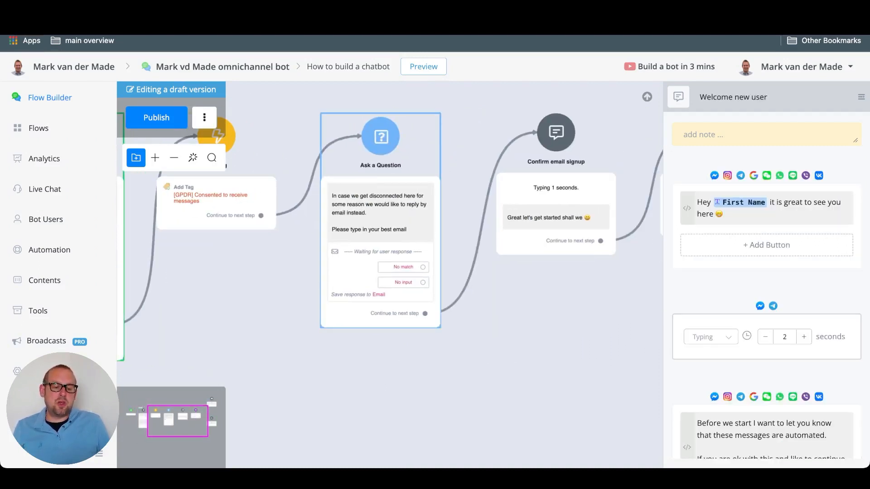
pyautogui.moveTo(474, 226); pyautogui.dragTo(307, 208)
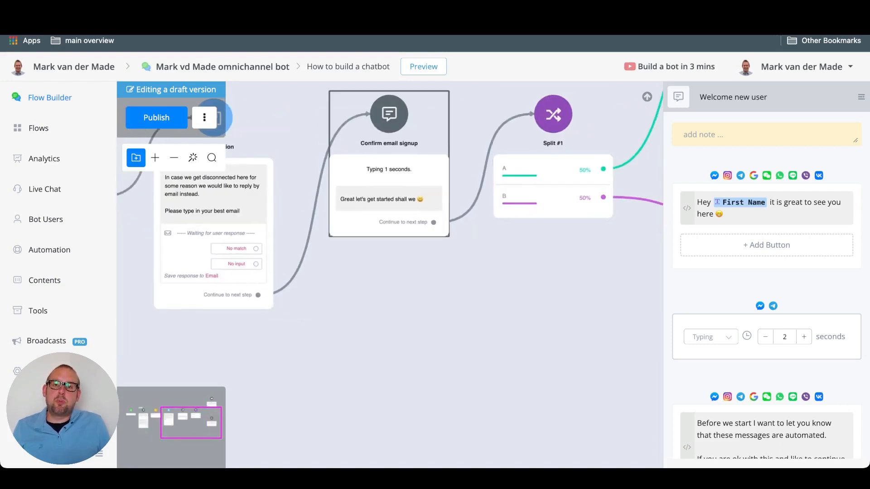
pyautogui.moveTo(535, 263); pyautogui.dragTo(279, 353)
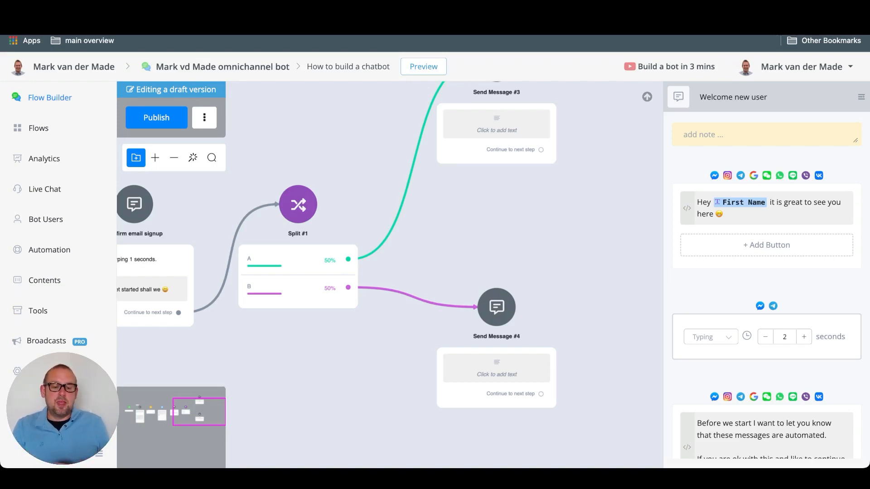
pyautogui.scroll(-5, 426, 186)
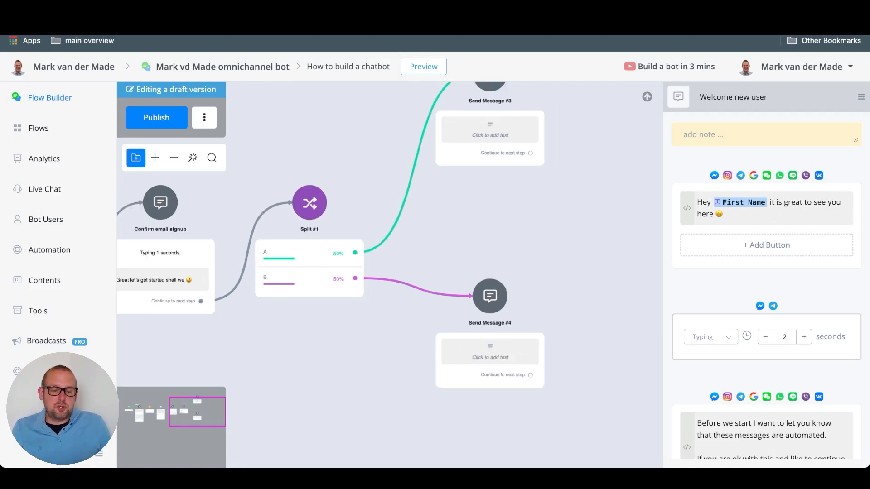
pyautogui.moveTo(426, 191); pyautogui.dragTo(541, 198)
pyautogui.moveTo(431, 279)
pyautogui.mouseDown()
pyautogui.moveTo(496, 280)
pyautogui.moveTo(448, 279)
pyautogui.mouseUp()
pyautogui.scroll(-2, 448, 279)
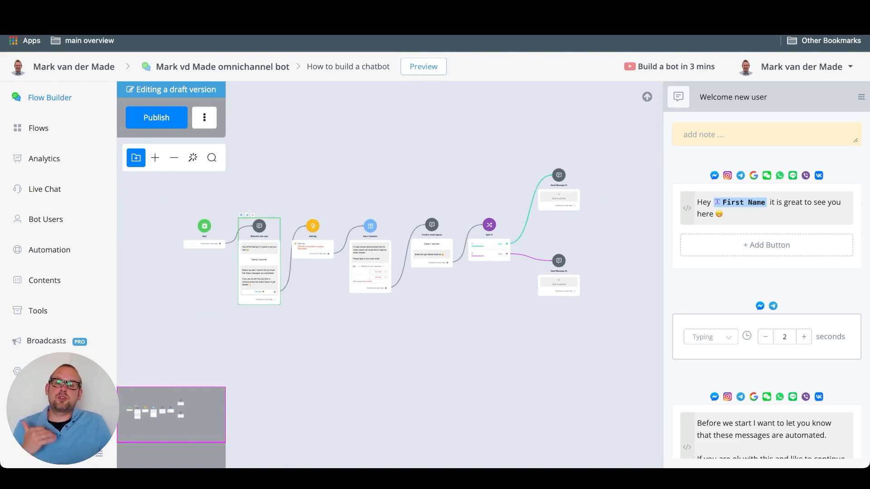